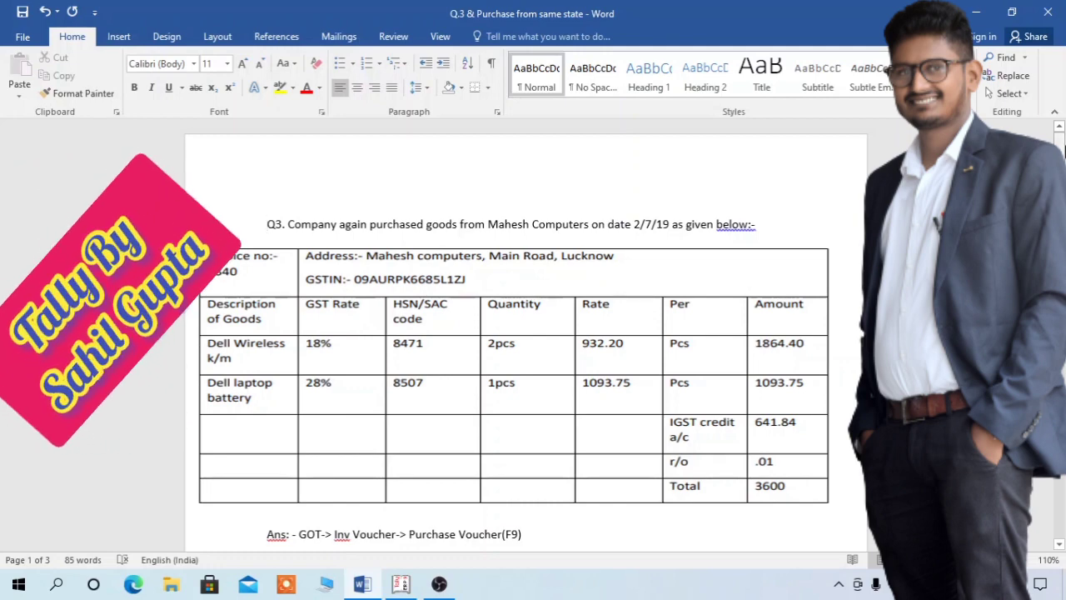
# - Switch to Tally and start a blank Purchase voucher No. 3 from Inventory Vouchers
pyautogui.scroll(-3, 525, 333)
pyautogui.scroll(-6, 525, 333)
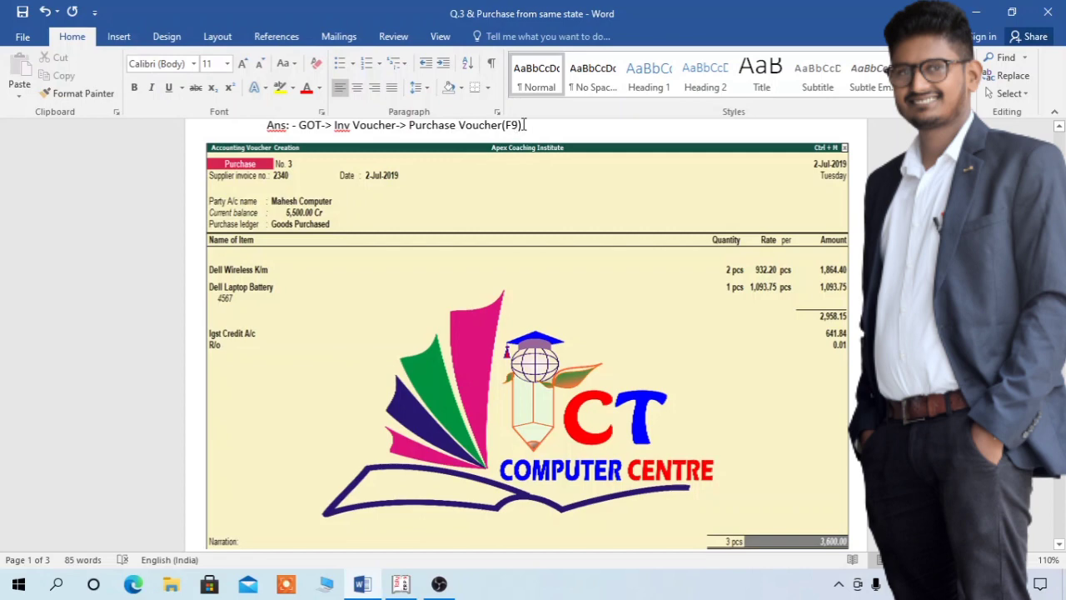
pyautogui.click(400, 584)
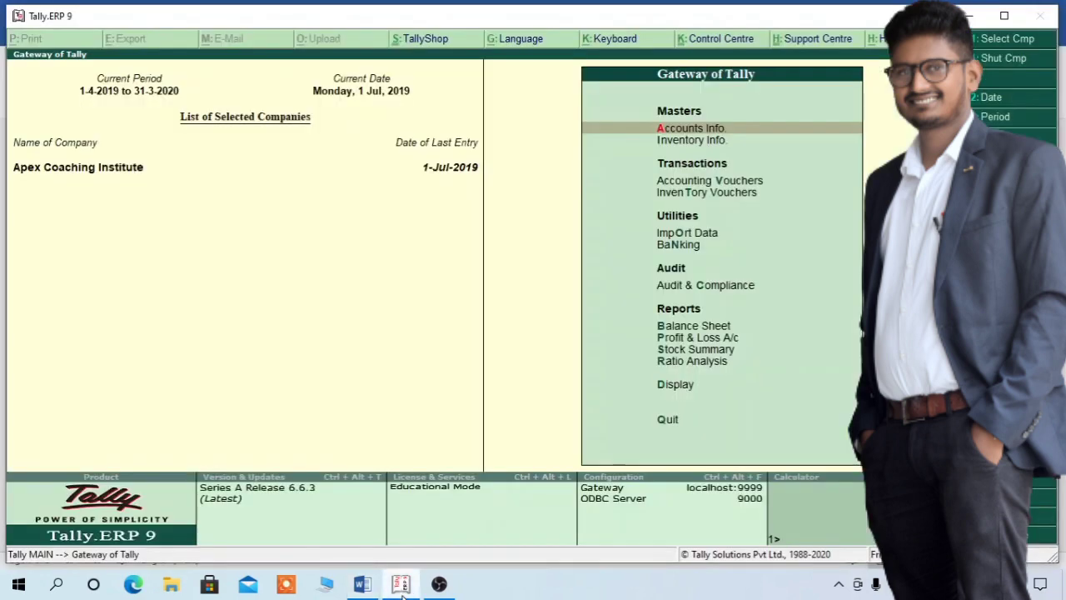
pyautogui.press('t')
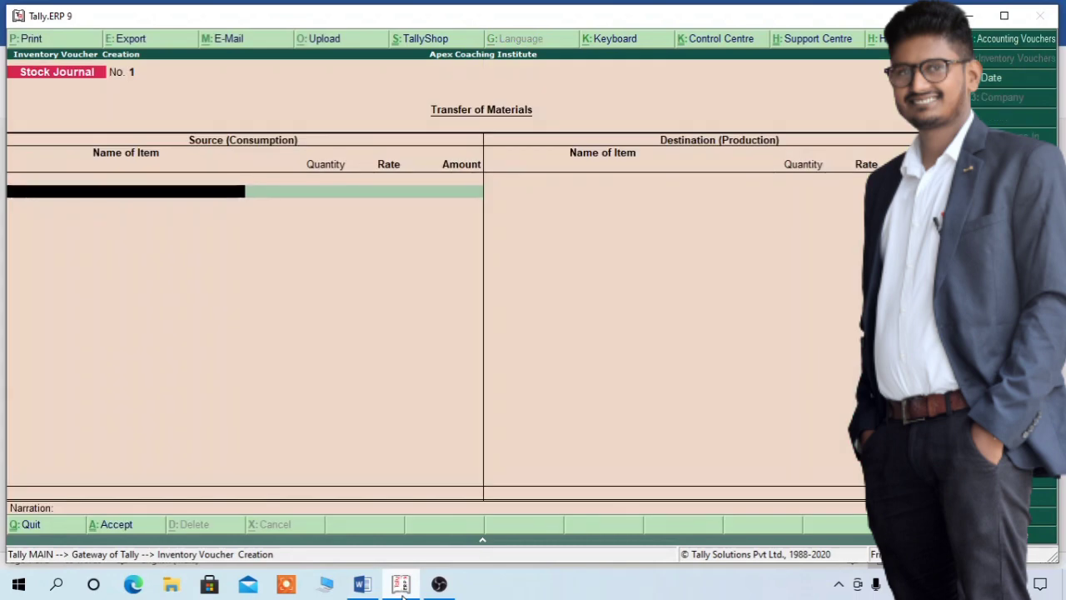
pyautogui.press('F9')
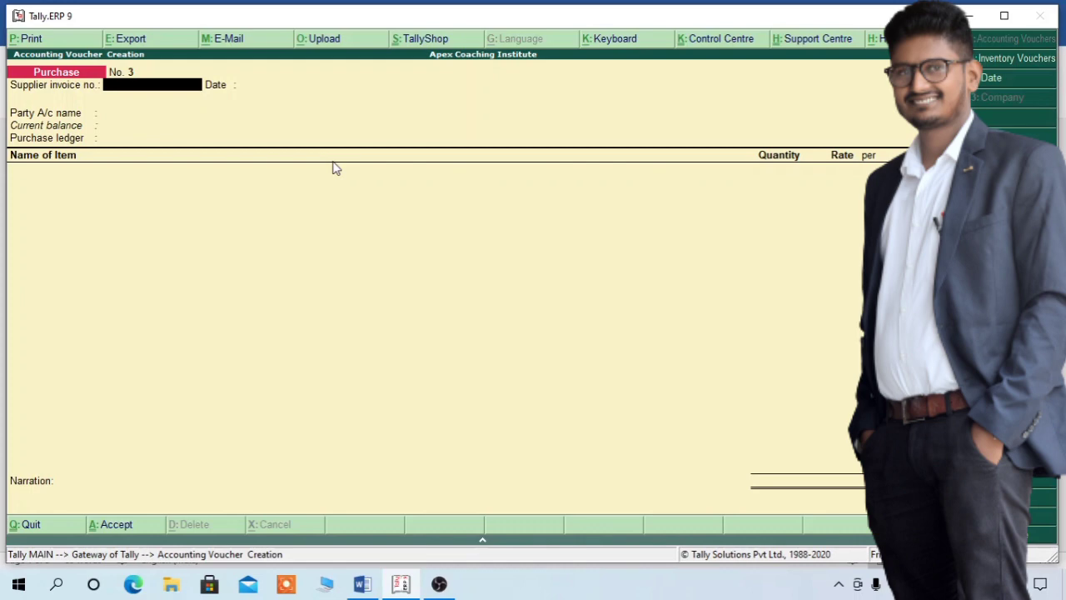
# - Enter supplier invoice no. 2340 and set the voucher date and invoice date to 2-7-19
pyautogui.write('2340')
pyautogui.press('Return')
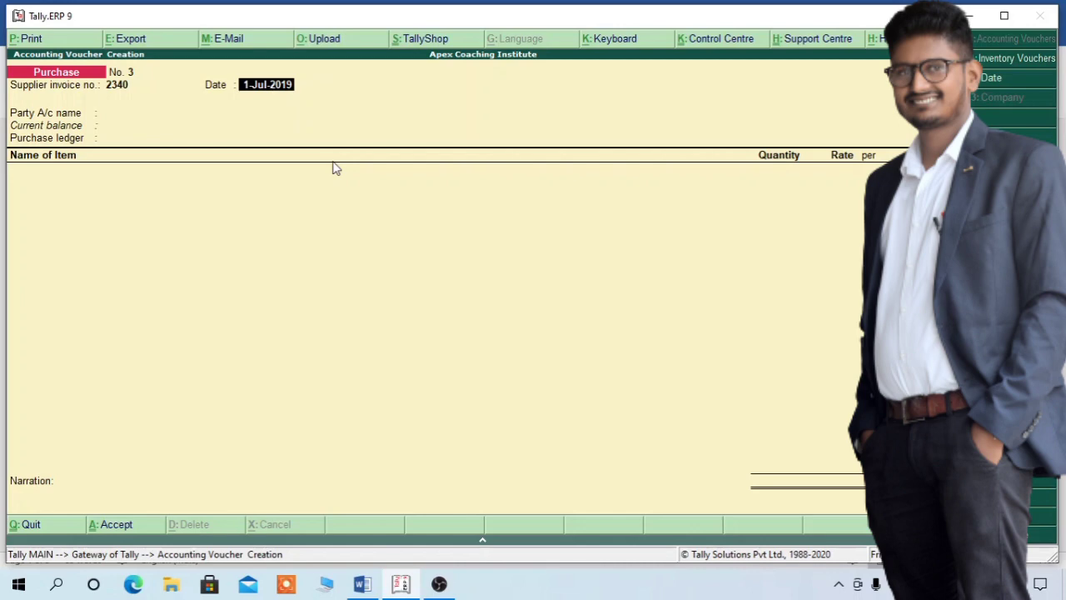
pyautogui.press('F2')
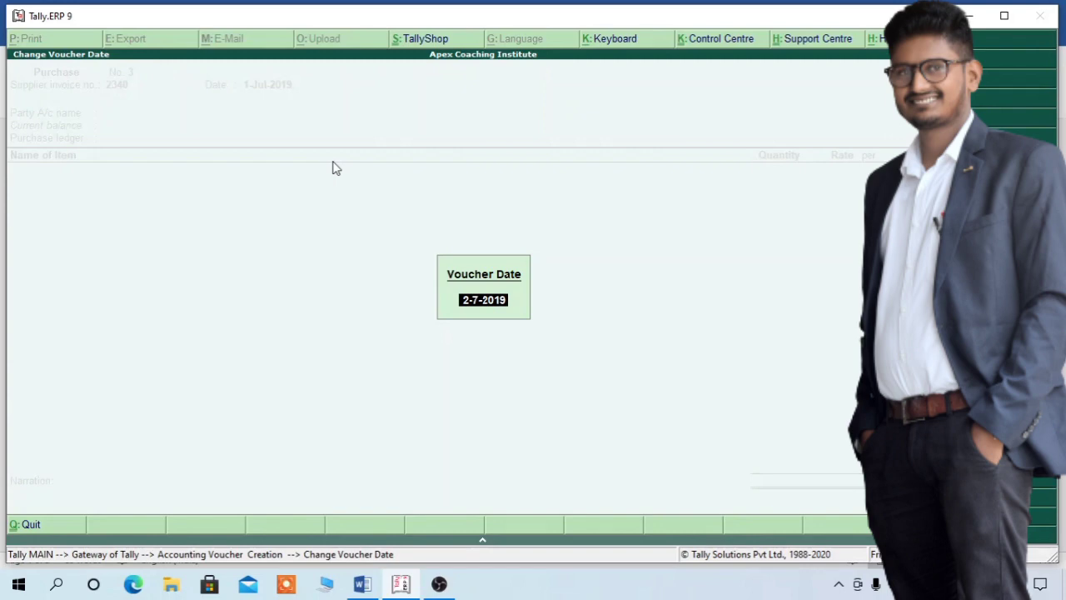
pyautogui.write('2-7-19')
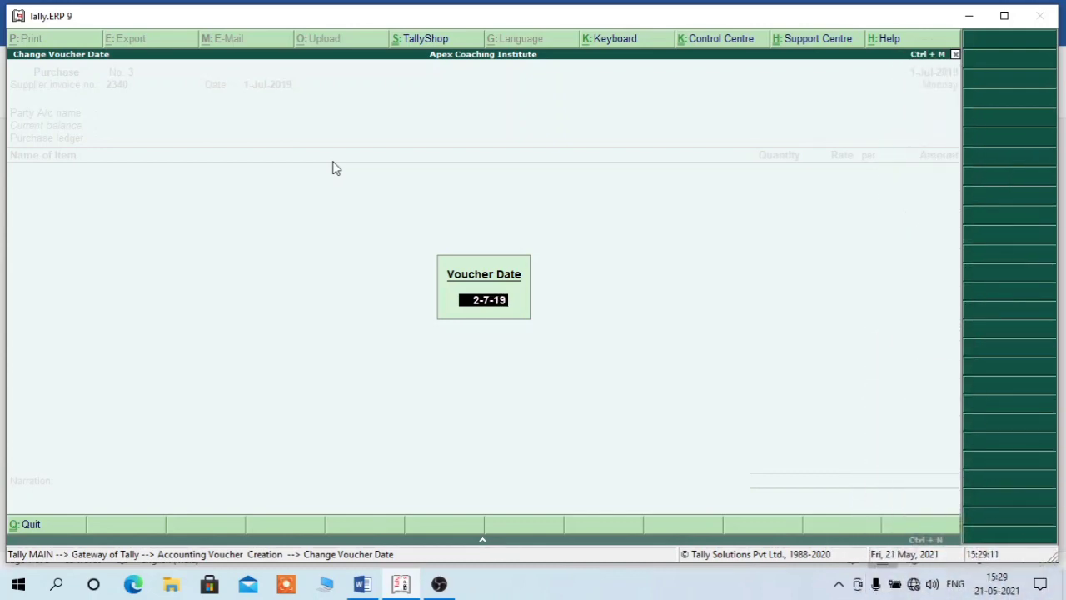
pyautogui.press('Return')
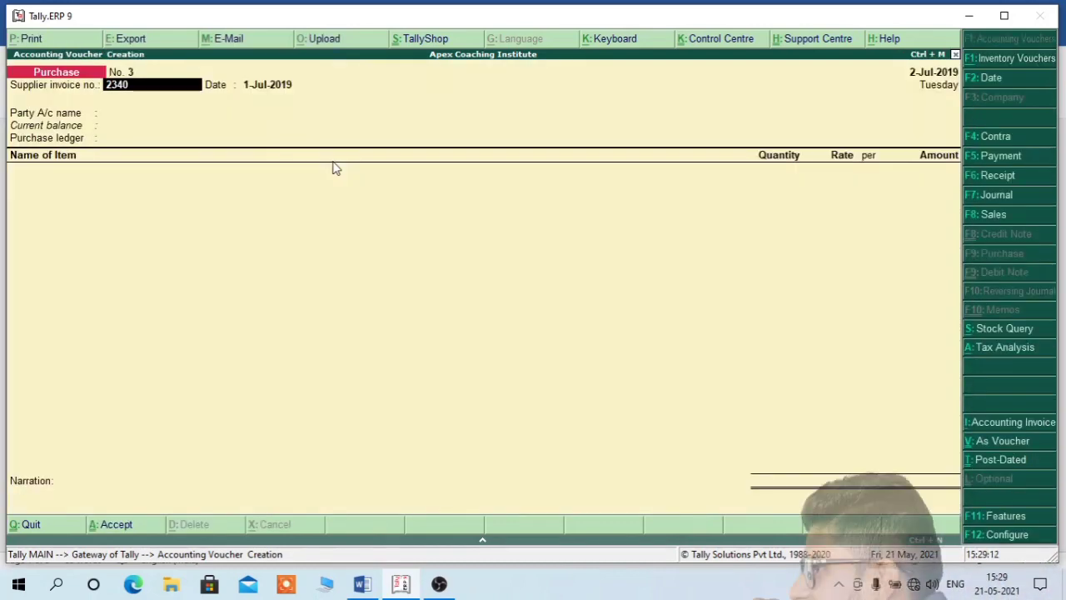
pyautogui.press('Return')
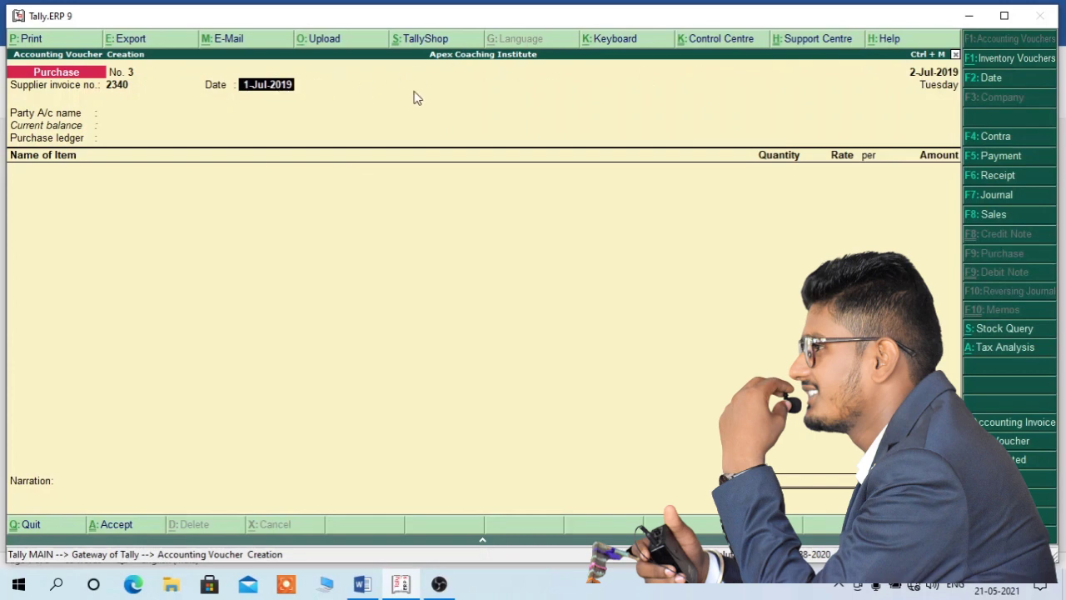
pyautogui.write('2-7-19')
pyautogui.press('Return')
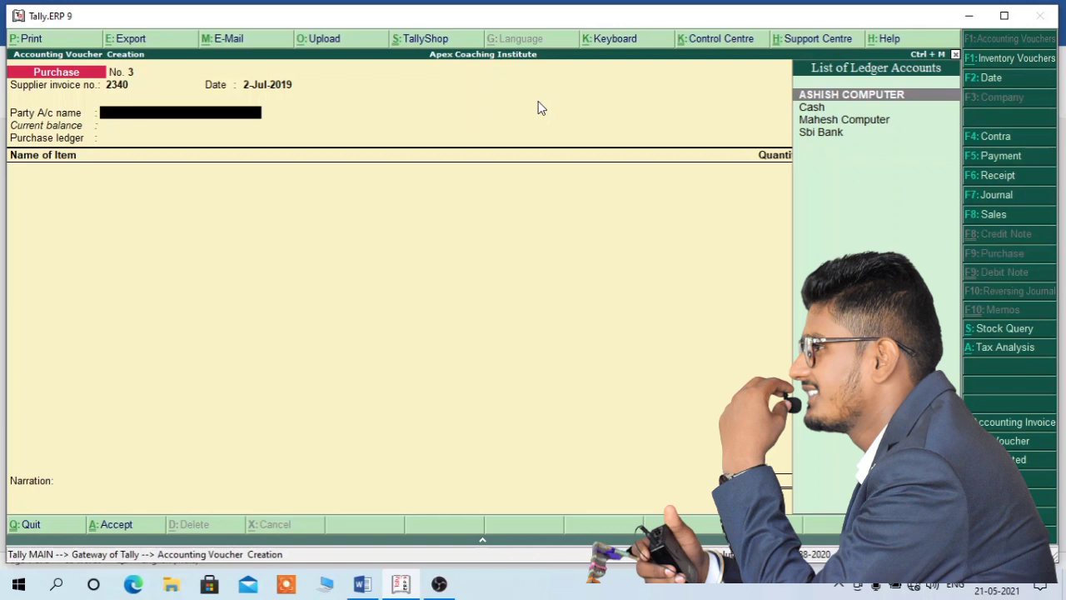
# - Select Mahesh Computer as party, accept its party details, and use Goods Purchased as purchase ledger
pyautogui.press('Down')
pyautogui.press('Down')
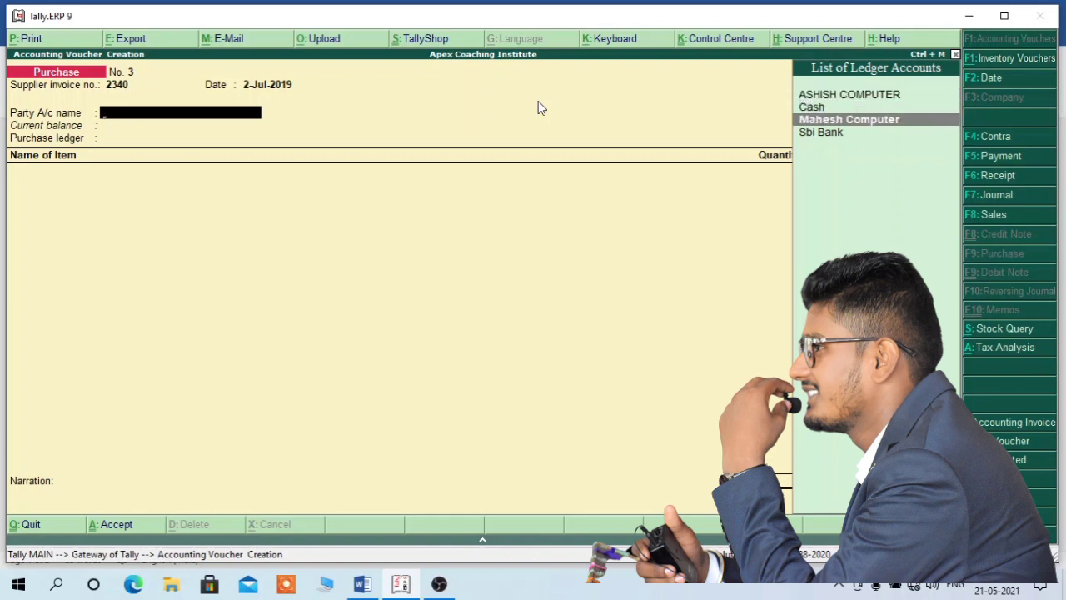
pyautogui.press('Return')
pyautogui.press('Return')
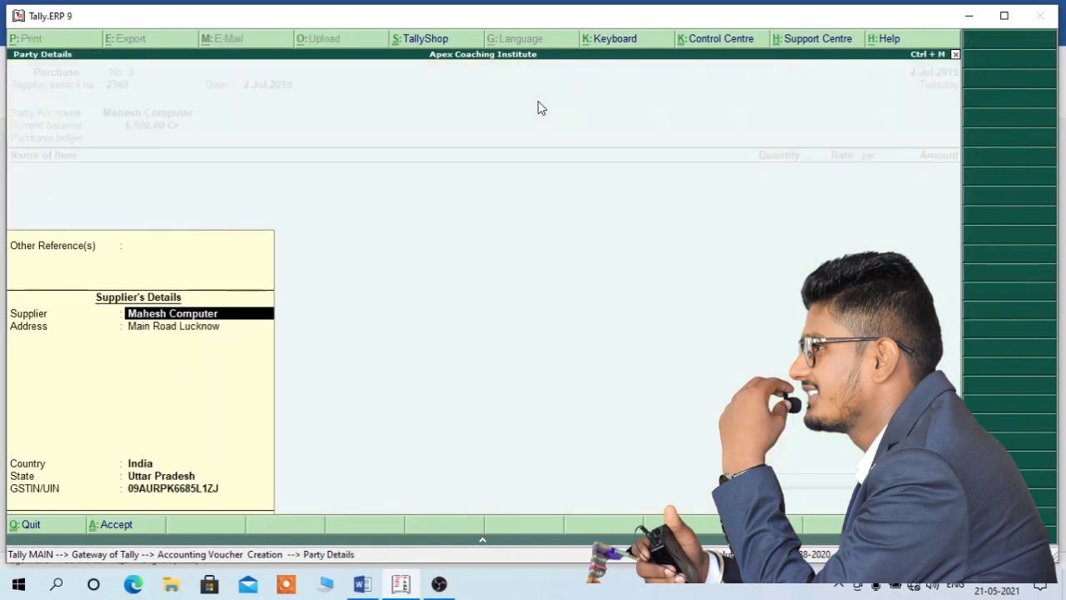
pyautogui.press('Return')
pyautogui.press('Return')
pyautogui.press('Return')
pyautogui.press('Return')
pyautogui.press('Return')
pyautogui.press('Return')
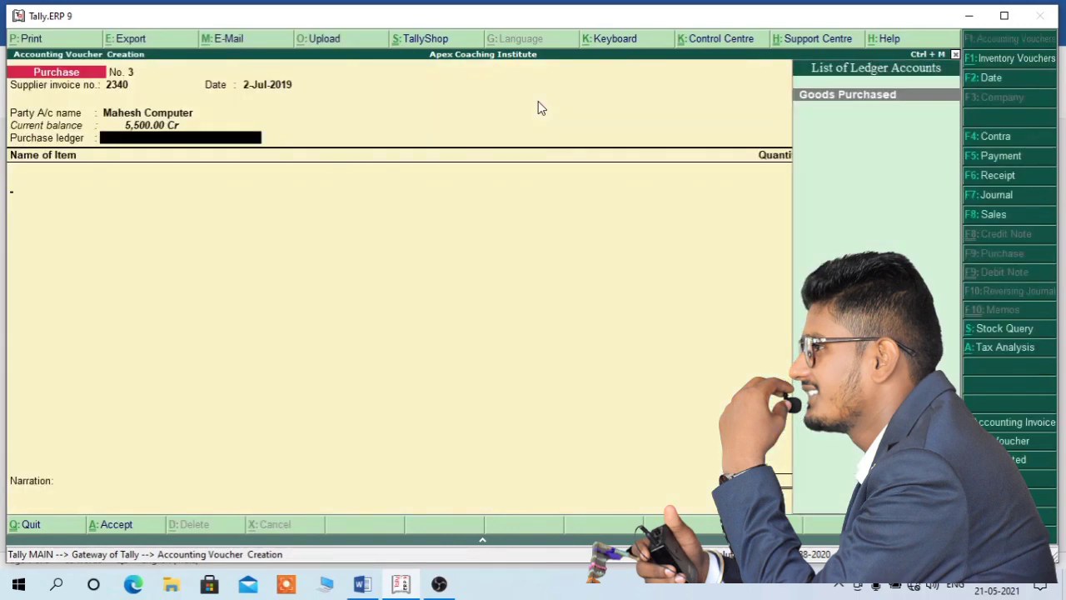
pyautogui.press('Return')
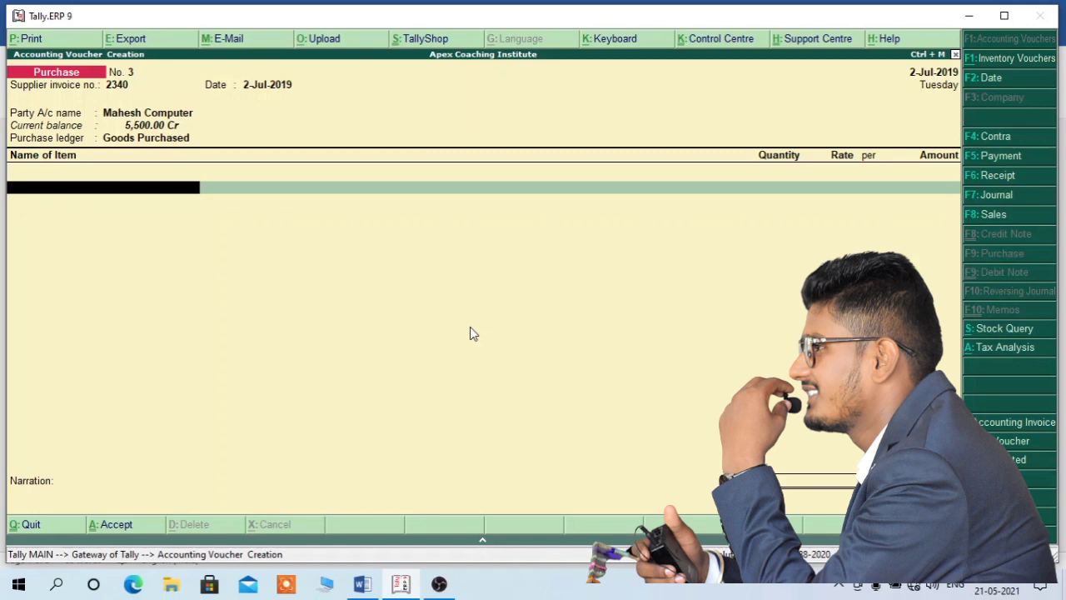
# - Pick Dell Wireless K/m as the first stock item and enter quantity 2 pcs
pyautogui.write('De')
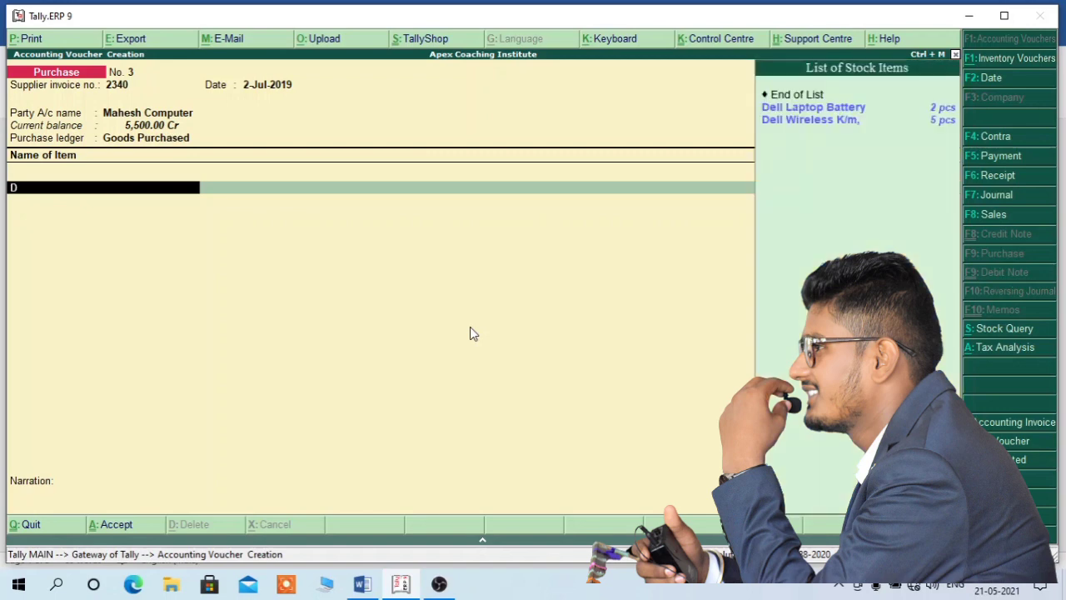
pyautogui.press('Down')
pyautogui.press('Down')
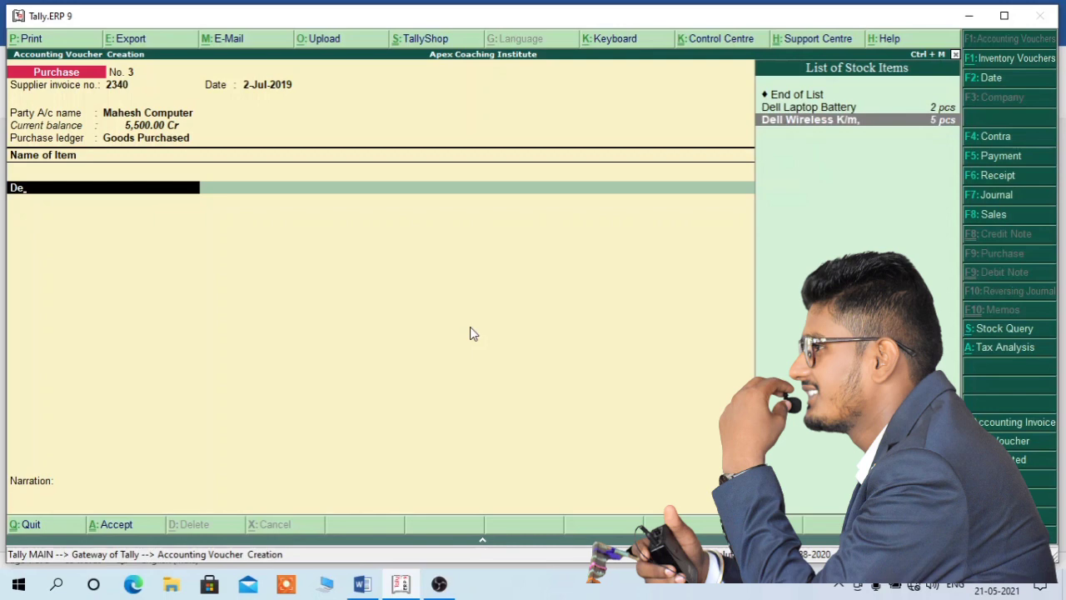
pyautogui.press('Return')
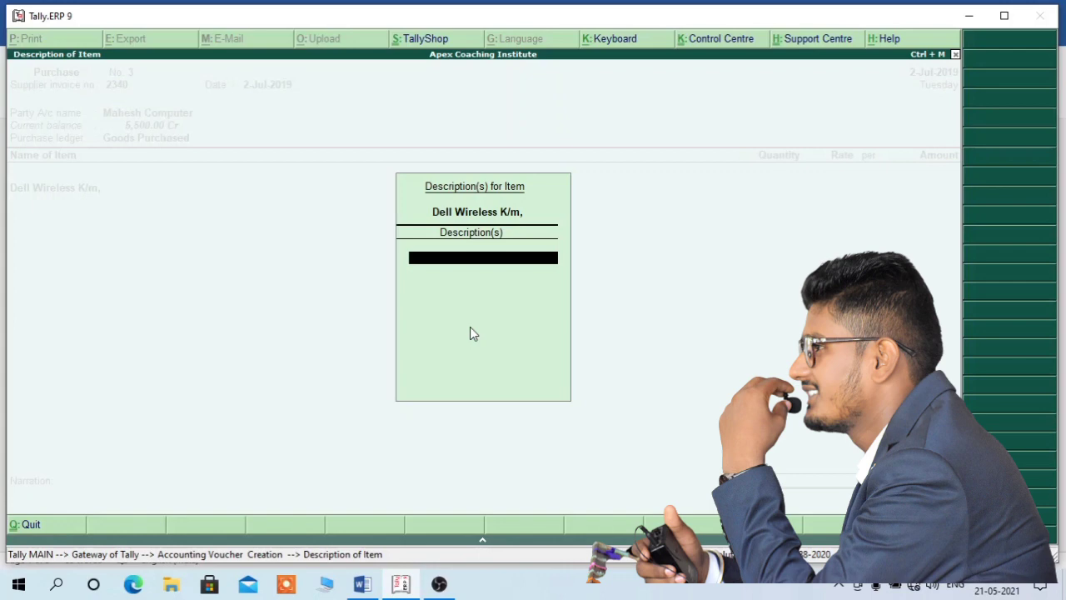
pyautogui.press('Return')
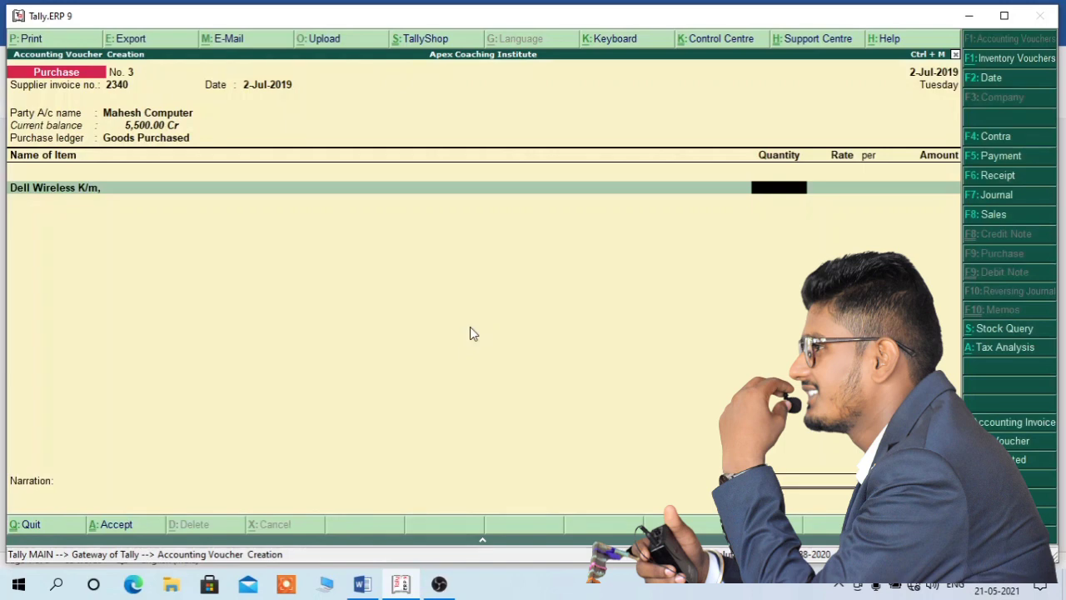
pyautogui.write('2')
pyautogui.press('Return')
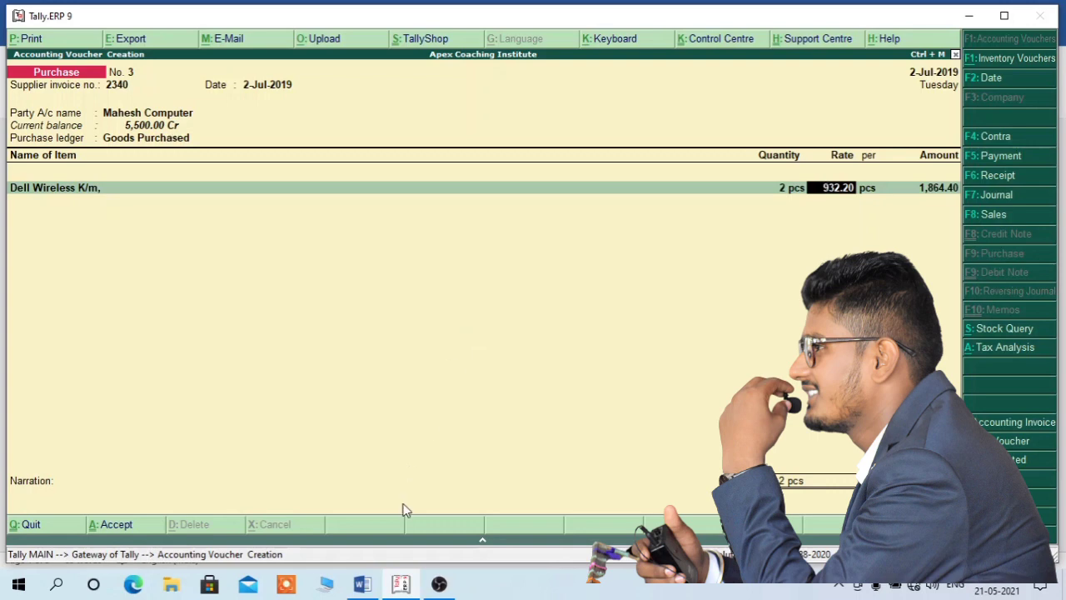
pyautogui.click(363, 584)
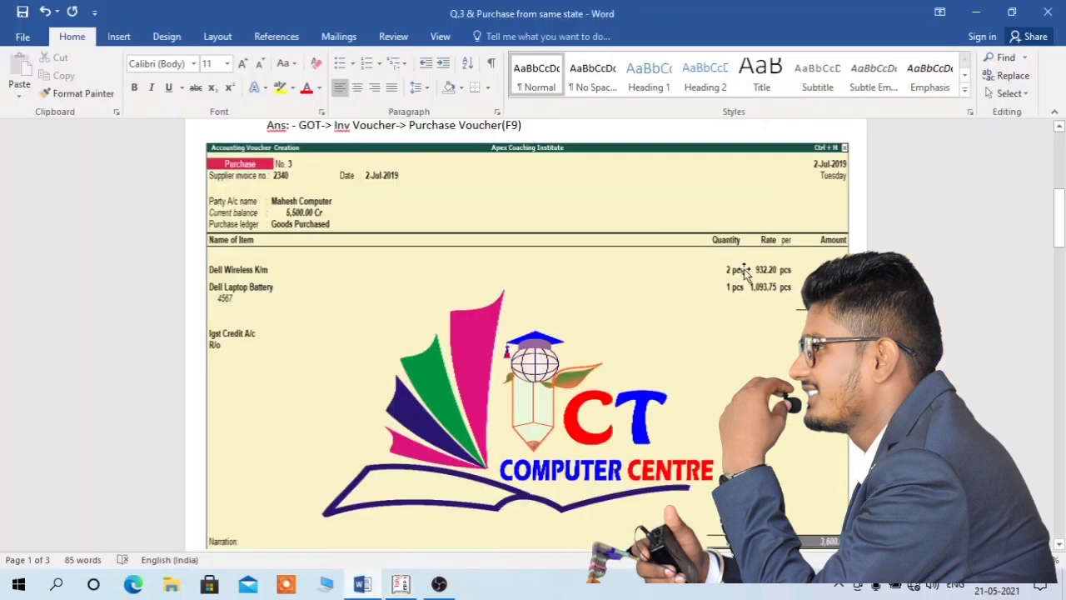
pyautogui.scroll(6, 546, 360)
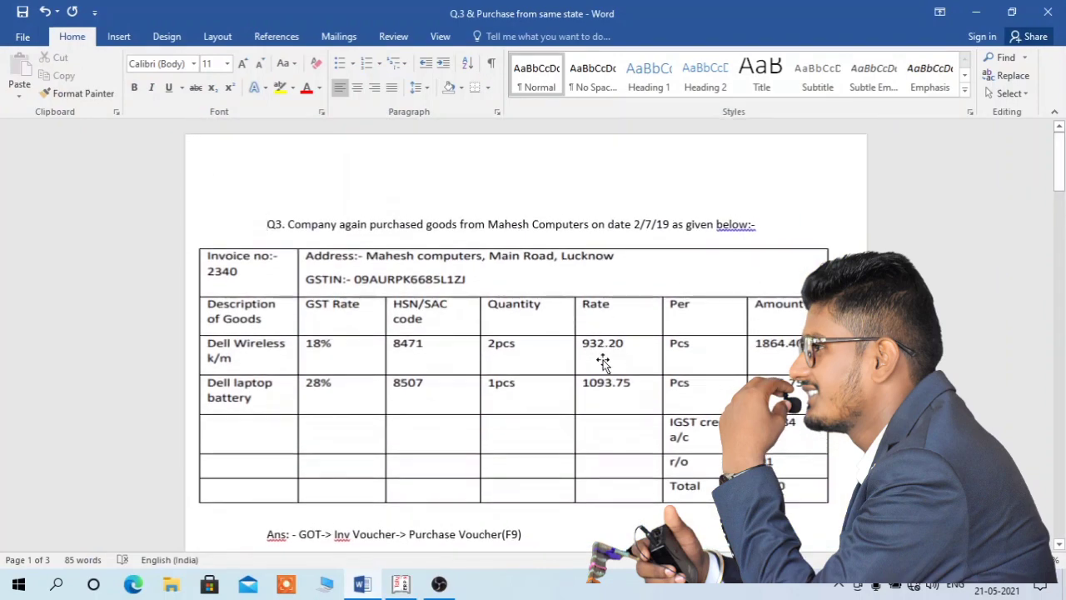
pyautogui.click(400, 583)
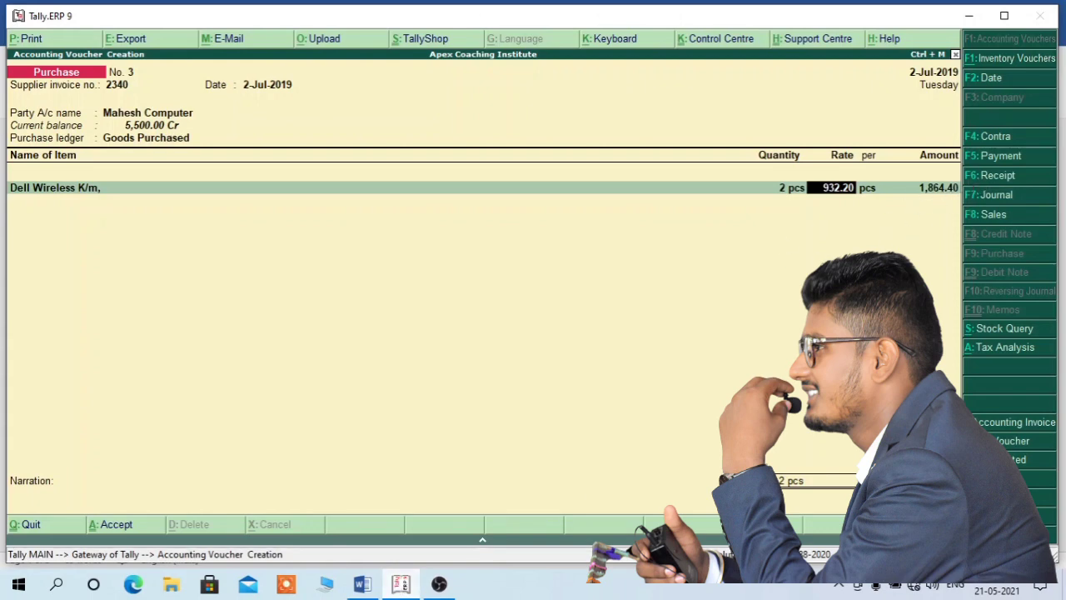
# - Accept rate 932.20, then add Dell Laptop Battery, description 4567, 1 pcs at 1,093.75
pyautogui.press('Return')
pyautogui.press('Return')
pyautogui.press('Return')
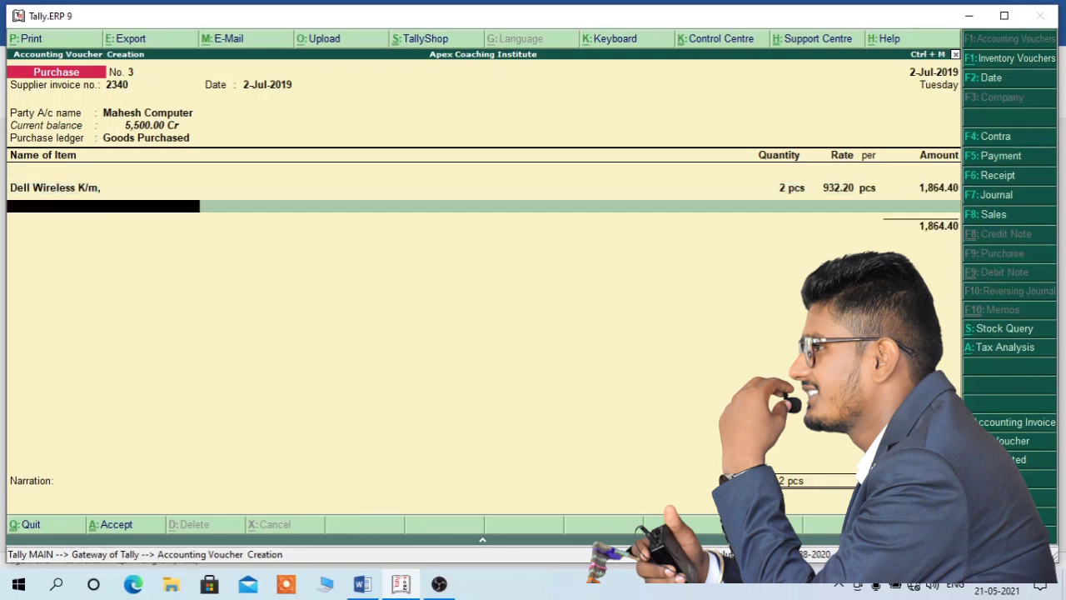
pyautogui.press('space')
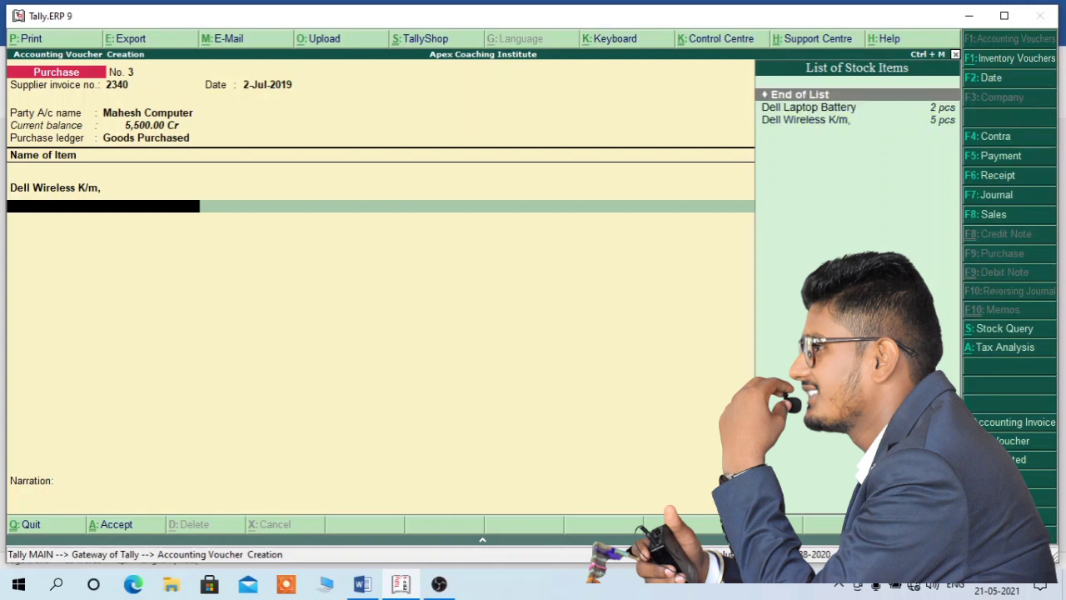
pyautogui.press('Down')
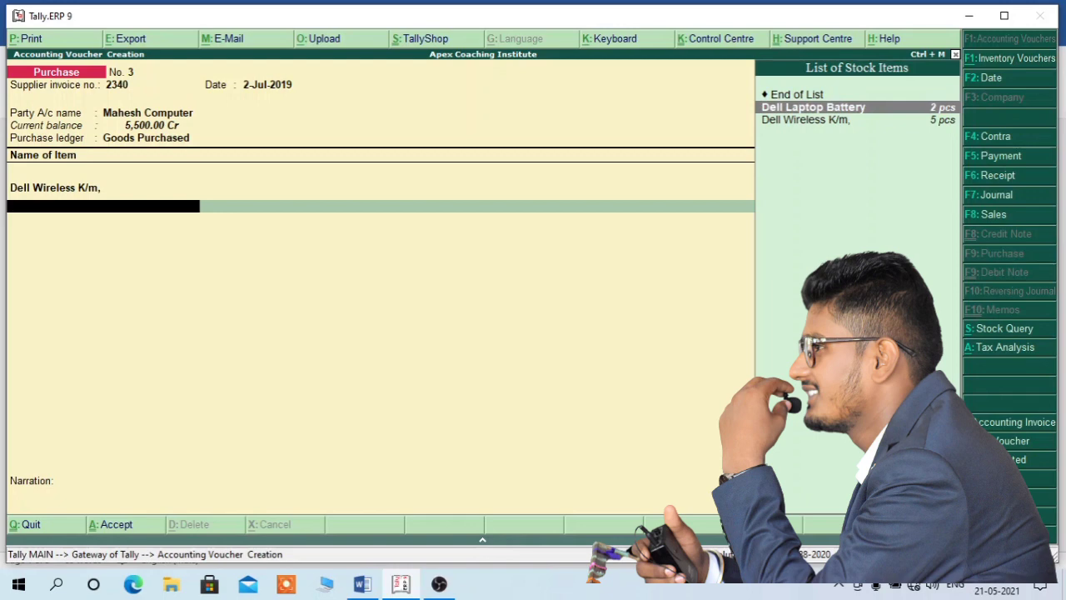
pyautogui.press('Return')
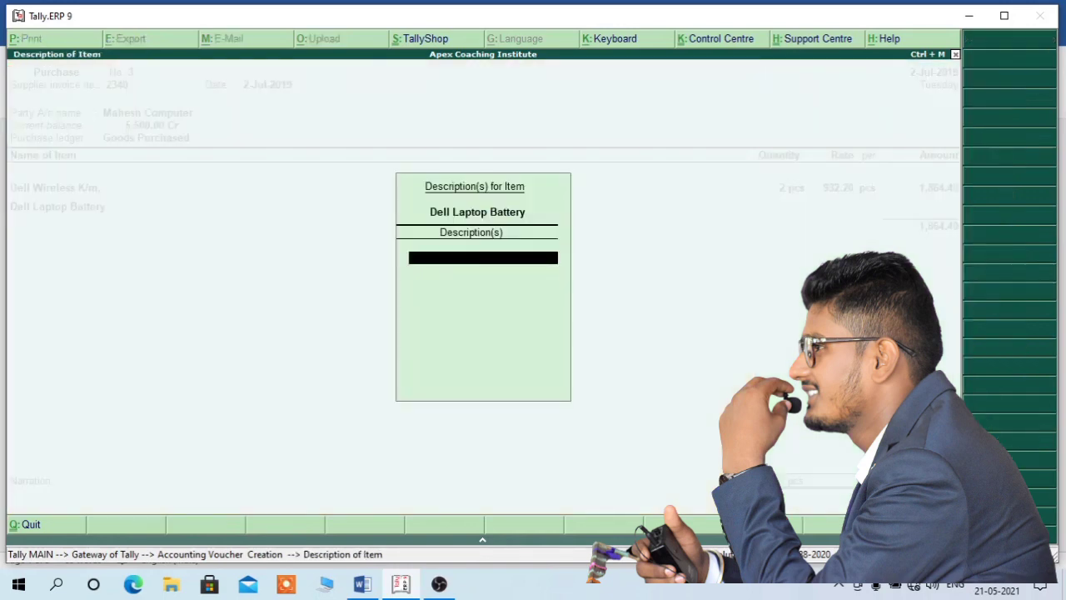
pyautogui.write('4567')
pyautogui.press('Return')
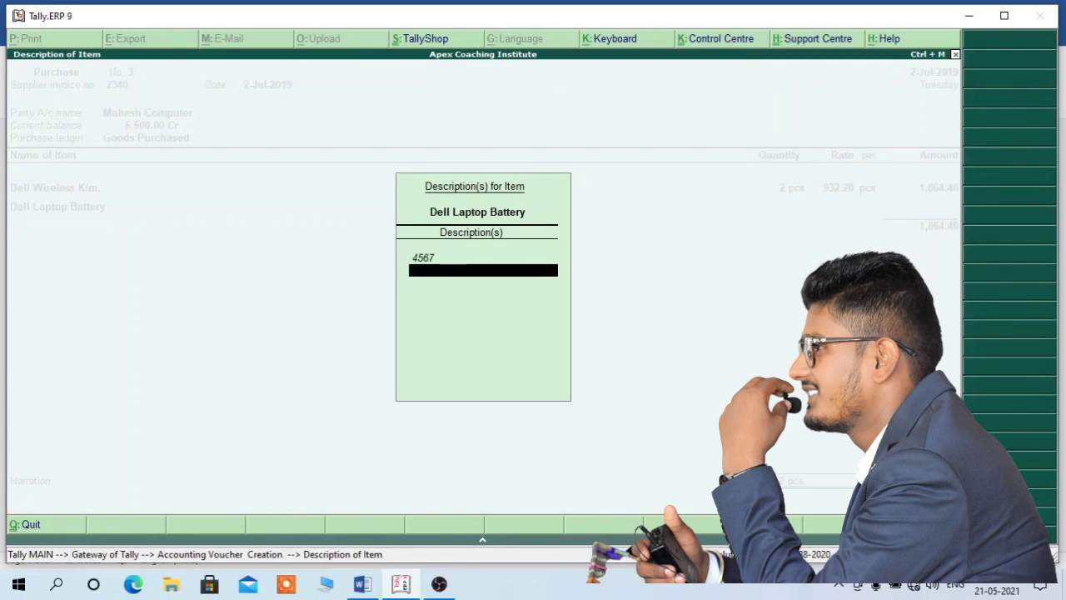
pyautogui.press('Return')
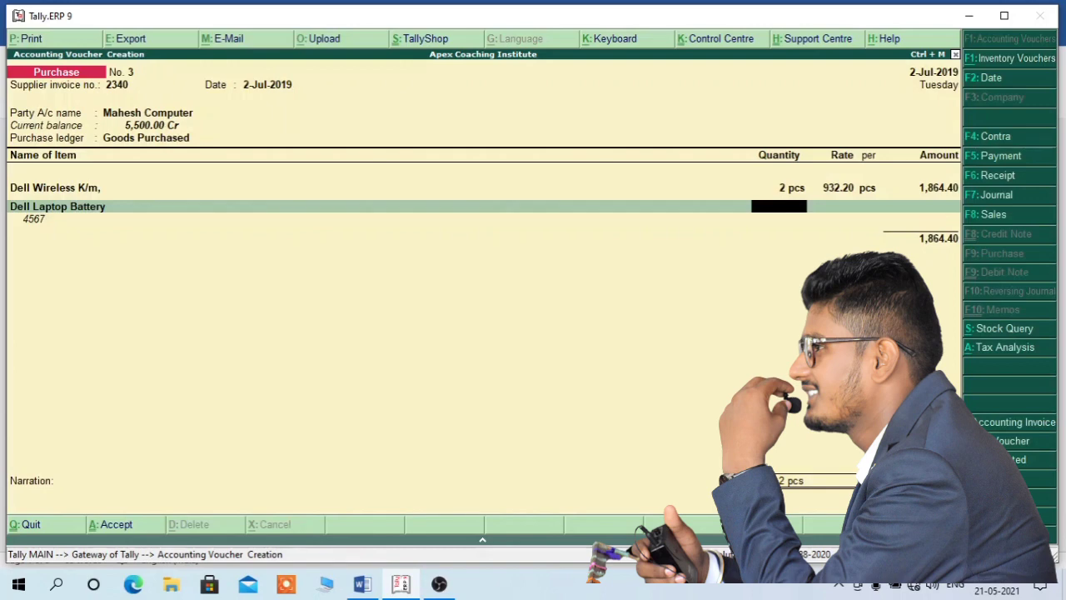
pyautogui.write('1')
pyautogui.press('Return')
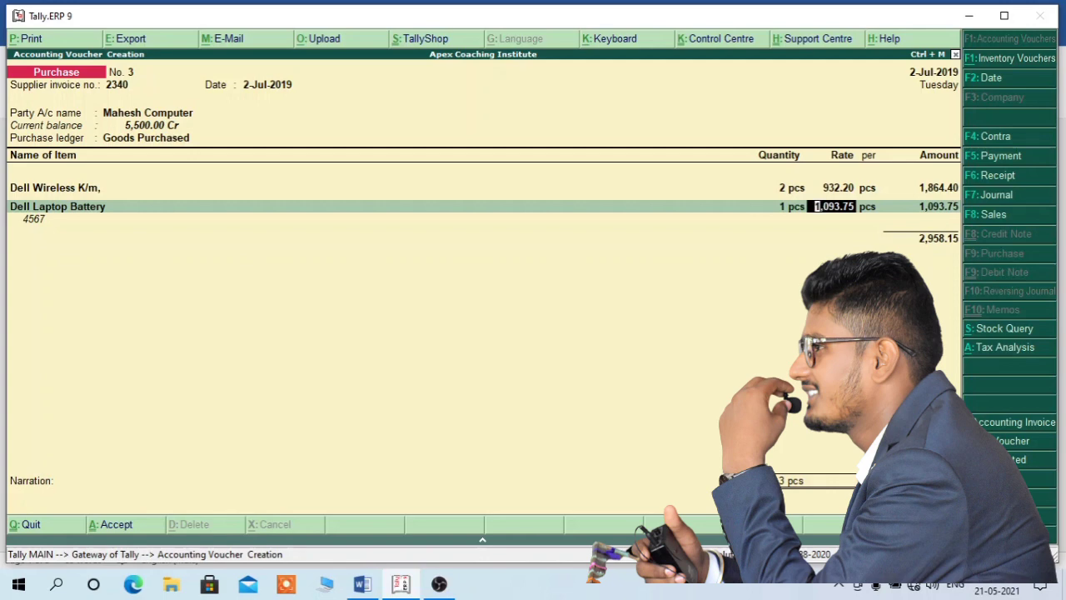
pyautogui.press('Return')
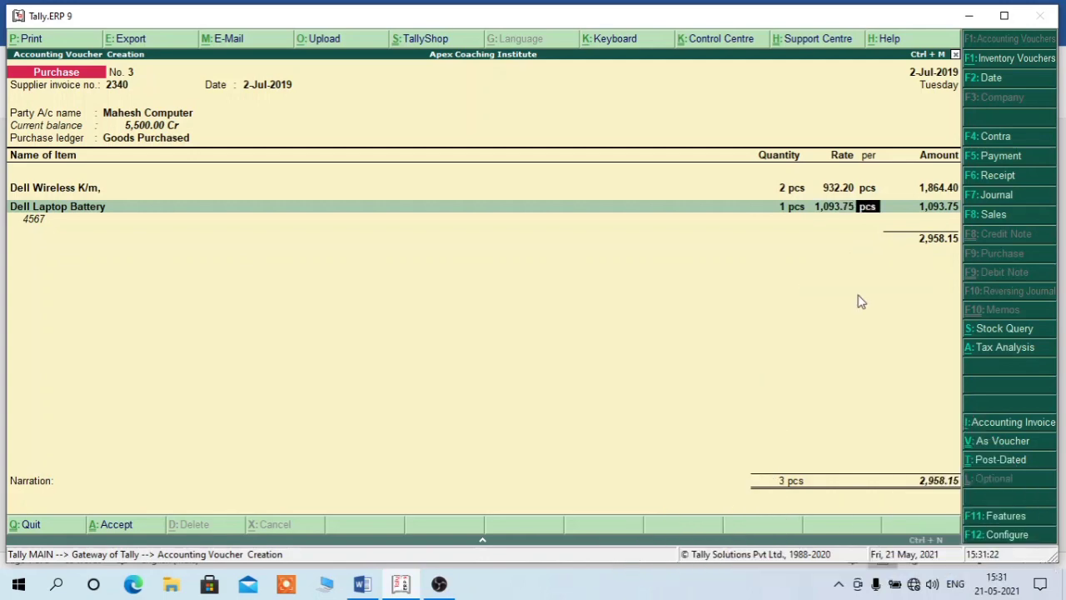
pyautogui.press('Return')
pyautogui.press('Return')
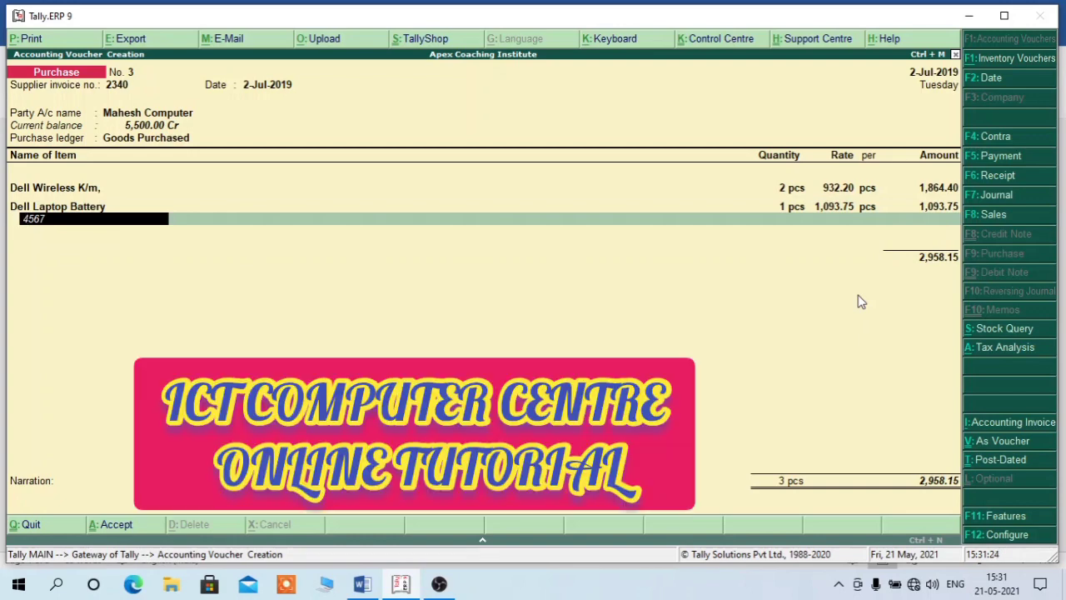
# - Close the item lines and add Igst Credit A/c with the calculated 641.84 tax amount
pyautogui.press('Return')
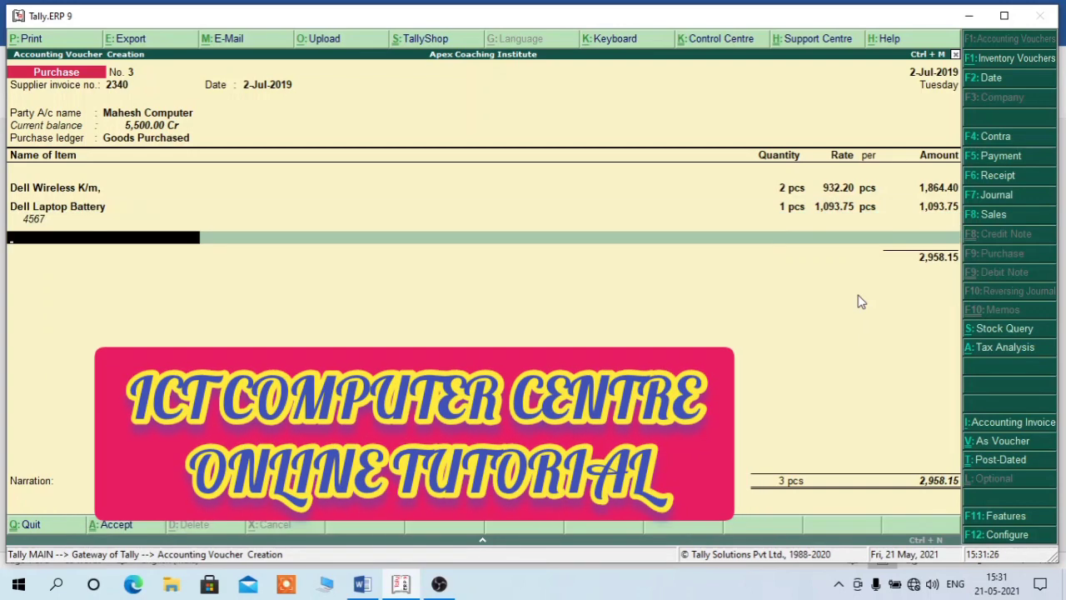
pyautogui.press('Return')
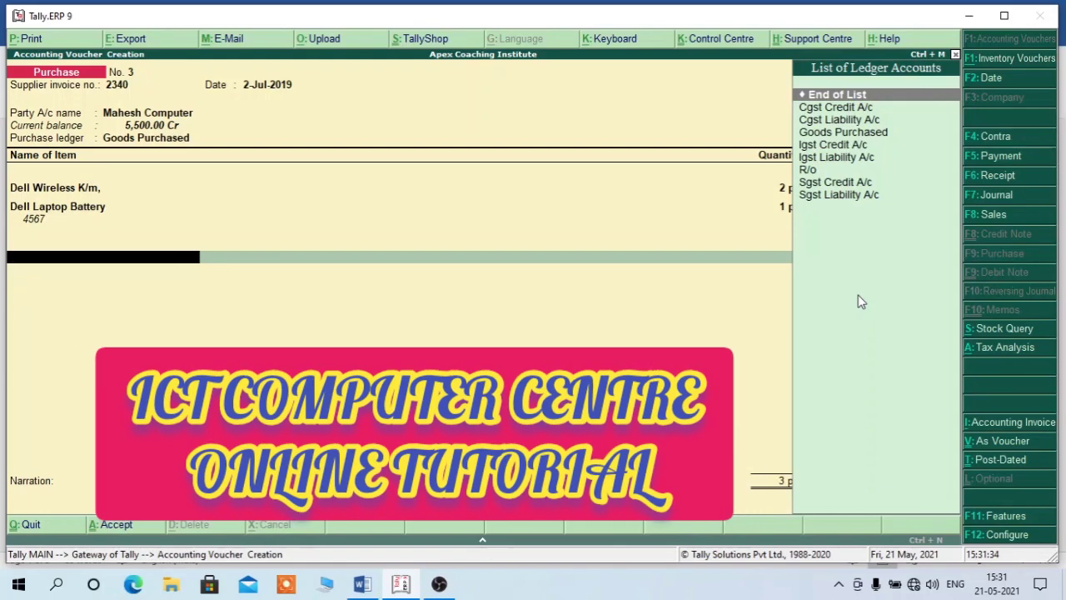
pyautogui.press('Down')
pyautogui.press('Down')
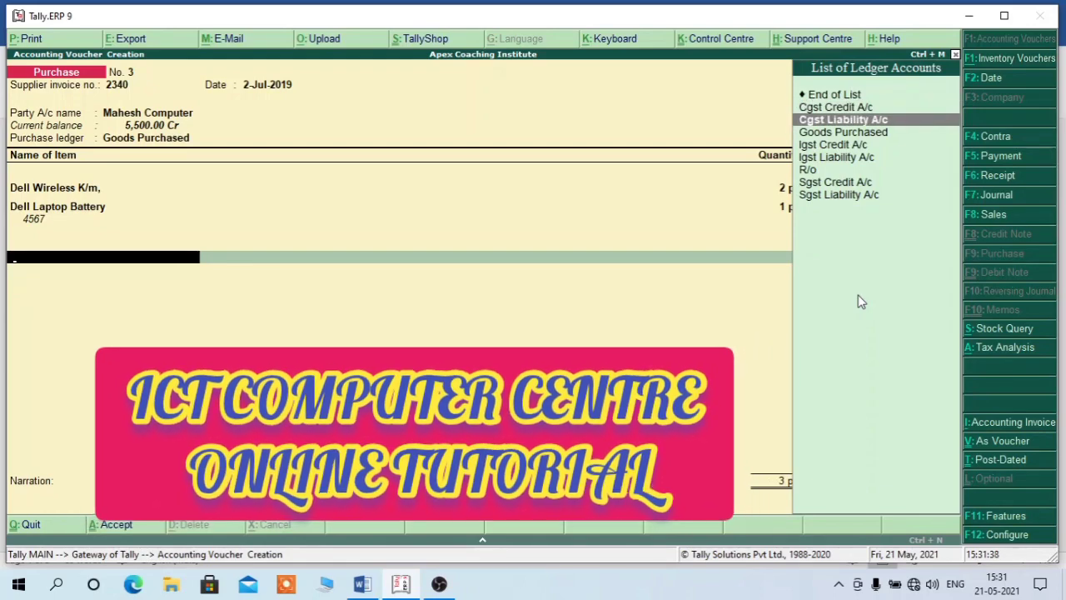
pyautogui.press('Down')
pyautogui.press('Down')
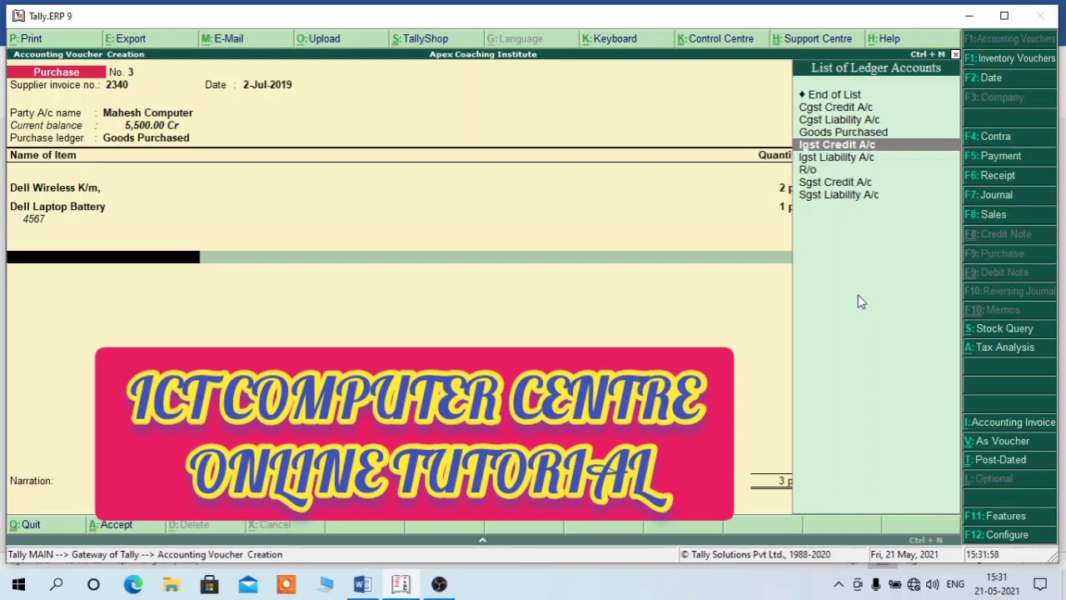
pyautogui.press('Return')
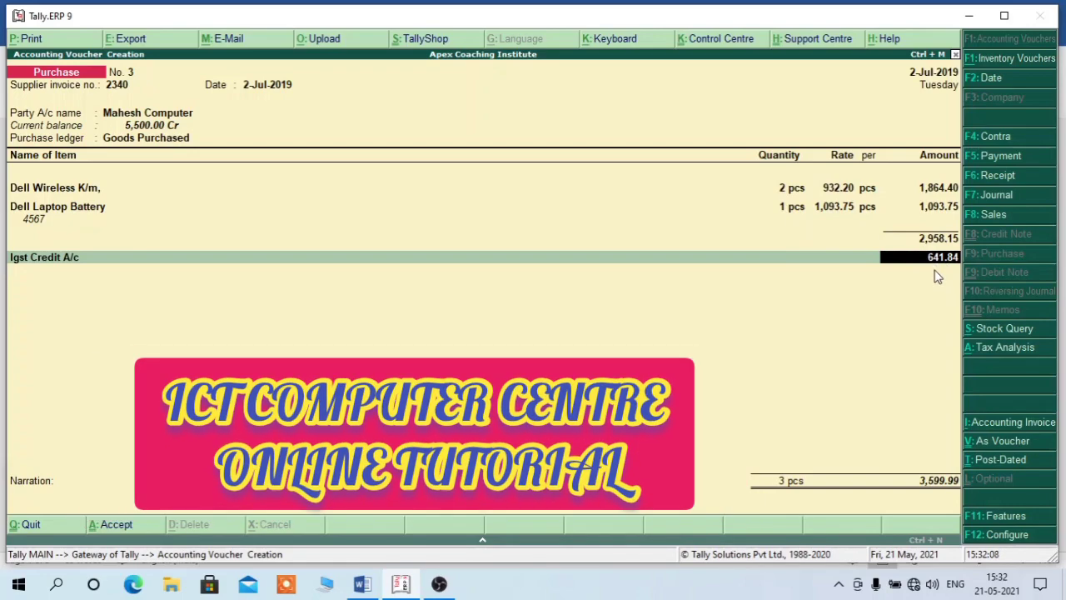
pyautogui.press('Return')
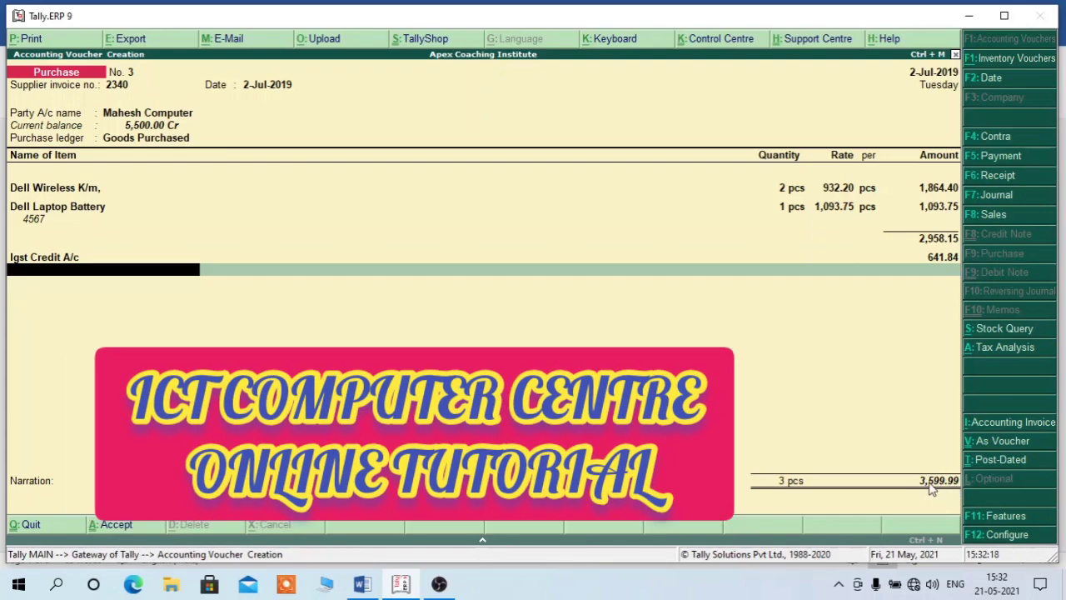
# - Add the R/o round-off ledger with 0.01 to bring the total to 3,600.00
pyautogui.write('R')
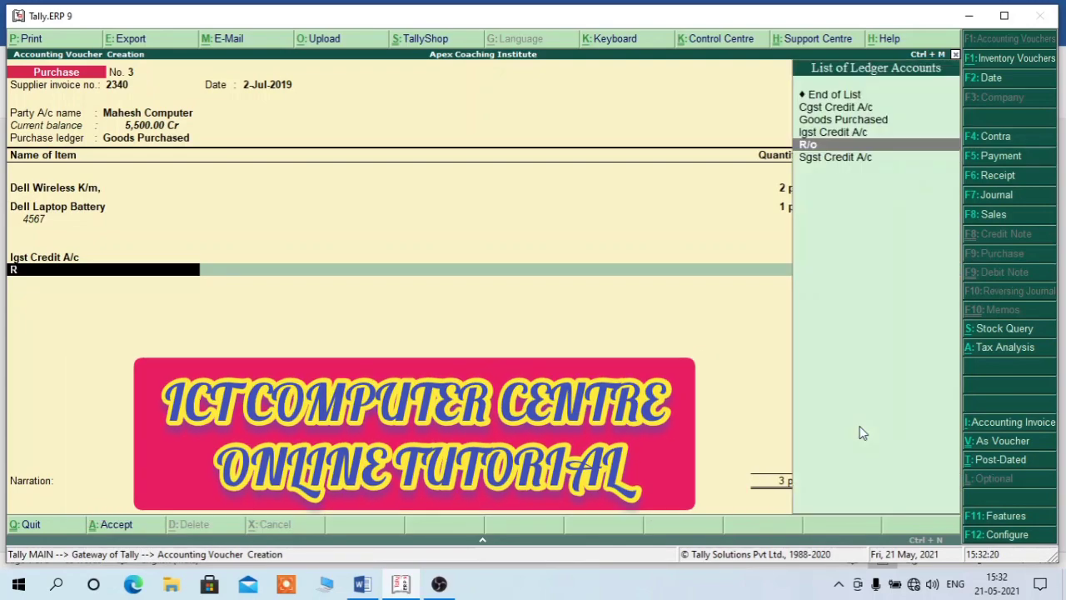
pyautogui.press('Return')
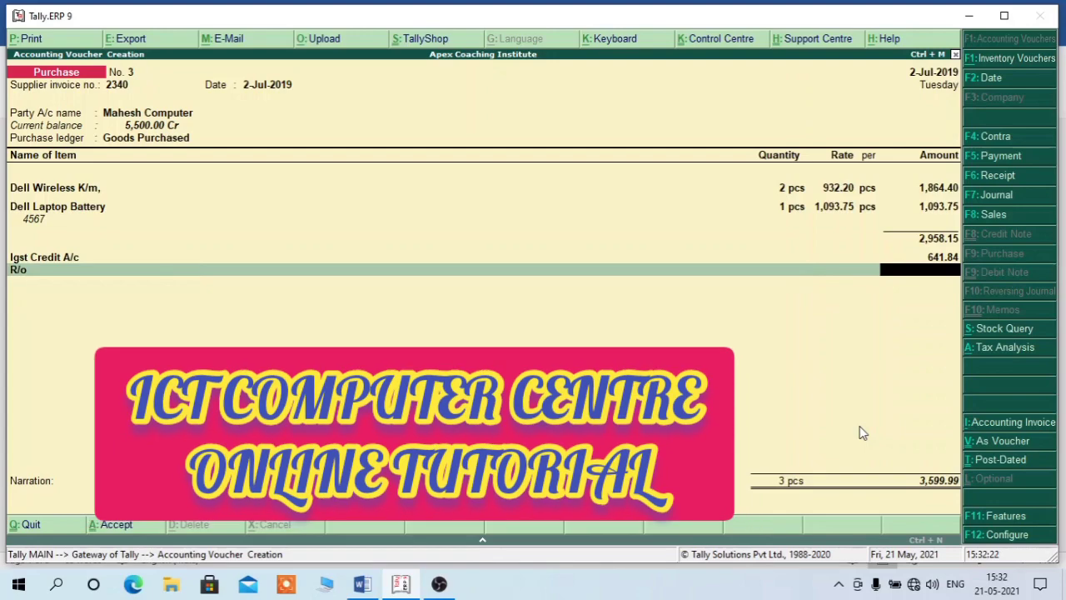
pyautogui.write('0.01')
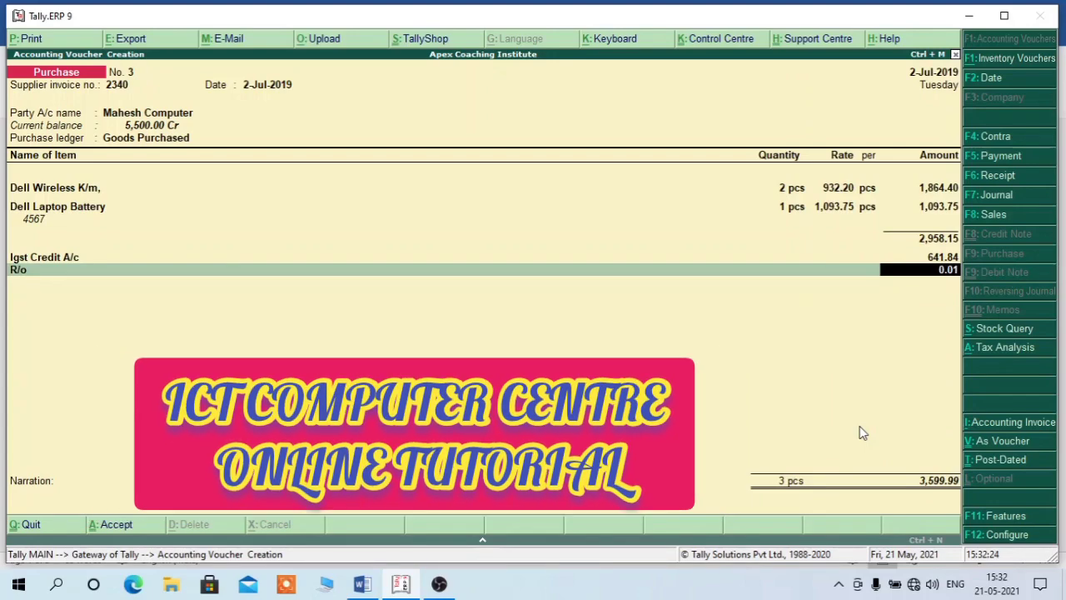
pyautogui.press('Return')
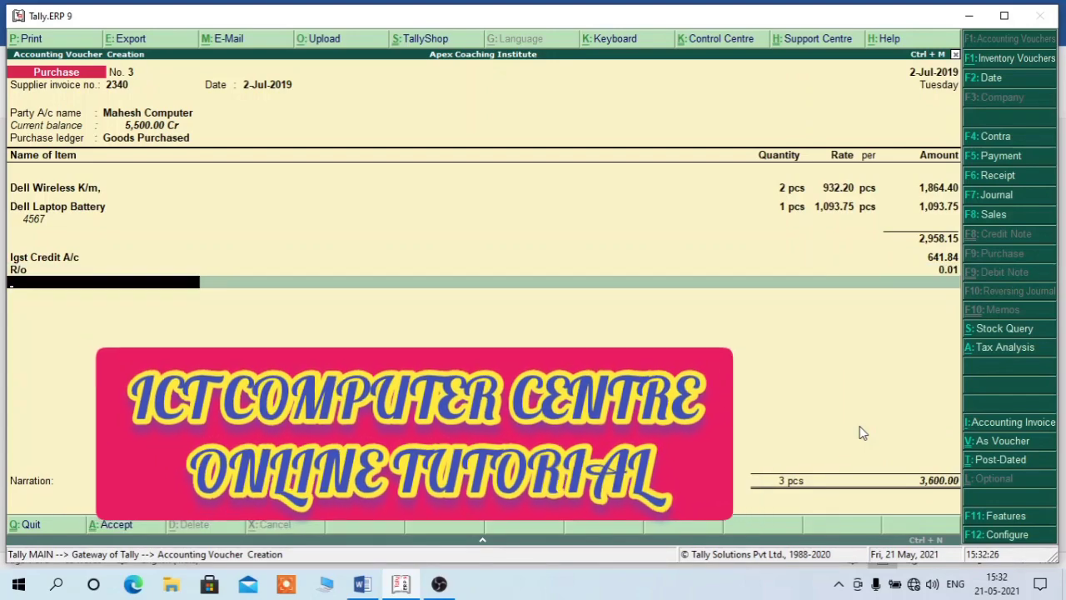
pyautogui.press('Return')
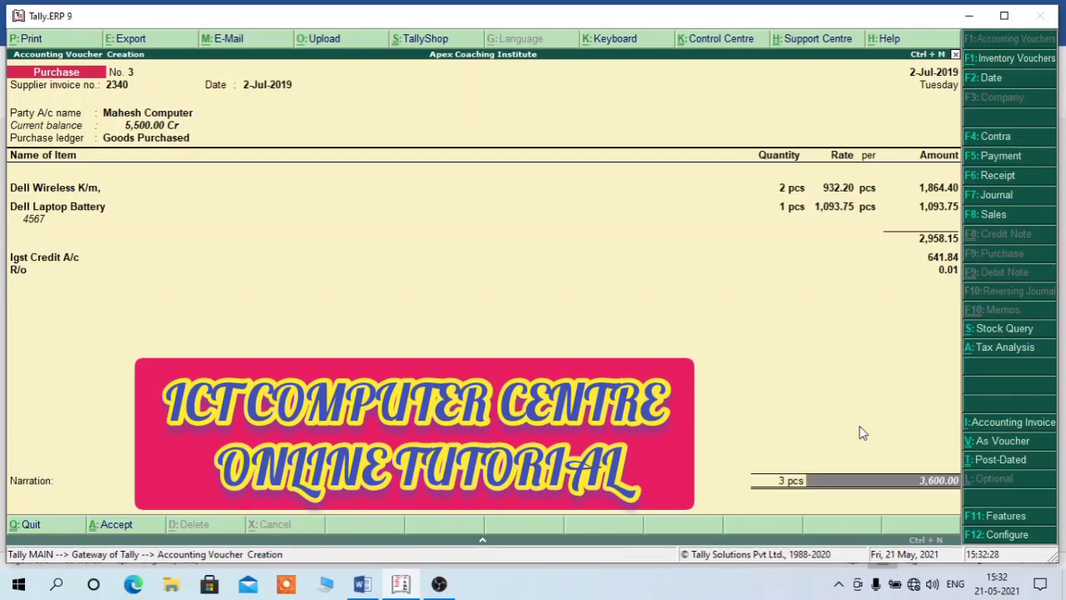
# - Record bill-wise details as New Ref 2340 for 3,600.00, save, and return to Gateway of Tally
pyautogui.press('Return')
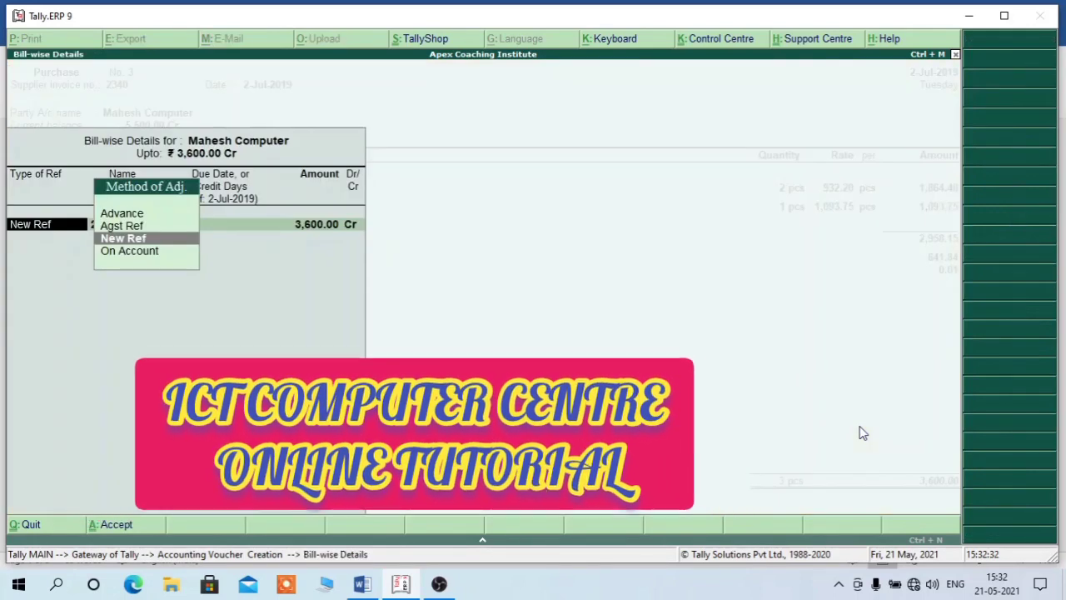
pyautogui.press('Return')
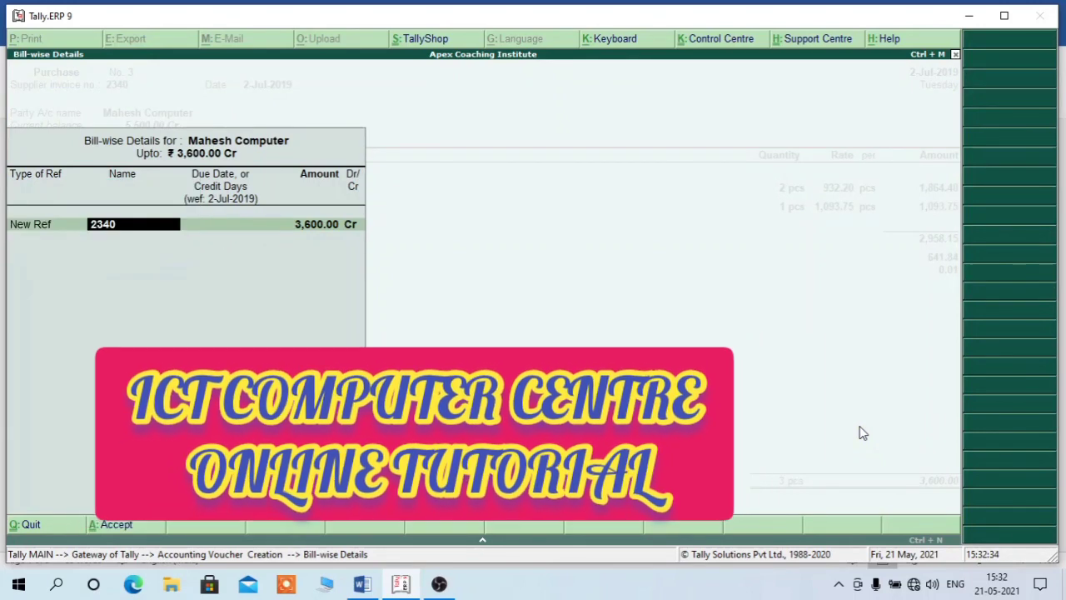
pyautogui.press('Return')
pyautogui.press('Return')
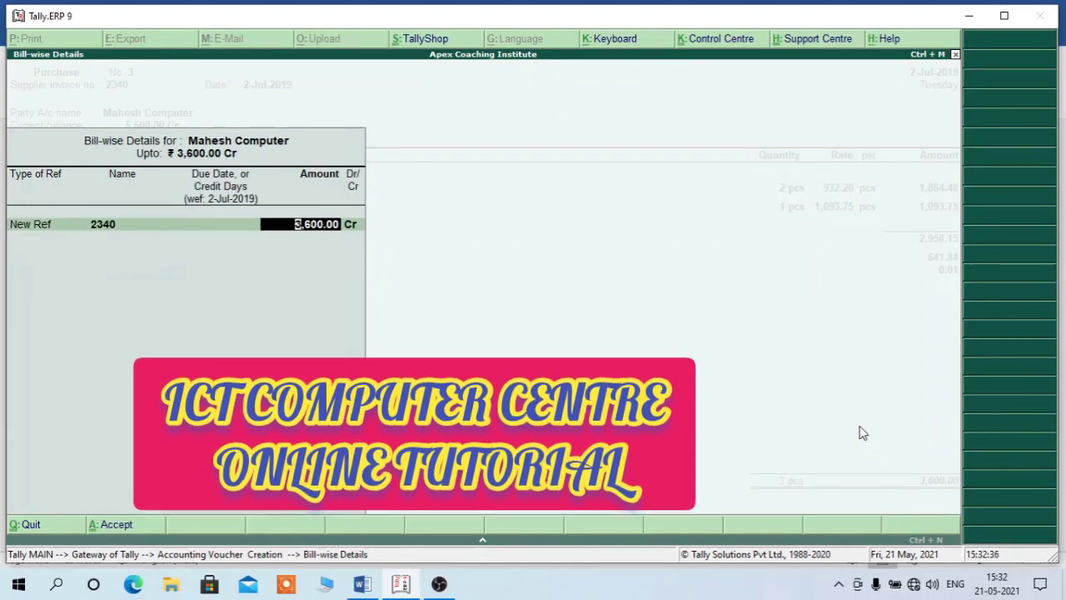
pyautogui.press('Return')
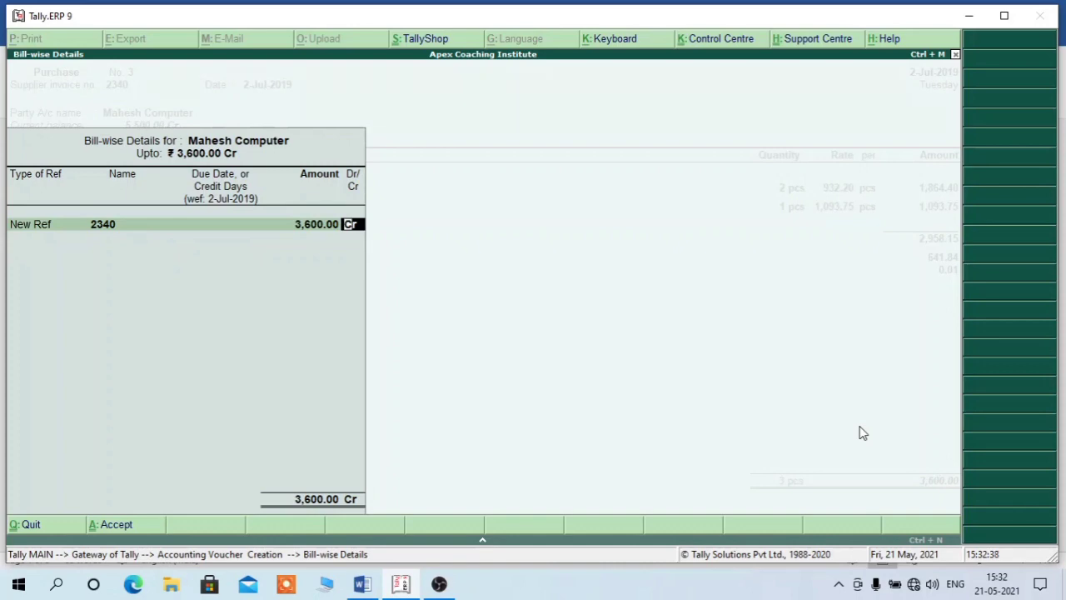
pyautogui.press('Return')
pyautogui.press('Return')
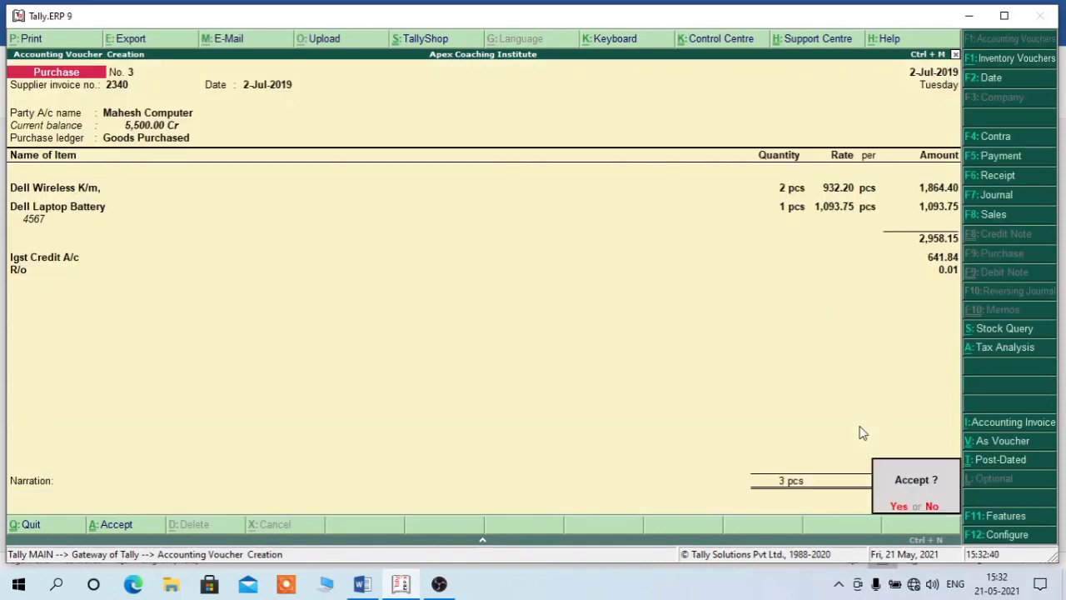
pyautogui.press('Return')
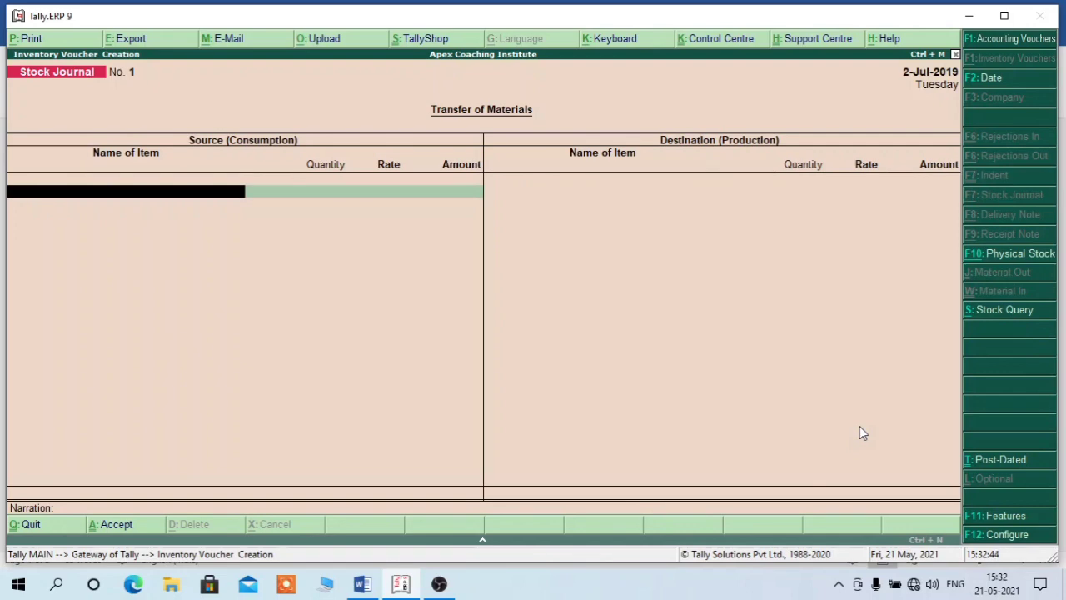
pyautogui.press('Escape')
pyautogui.press('Return')
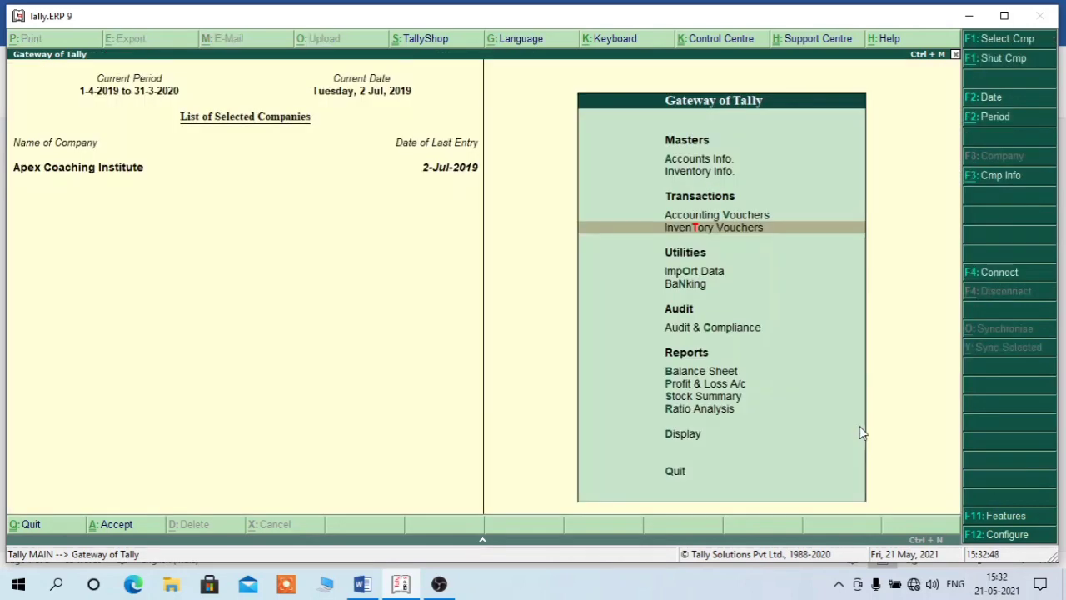
# - Open the Day Book from the Display menu
pyautogui.press('Down')
pyautogui.press('Down')
pyautogui.press('Down')
pyautogui.press('Down')
pyautogui.press('Down')
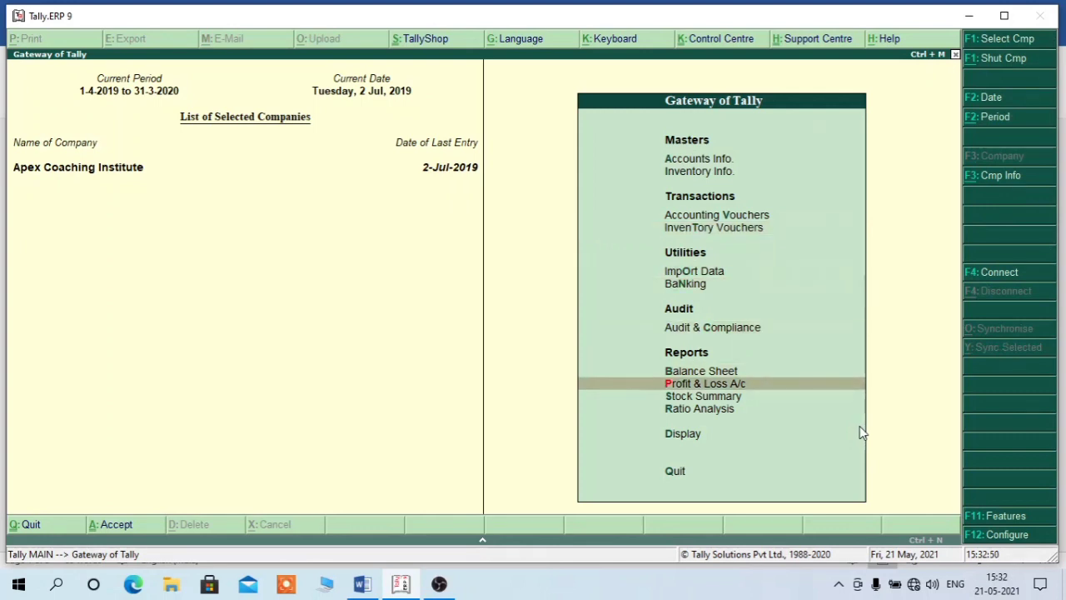
pyautogui.press('Down')
pyautogui.press('Down')
pyautogui.press('Down')
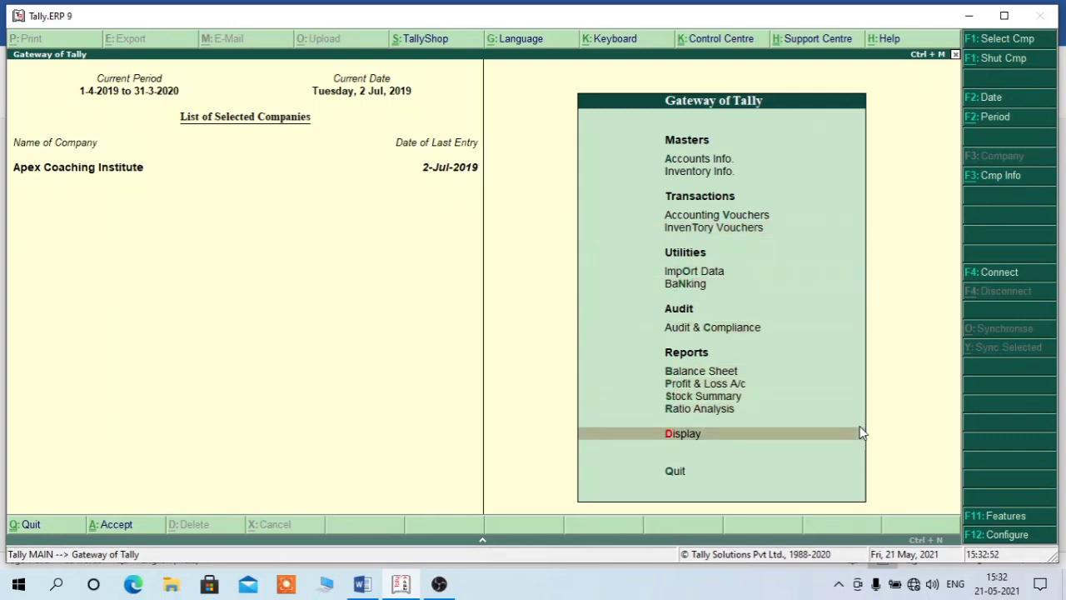
pyautogui.press('Return')
pyautogui.press('Down')
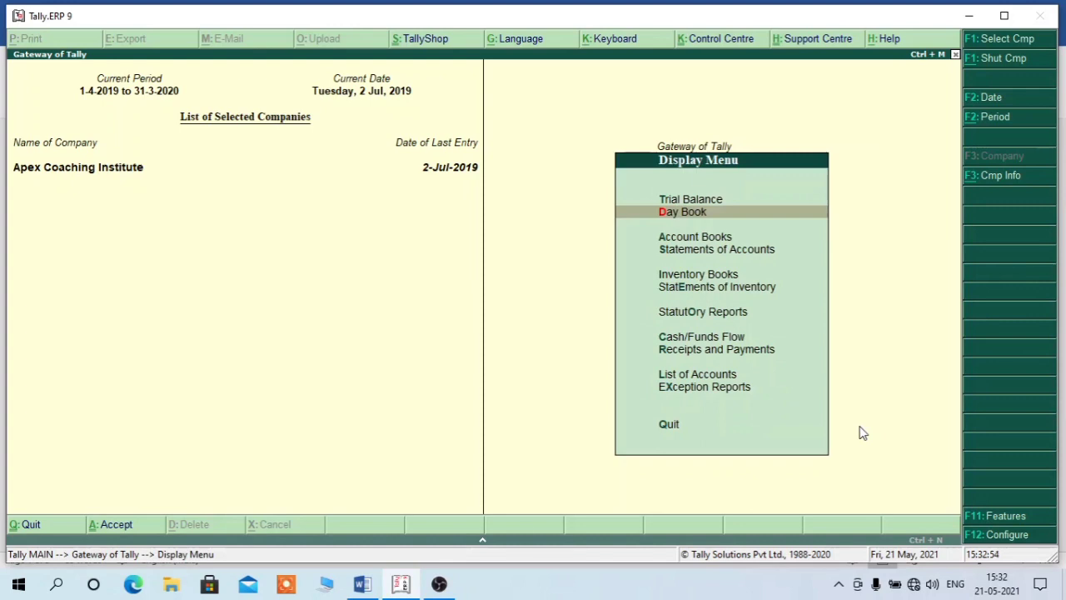
pyautogui.press('Return')
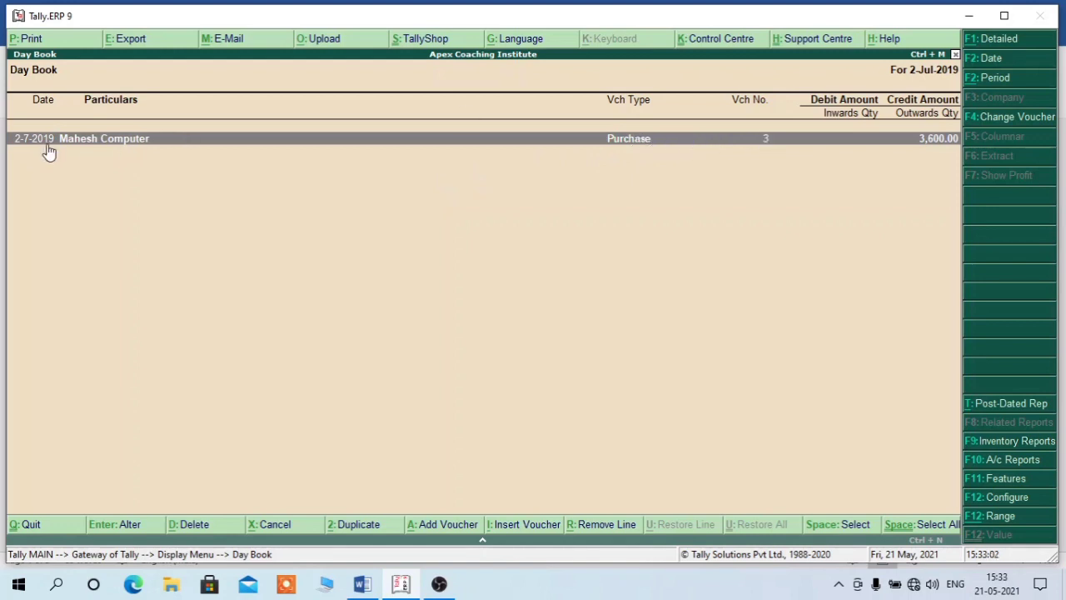
# - Review Mahesh Computer's purchase voucher 3 for 3,600.00 and return to the Day Book
pyautogui.doubleClick(235, 144)
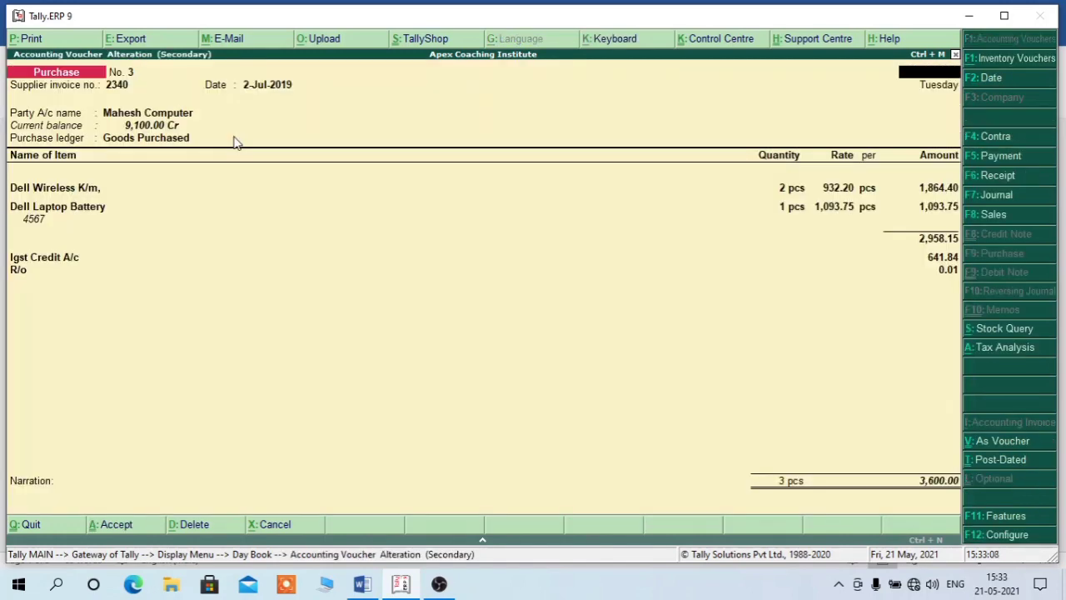
pyautogui.press('Escape')
pyautogui.press('y')
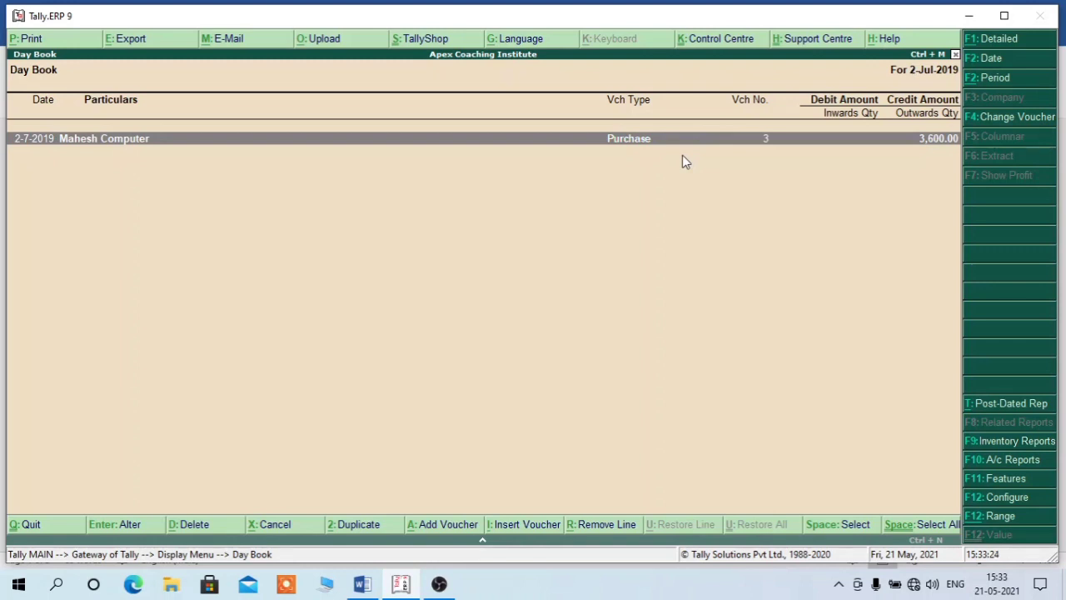
pyautogui.hotkey('alt', 'F2')
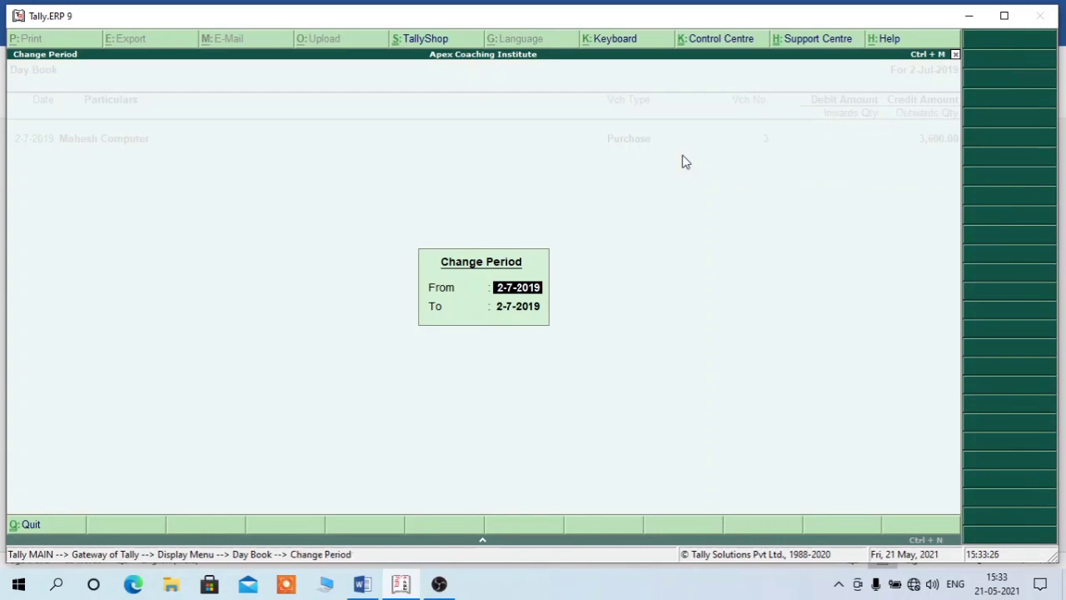
pyautogui.write('1-7-19')
pyautogui.press('Return')
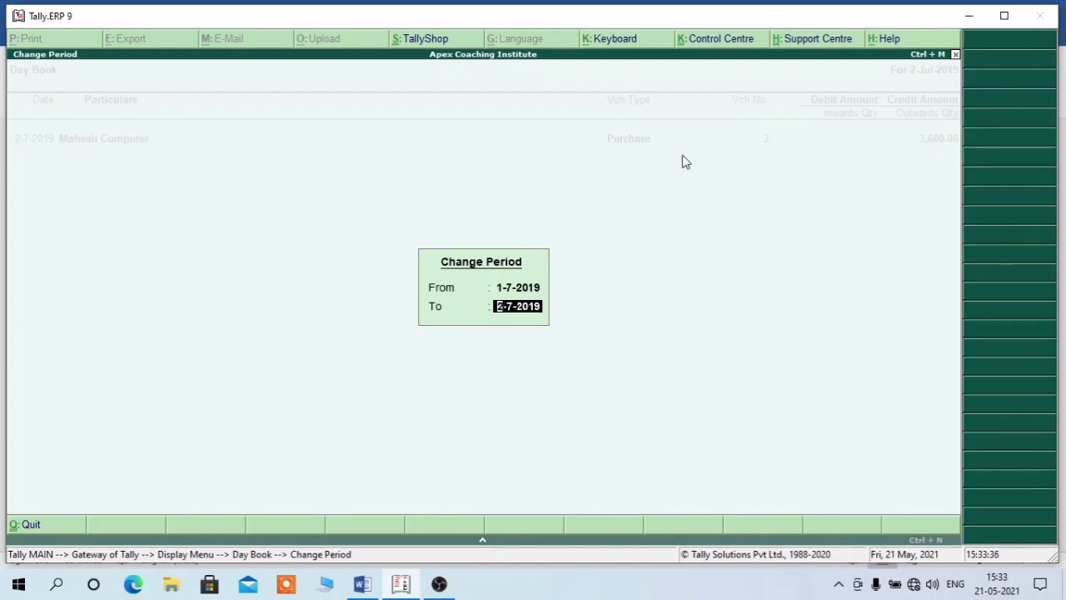
pyautogui.press('Return')
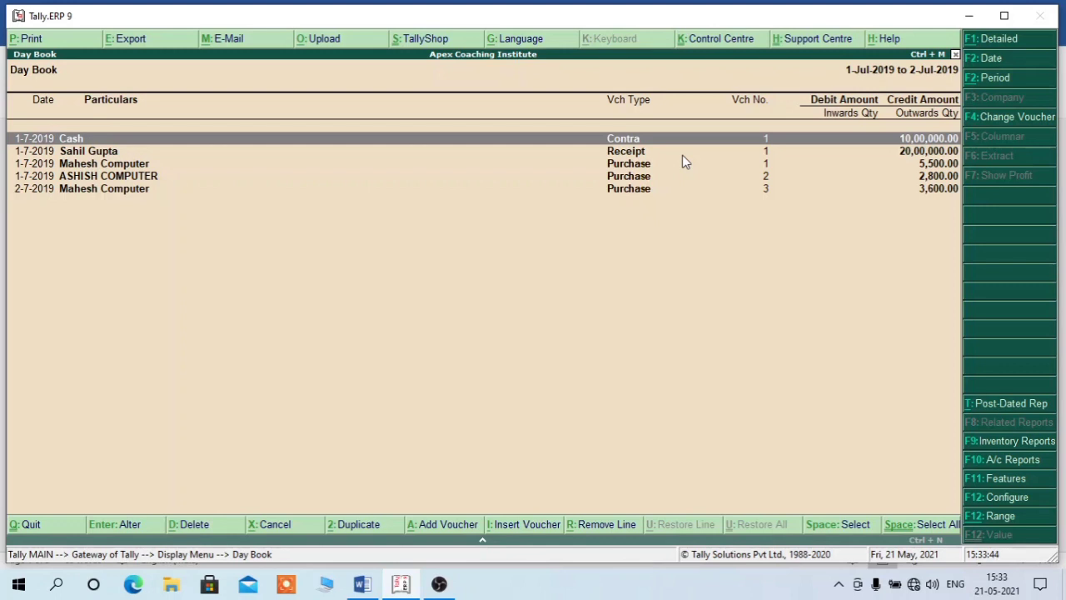
pyautogui.hotkey('alt', 'F1')
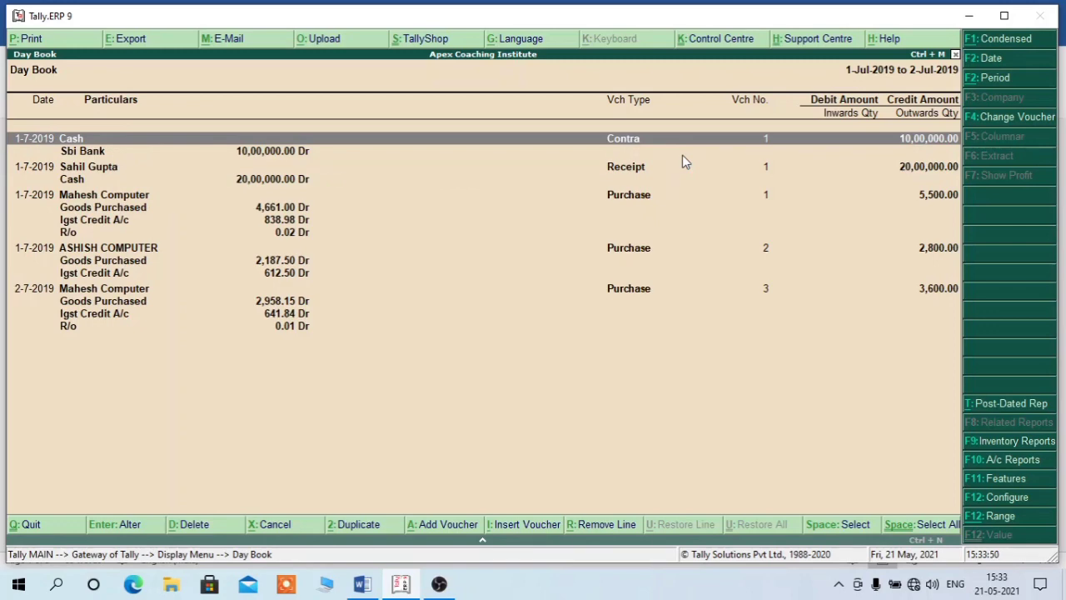
pyautogui.press('Down')
pyautogui.press('Down')
pyautogui.press('Down')
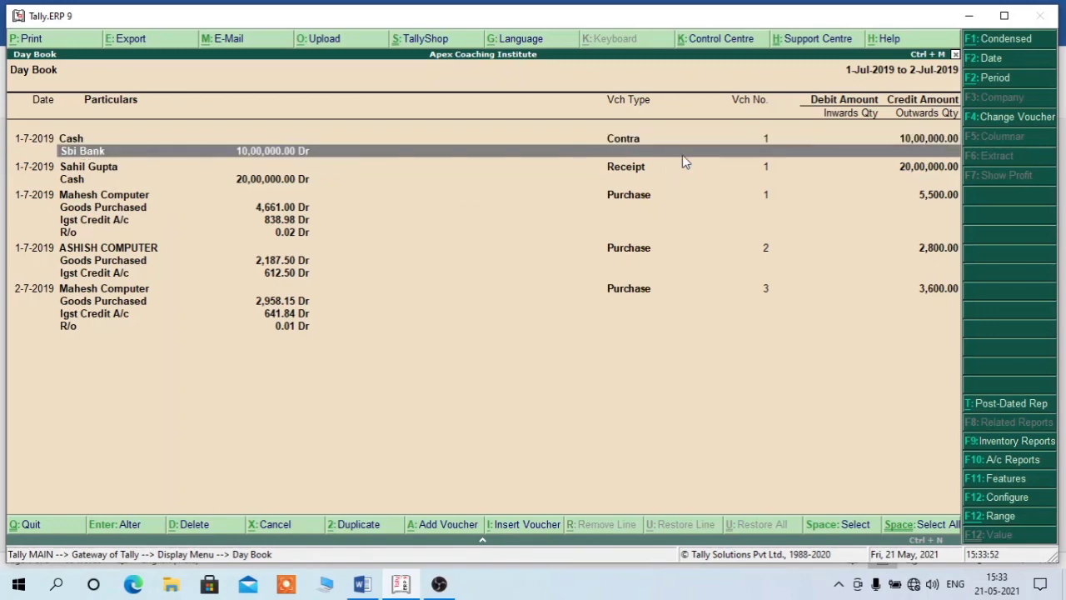
pyautogui.press('Down')
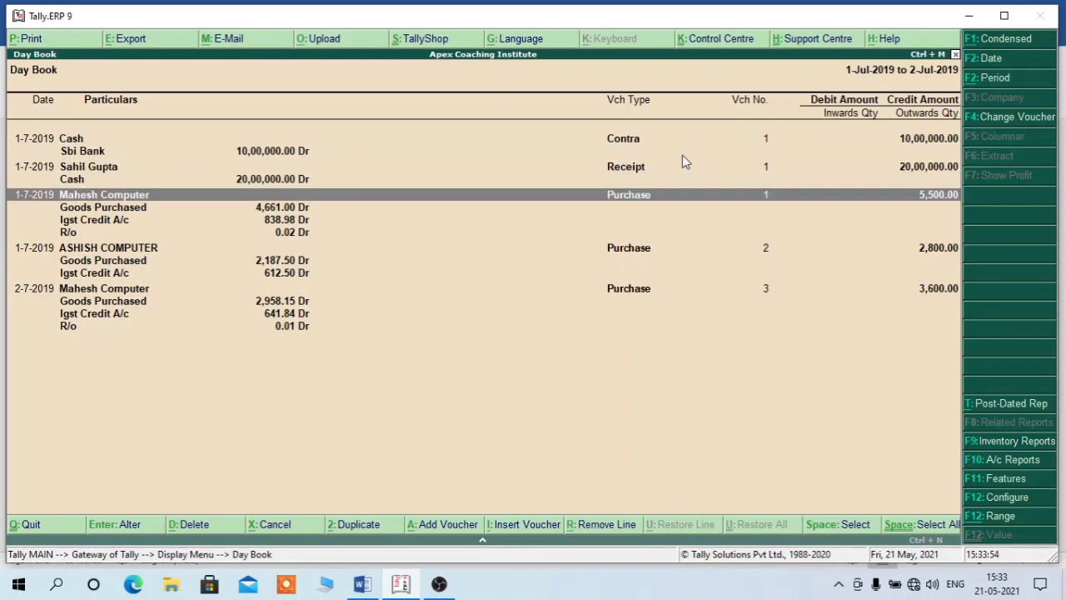
pyautogui.press('Down')
pyautogui.press('Down')
pyautogui.press('Down')
pyautogui.press('Down')
pyautogui.press('Down')
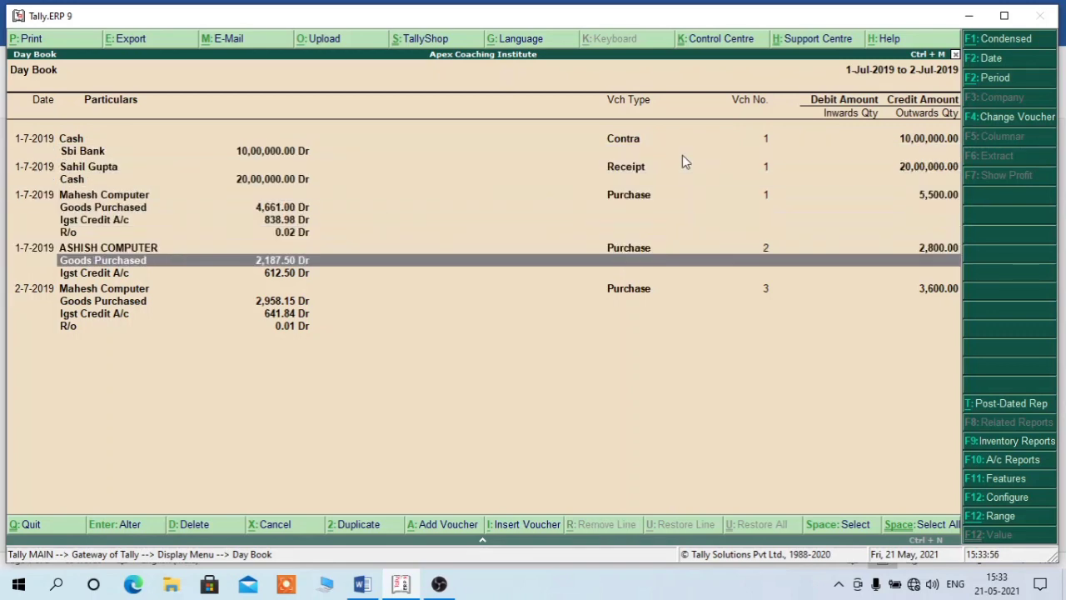
pyautogui.press('Down')
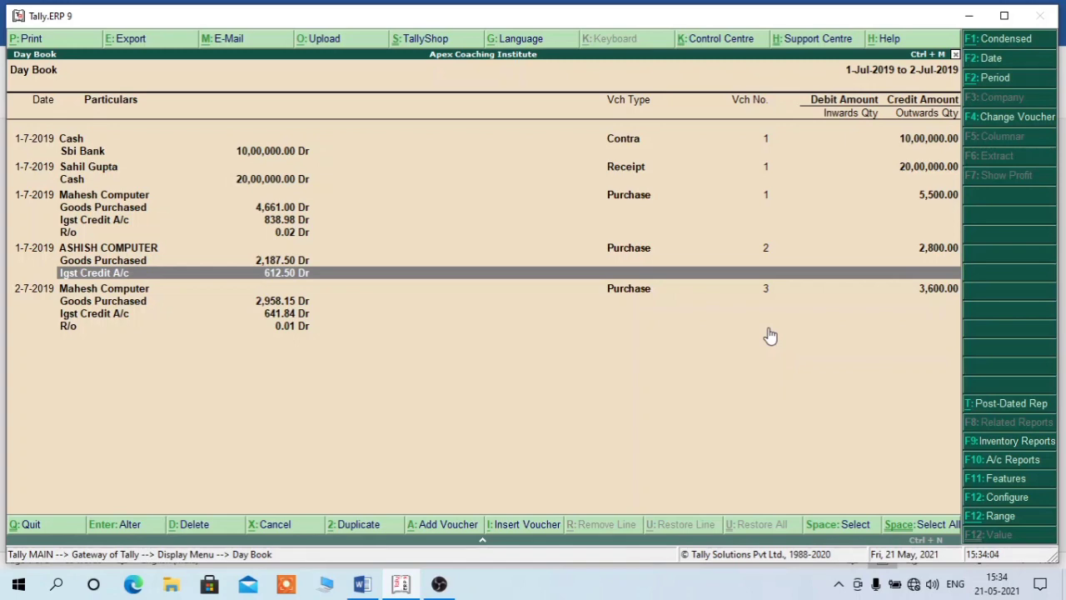
# - Return to Gateway, view the Balance Sheet in detailed mode, then close it
pyautogui.press('Escape')
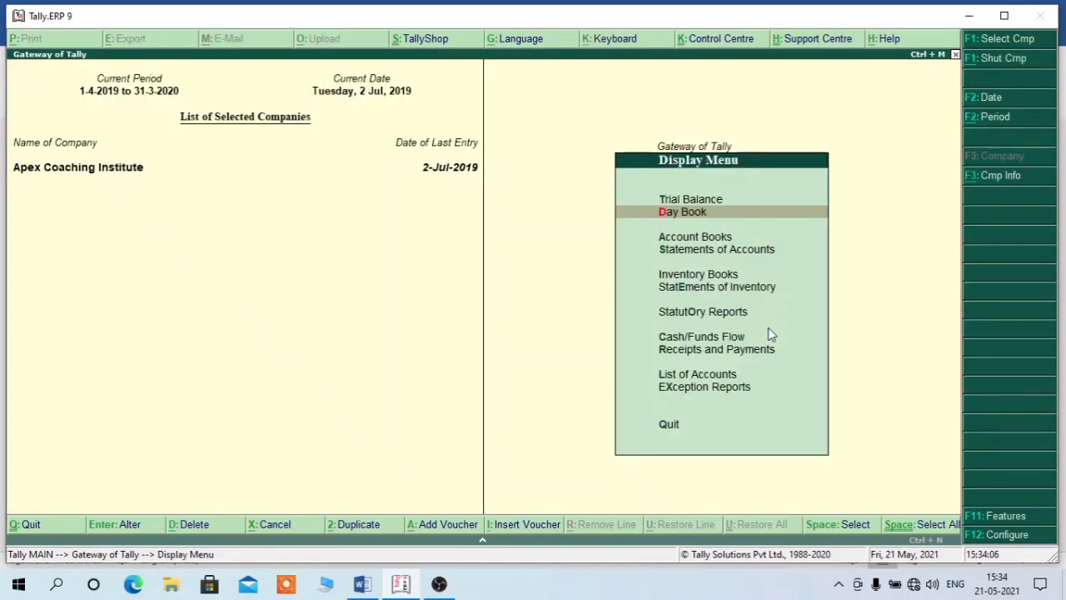
pyautogui.press('Escape')
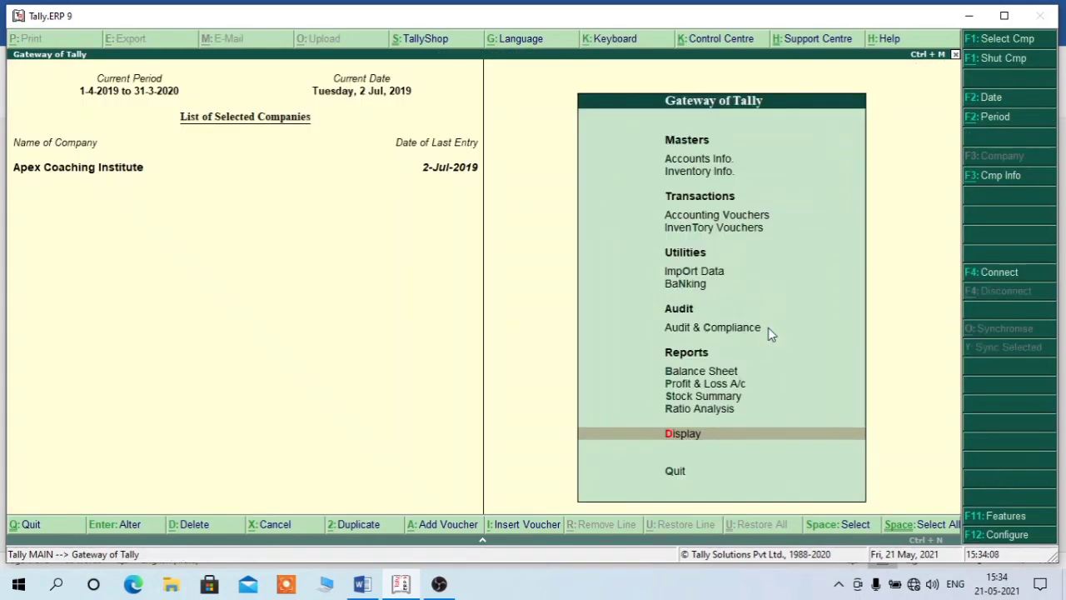
pyautogui.press('b')
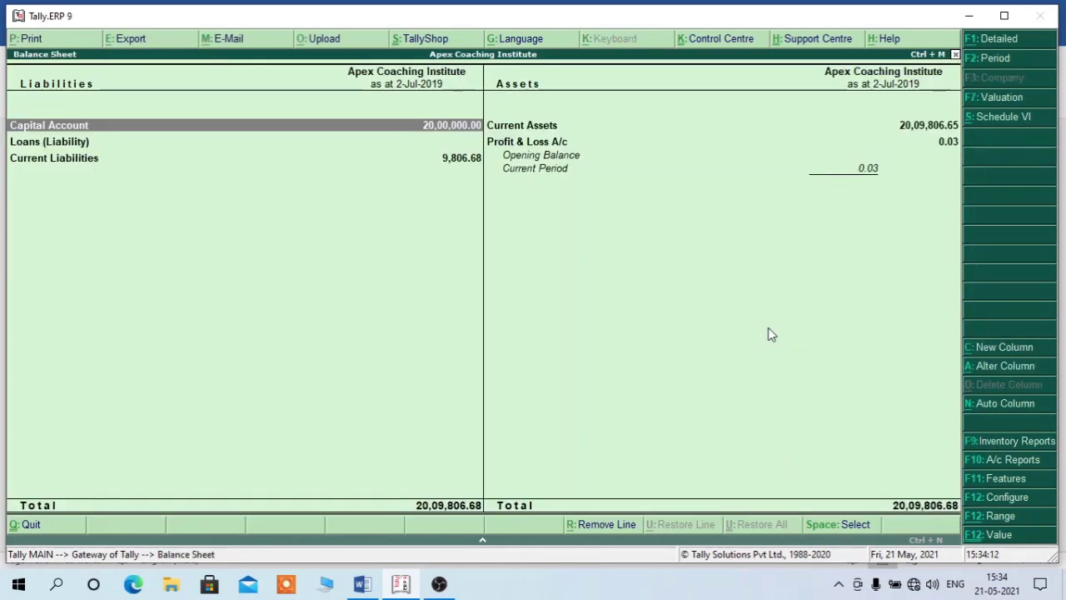
pyautogui.hotkey('alt', 'F1')
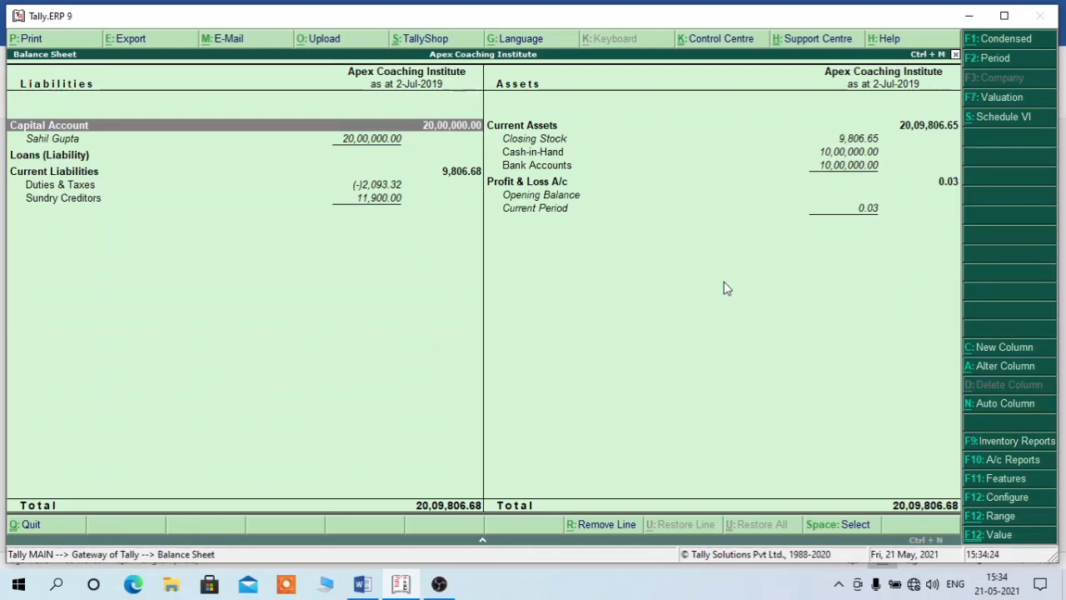
pyautogui.press('Escape')
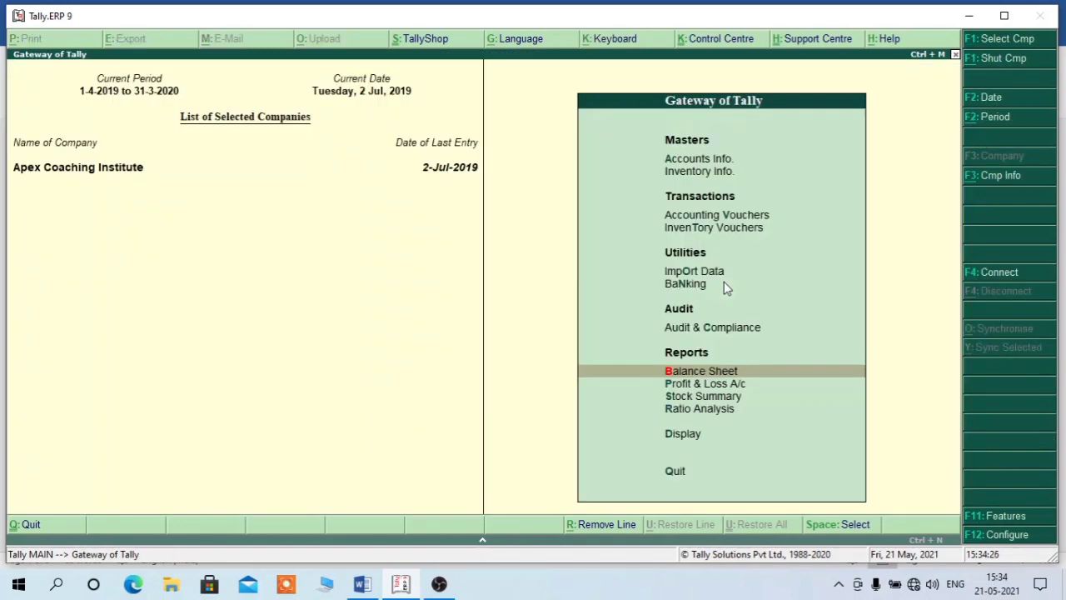
pyautogui.press('p')
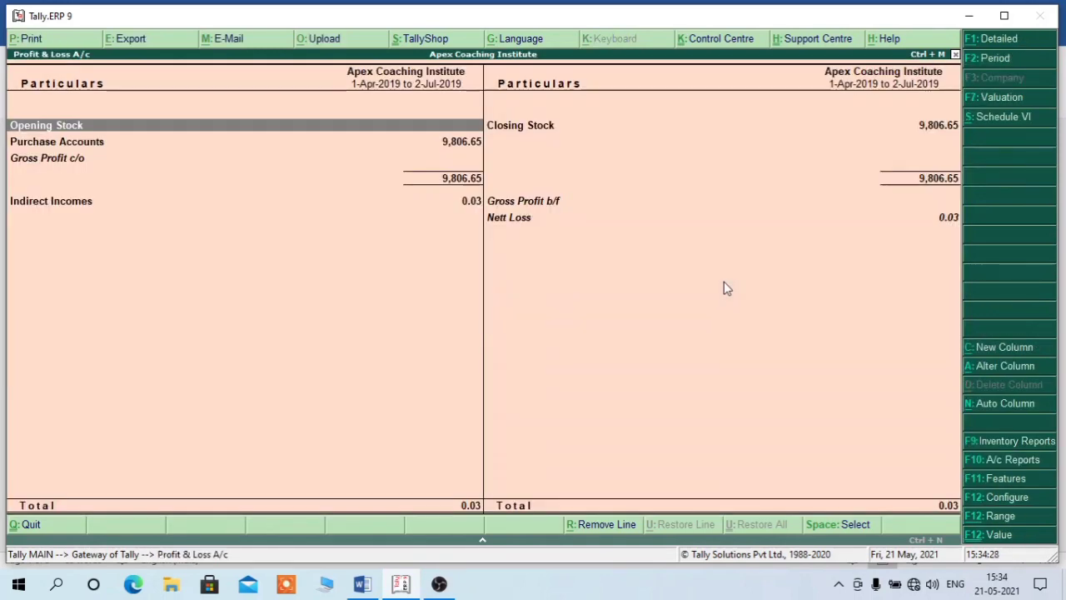
pyautogui.hotkey('alt', 'F1')
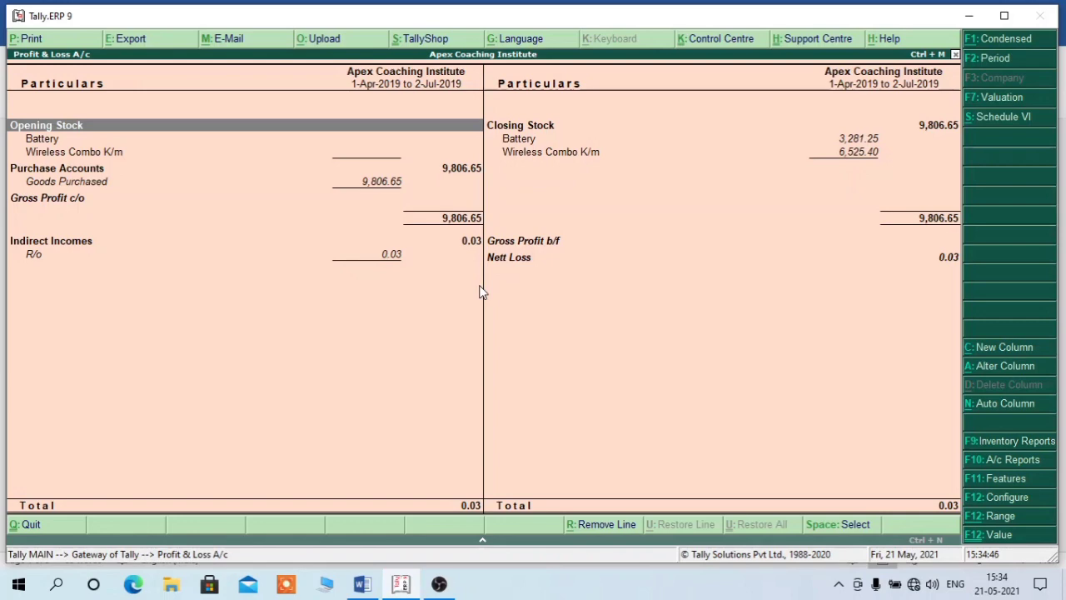
pyautogui.press('Escape')
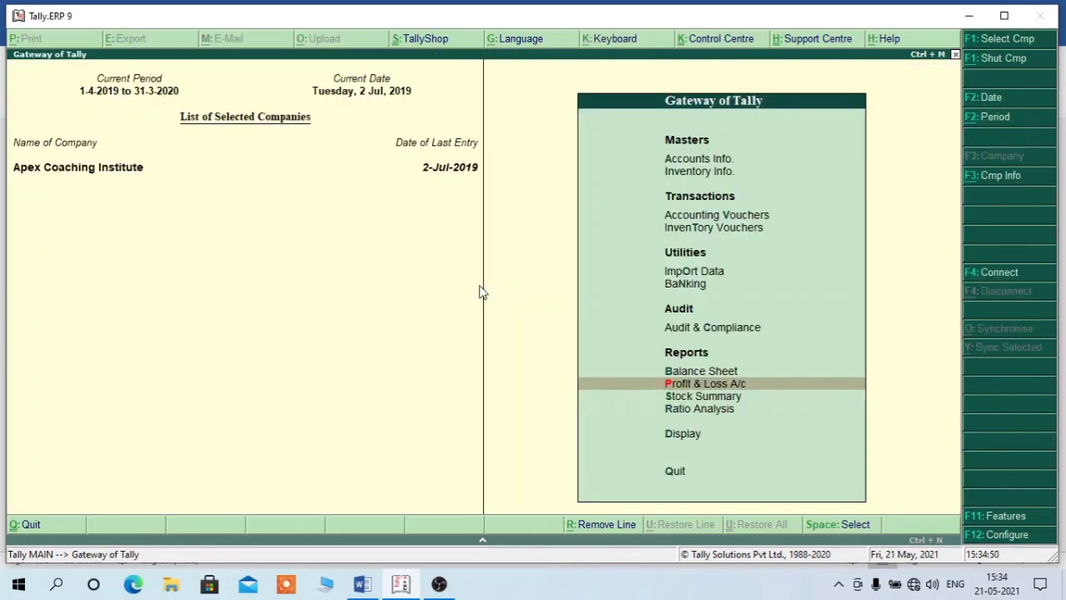
# - View the Stock Summary in detailed mode, then close it
pyautogui.press('s')
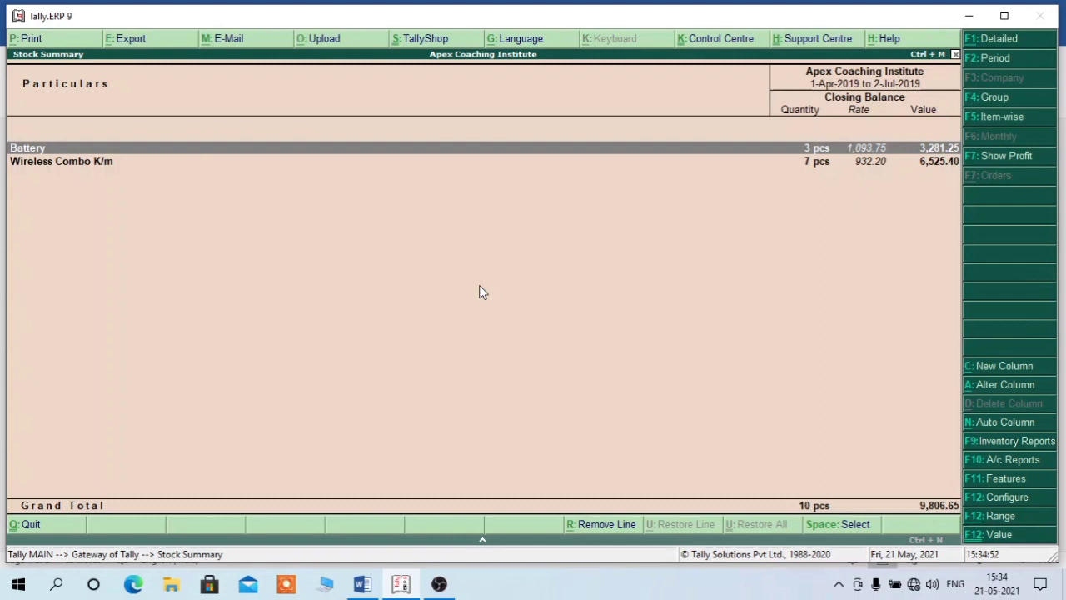
pyautogui.hotkey('alt', 'F1')
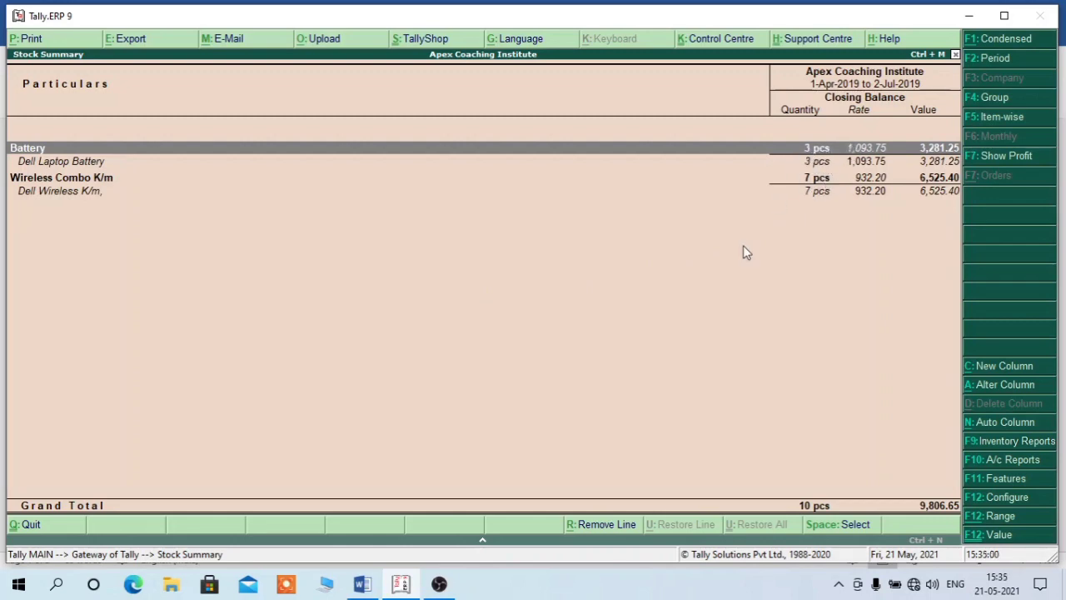
pyautogui.press('Escape')
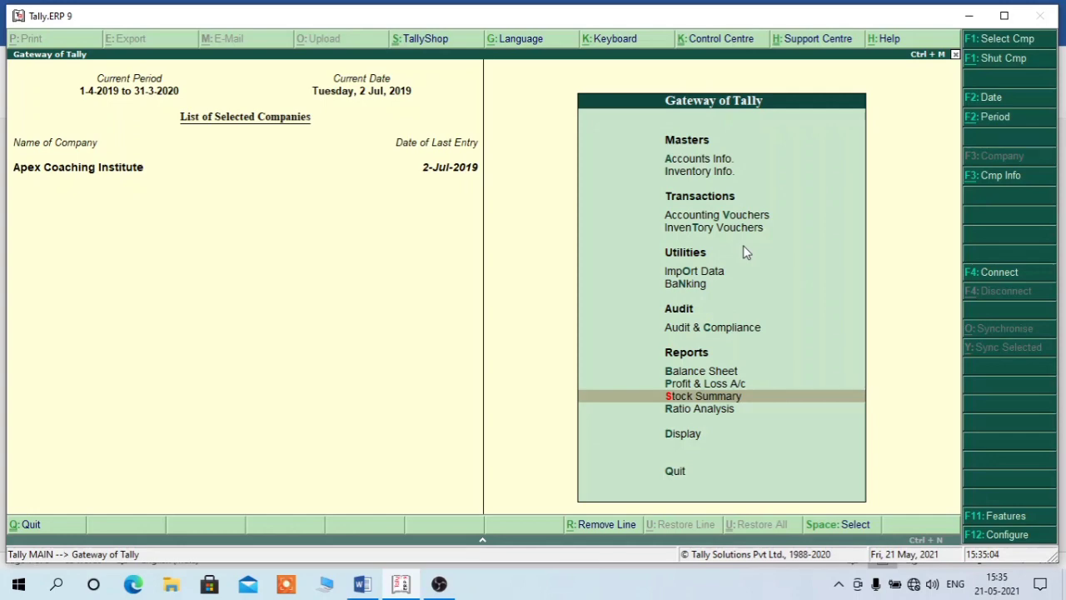
# - Drill from Stock Summary through Battery and Dell Laptop Battery into July's vouchers, then back out
pyautogui.press('Return')
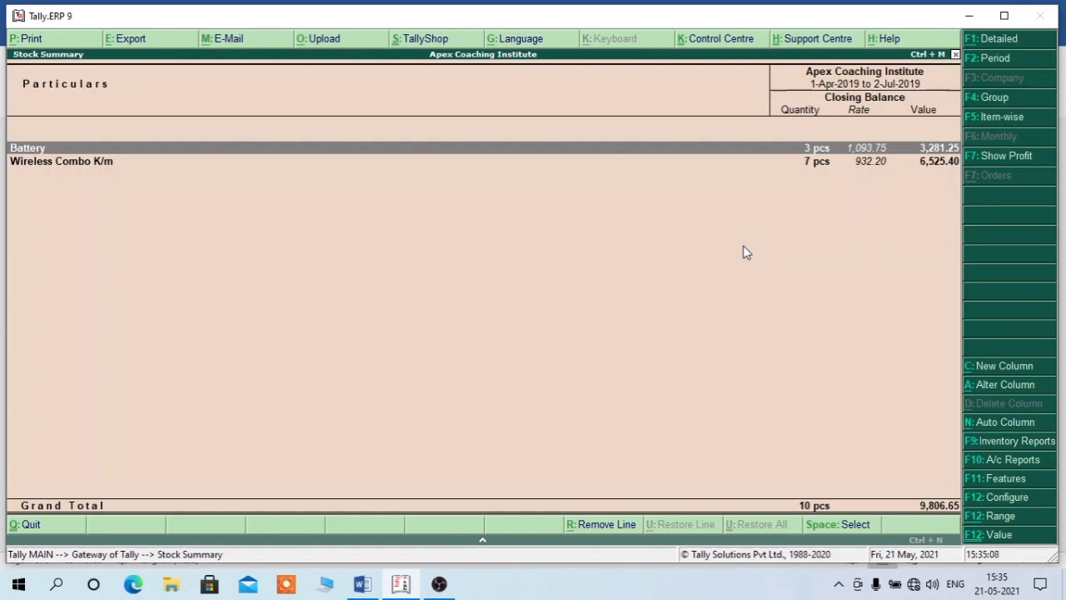
pyautogui.press('Return')
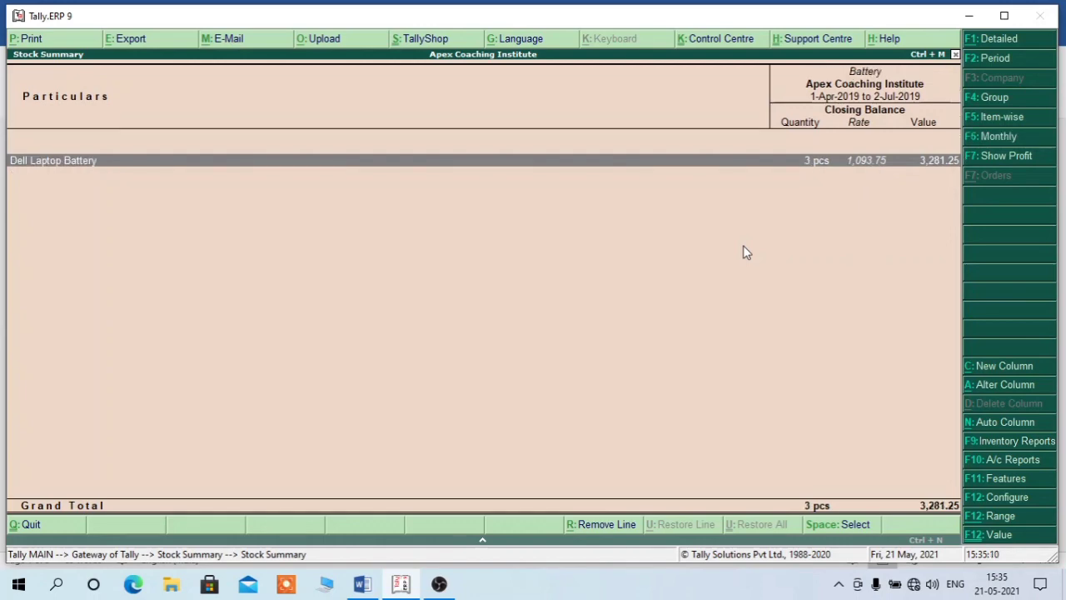
pyautogui.press('Return')
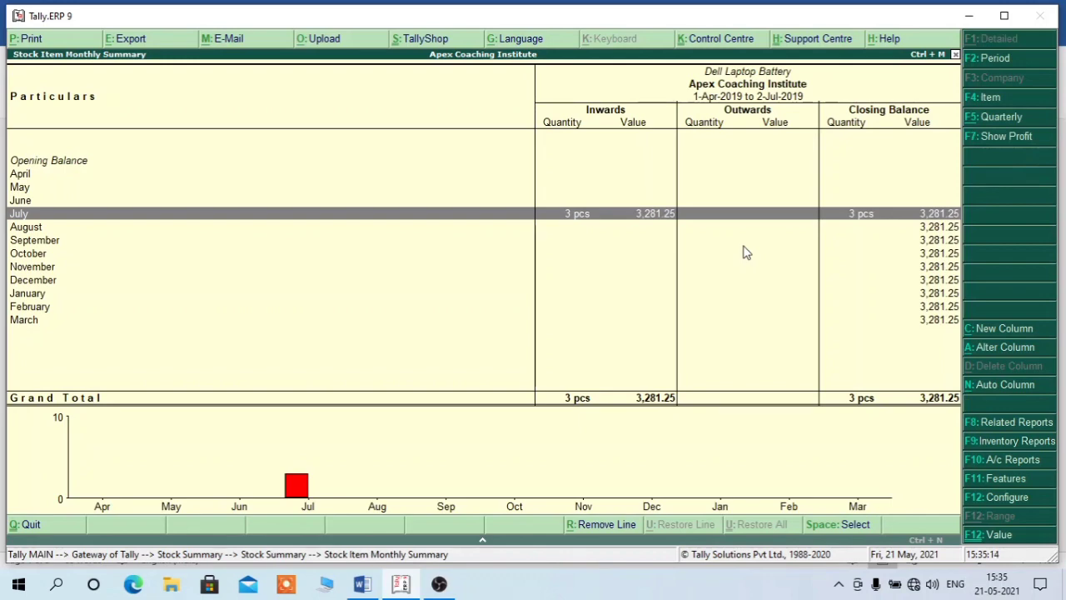
pyautogui.press('Return')
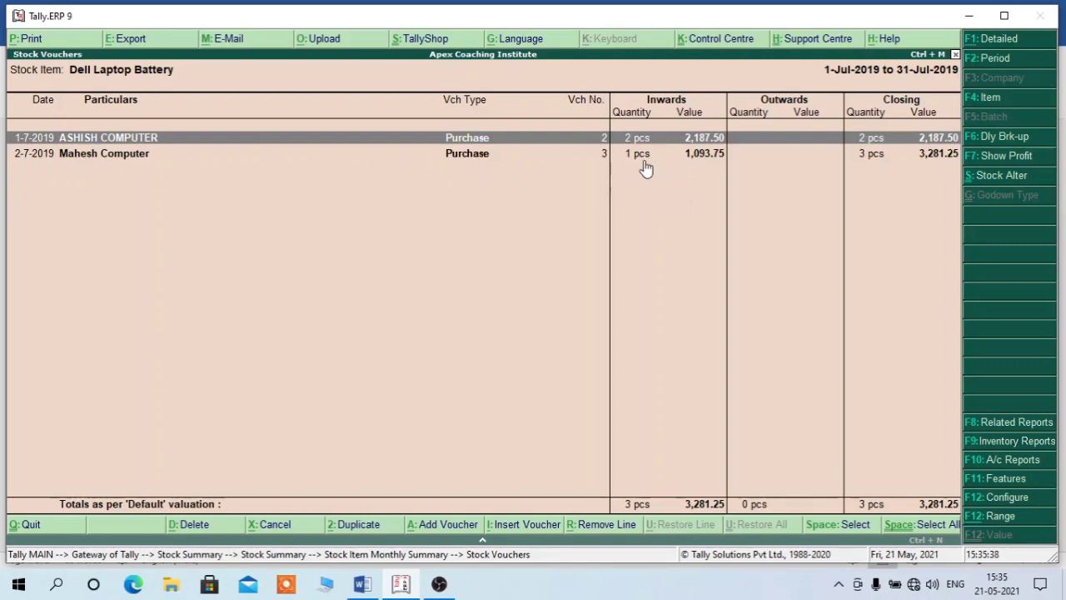
pyautogui.press('Escape')
pyautogui.press('Escape')
pyautogui.press('Escape')
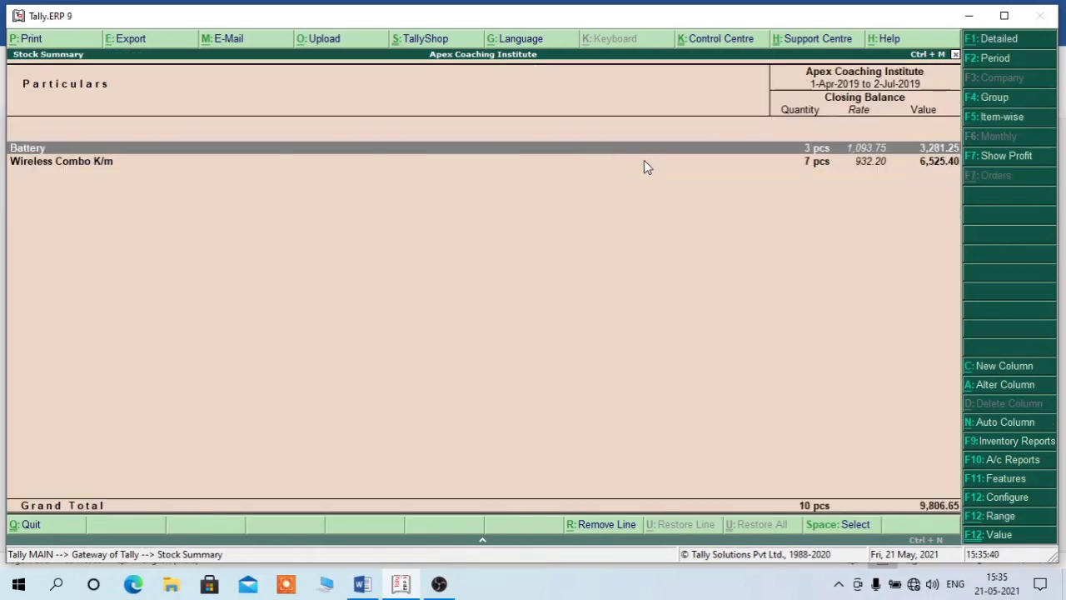
# - Open Dell Wireless K/m under Wireless Combo K/m and show July's purchase vouchers in detailed view
pyautogui.press('Down')
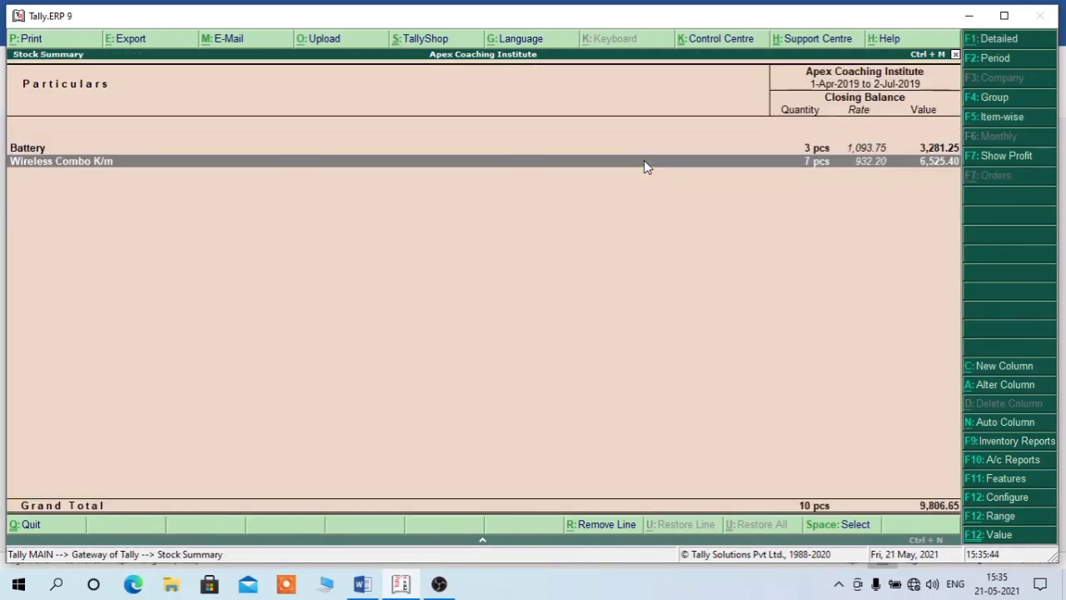
pyautogui.press('Return')
pyautogui.press('Return')
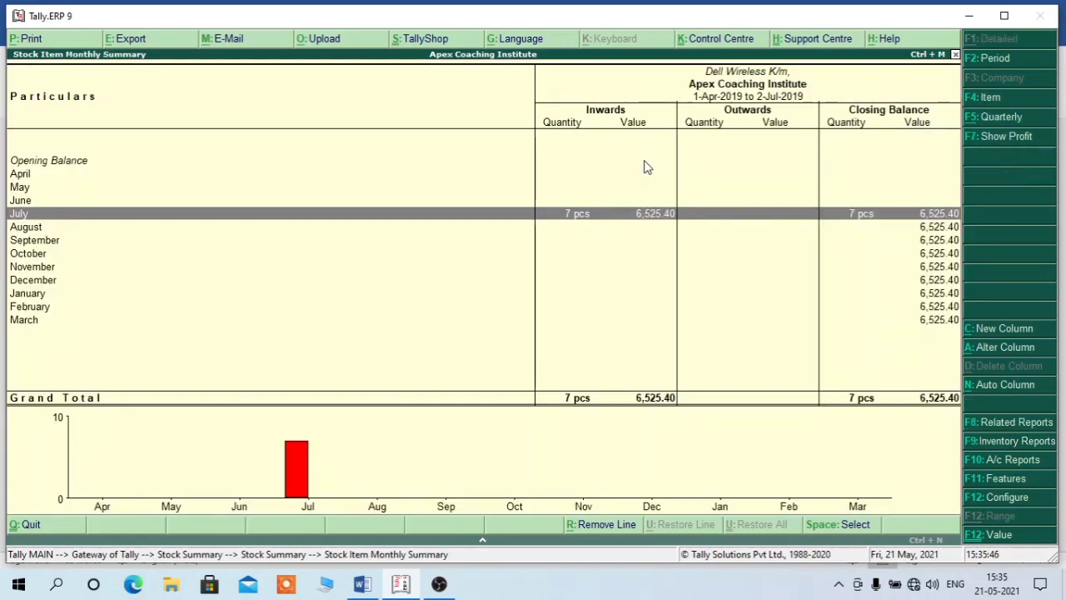
pyautogui.press('Return')
pyautogui.hotkey('alt', 'F1')
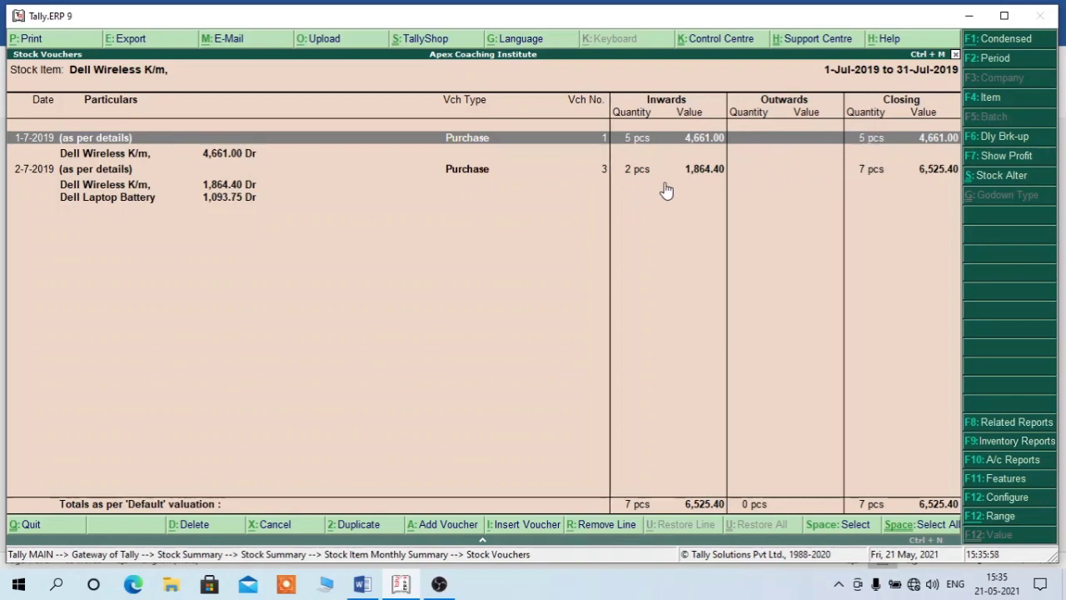
# - Back out of the monthly summary and Stock Summary to Tally's quit prompt
pyautogui.press('Escape')
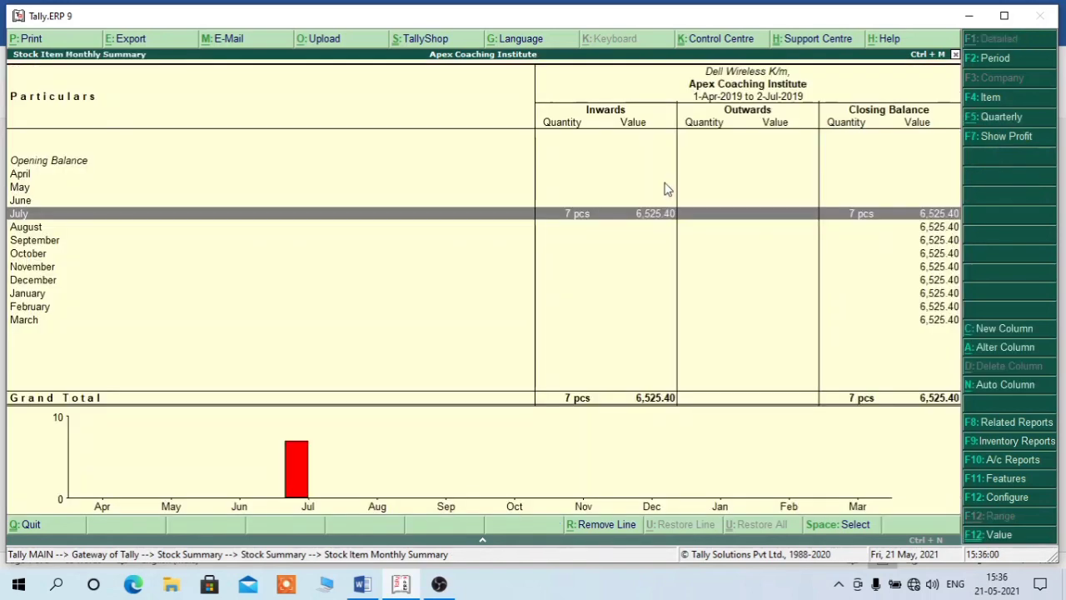
pyautogui.press('Escape')
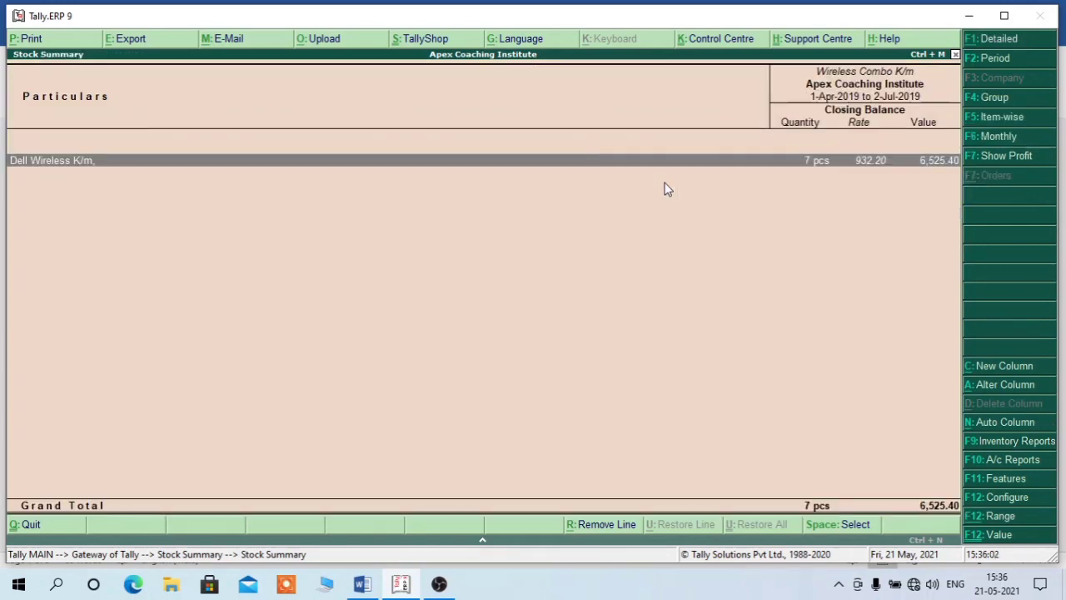
pyautogui.press('Escape')
pyautogui.press('Escape')
pyautogui.press('Escape')
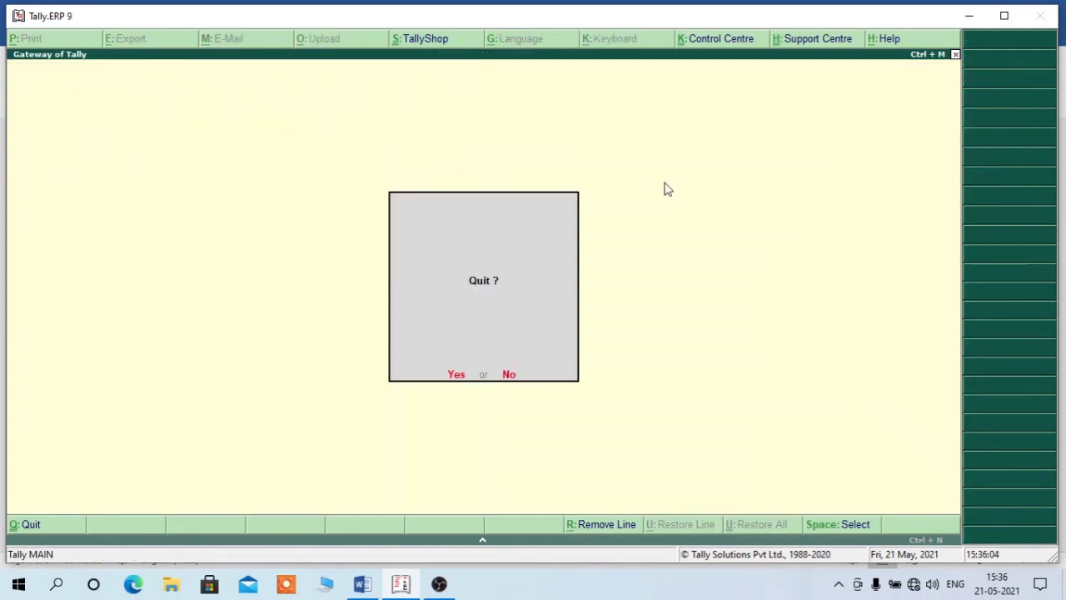
# - Keep Tally open, return to the Word assignment, and highlight 'cash' in question Q4
pyautogui.press('n')
pyautogui.click(363, 584)
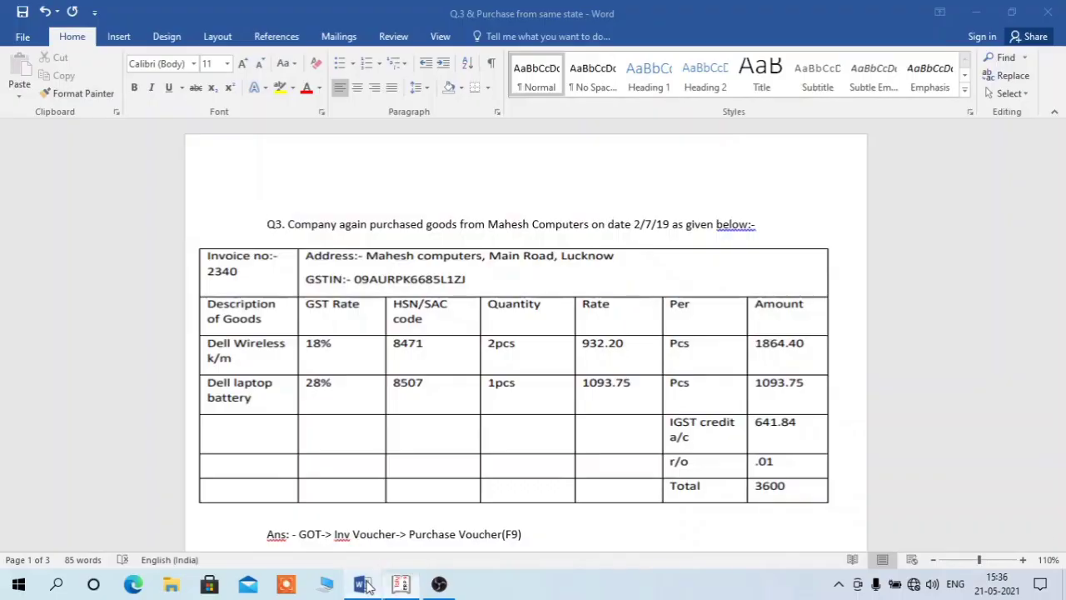
pyautogui.moveTo(1060, 167); pyautogui.dragTo(1063, 316)
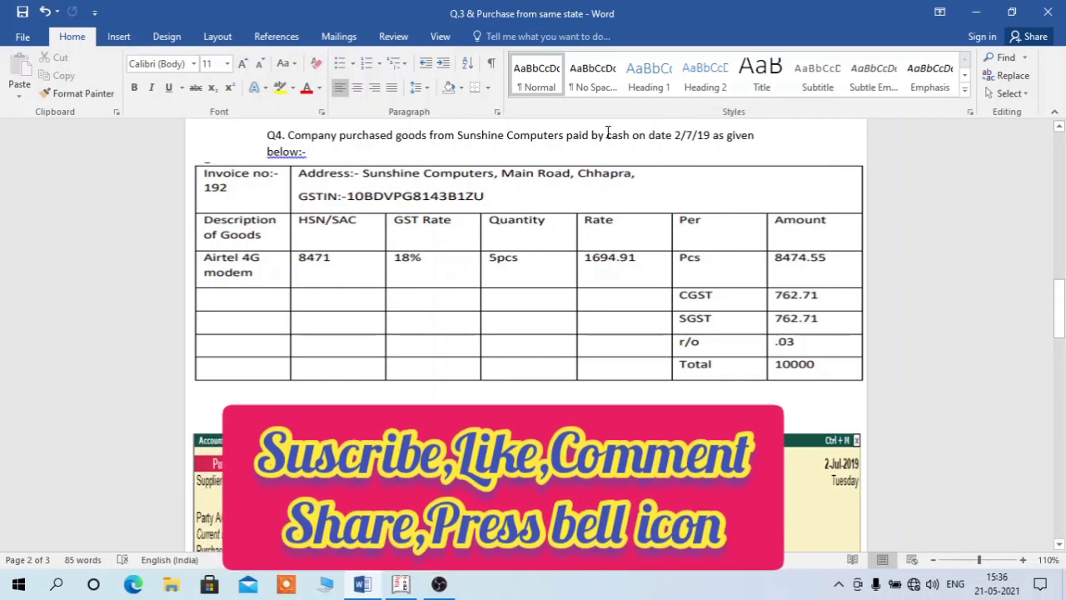
pyautogui.moveTo(606, 135); pyautogui.dragTo(630, 134)
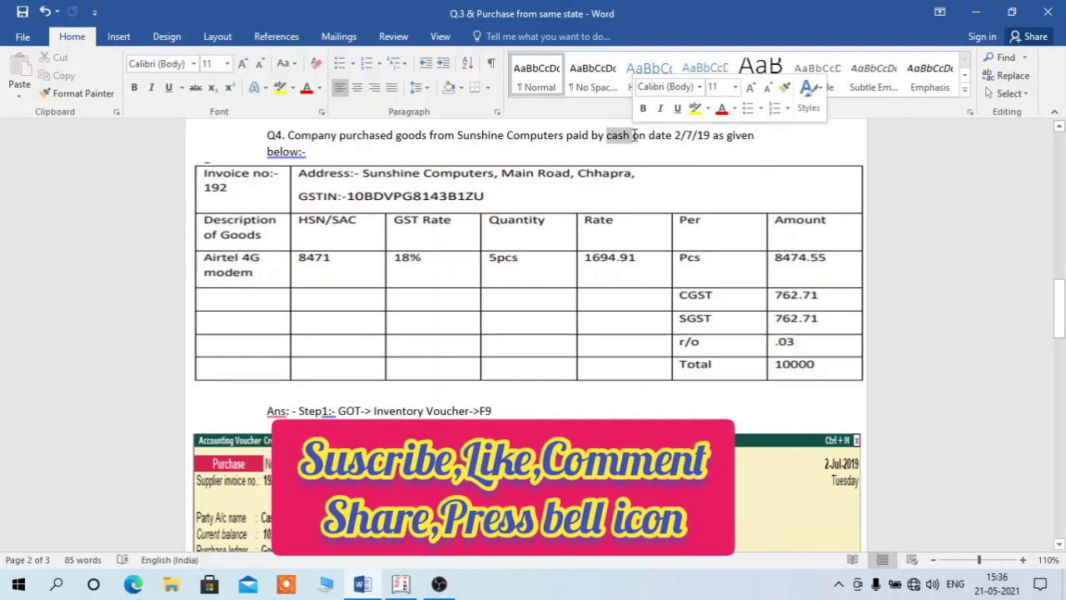
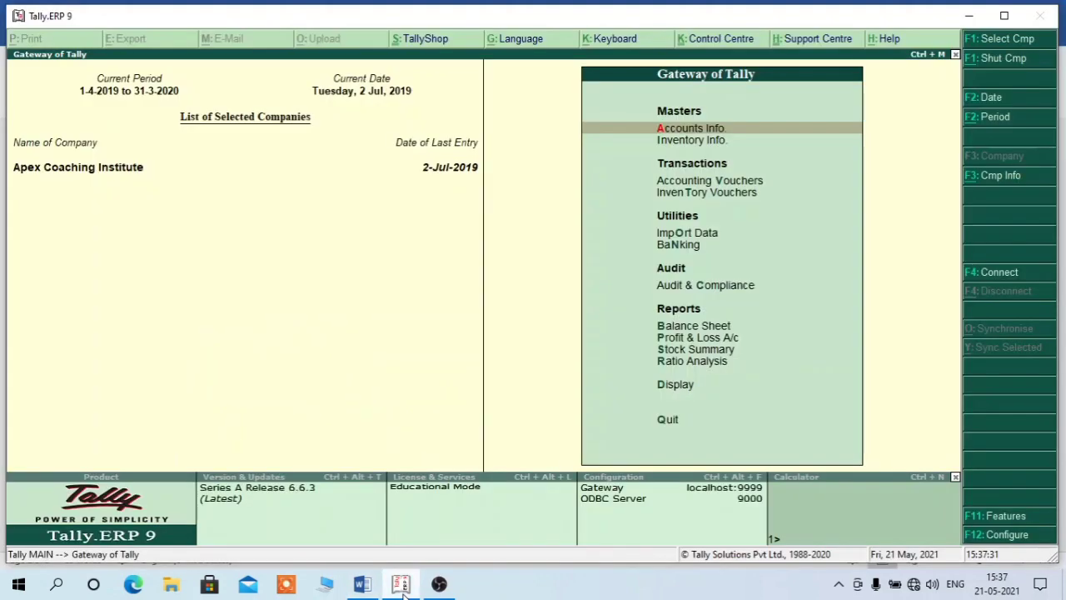
# - Start a Purchase voucher (F9) with supplier invoice no. 192, keeping the date 2-Jul-2019
pyautogui.press('t')
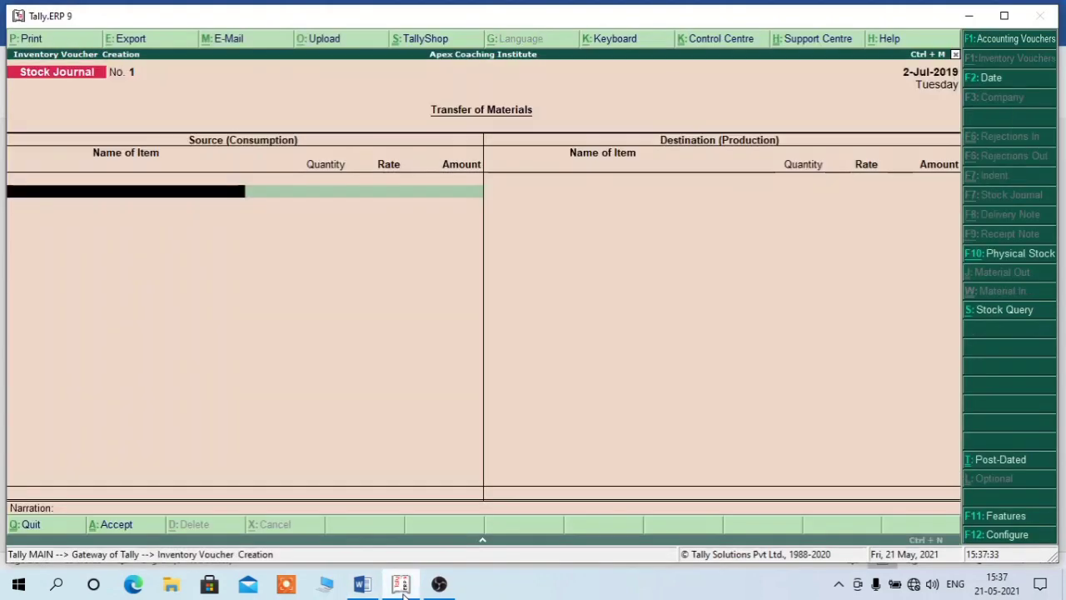
pyautogui.press('F9')
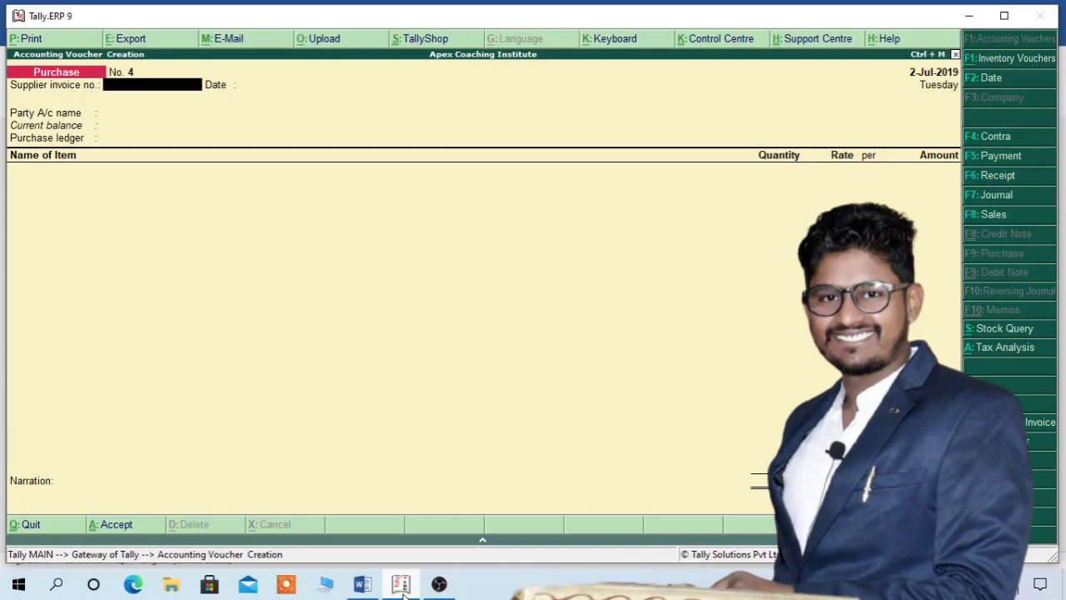
pyautogui.write('192')
pyautogui.press('Return')
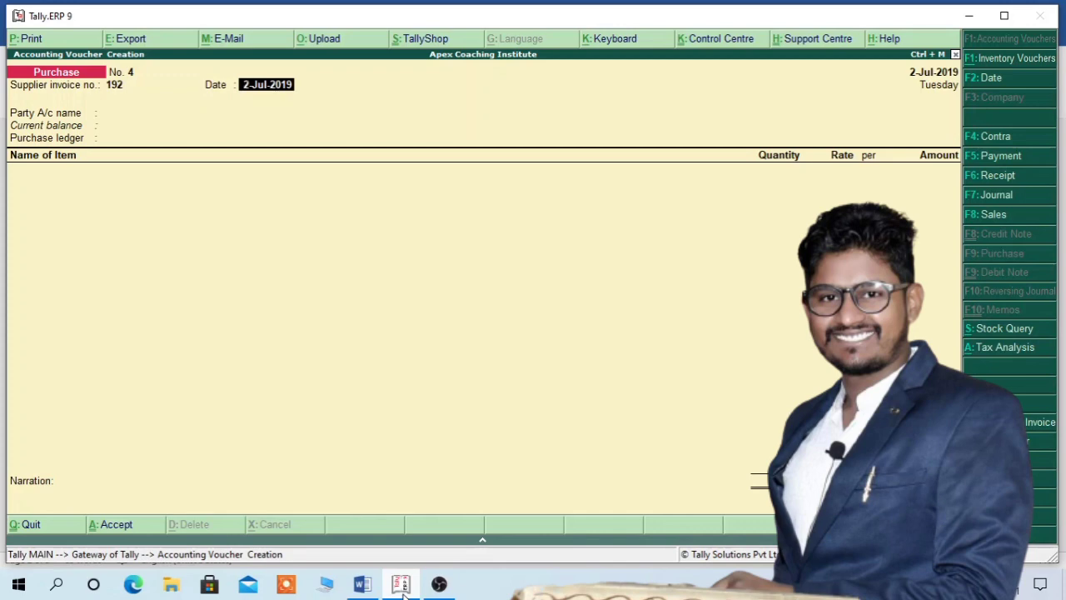
pyautogui.press('Return')
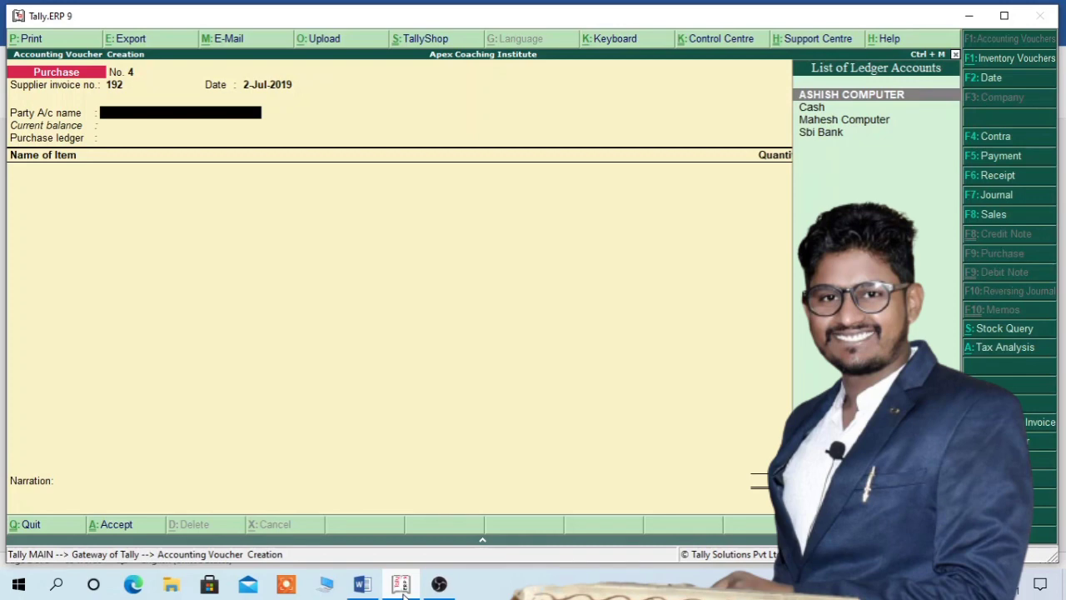
# - Choose Cash as the party account and enter Sunshine Computer as the supplier name
pyautogui.press('Down')
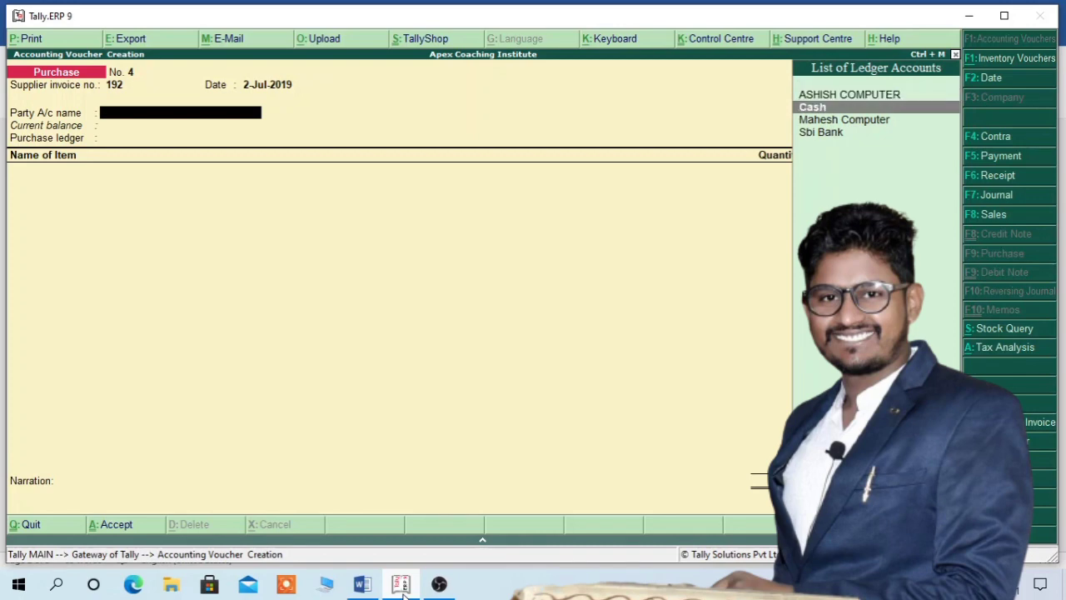
pyautogui.press('Return')
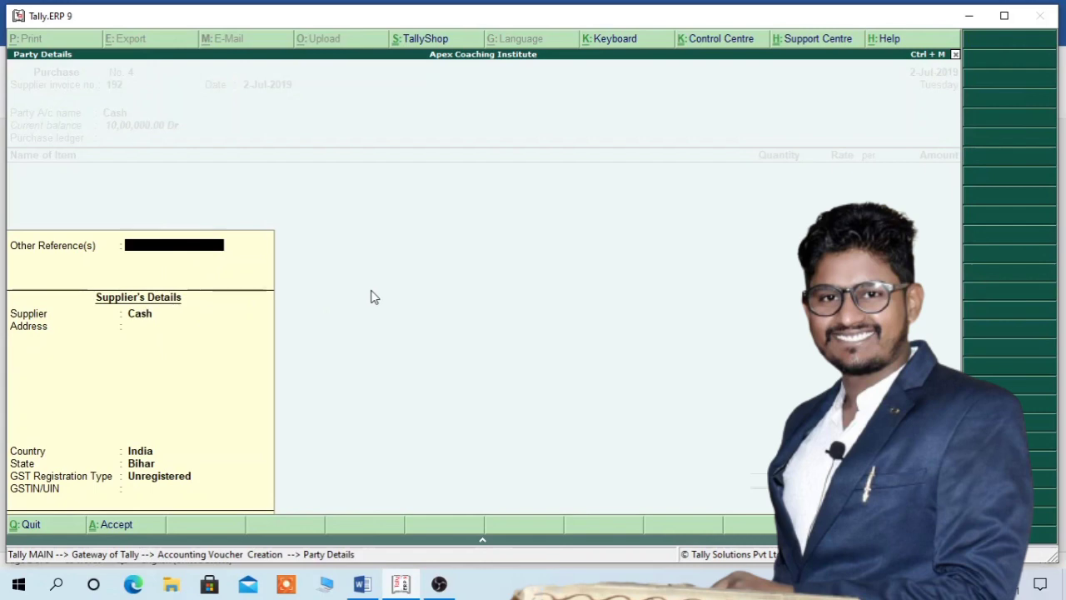
pyautogui.press('Return')
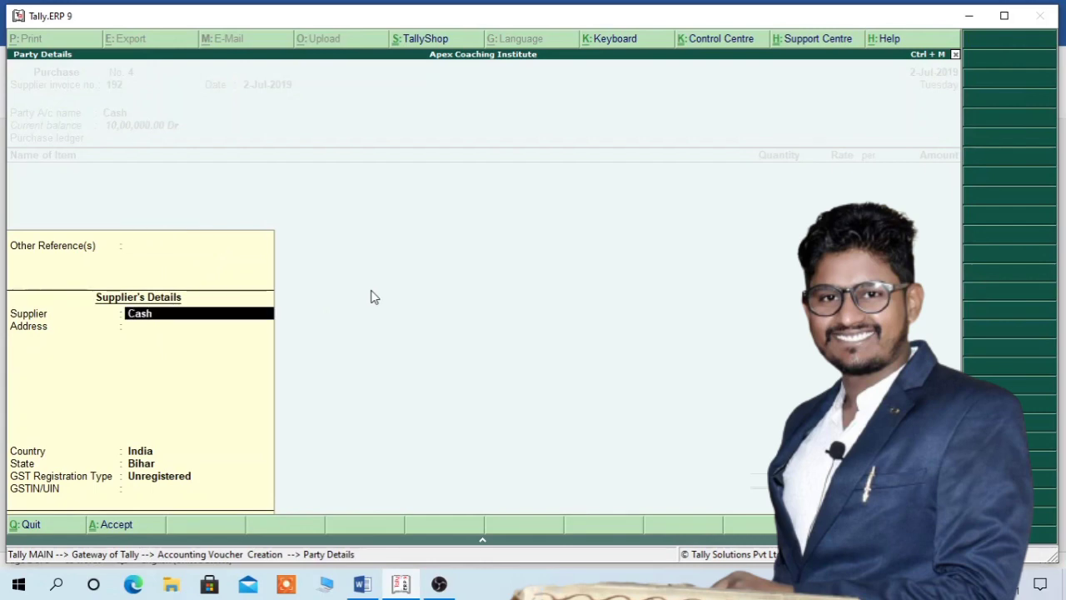
pyautogui.write('S')
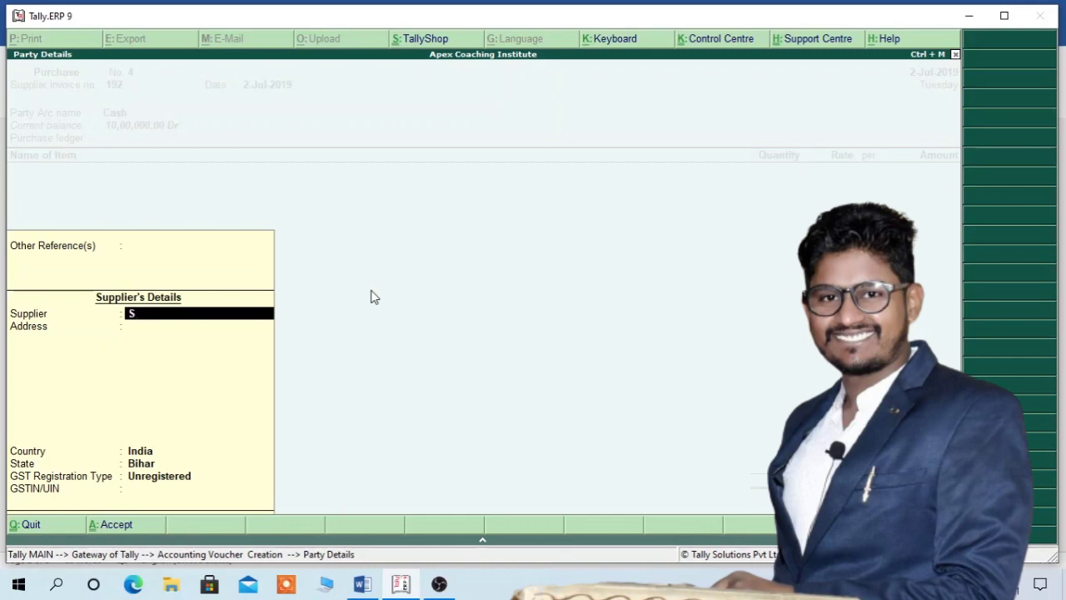
pyautogui.write('unshine')
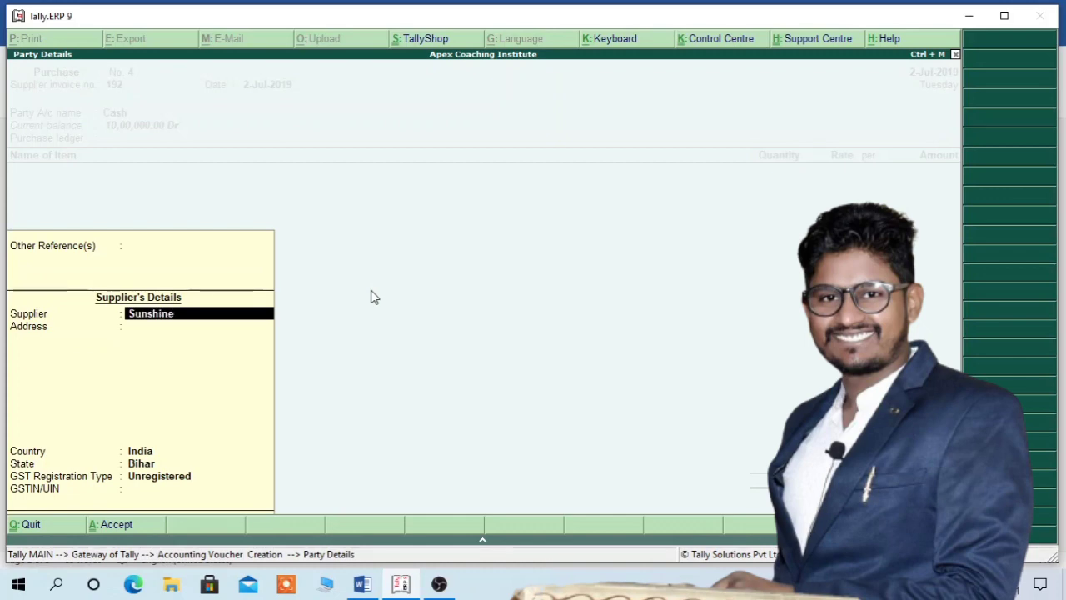
pyautogui.write('b')
pyautogui.press('BackSpace')
pyautogui.write('Computer')
pyautogui.press('Return')
# - Fill in address Main Road Chapra, state Bihar, Regular GST registration and the supplier's GSTIN
pyautogui.write('Ma')
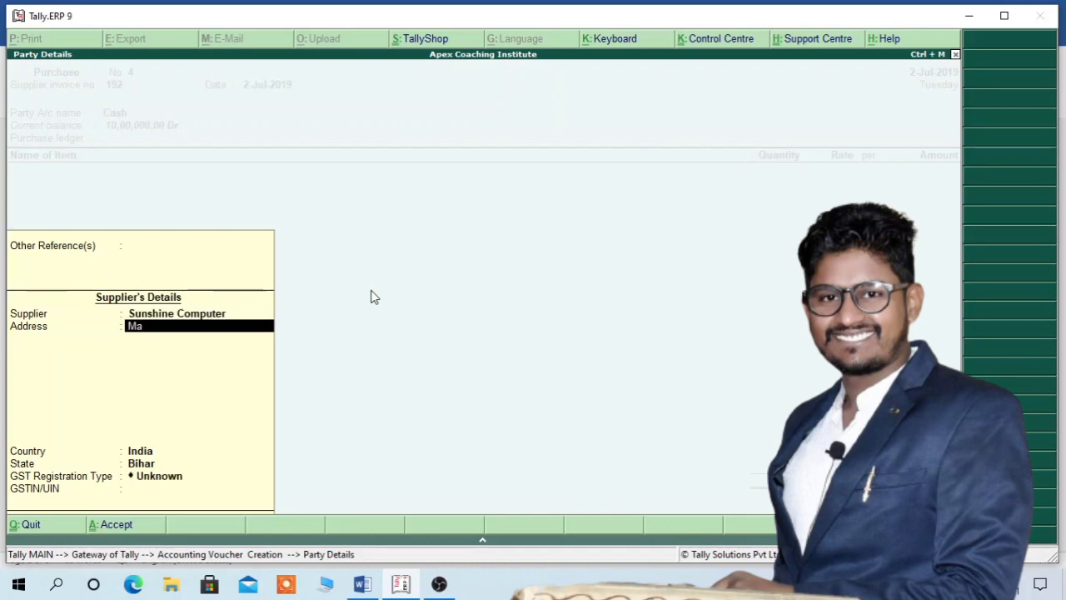
pyautogui.write('in Road Chapra')
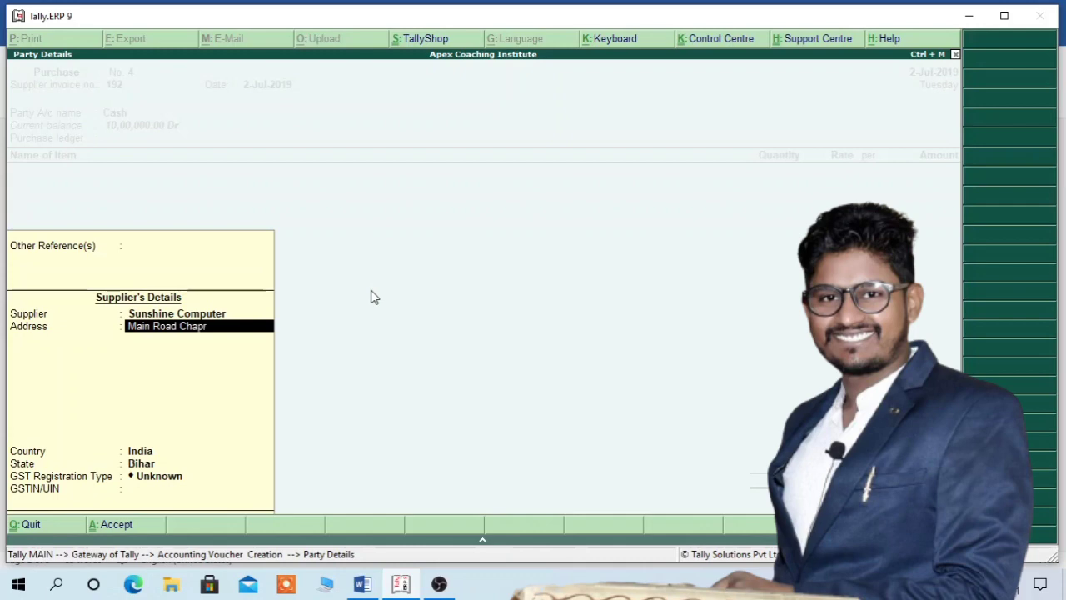
pyautogui.press('Return')
pyautogui.press('Return')
pyautogui.press('Return')
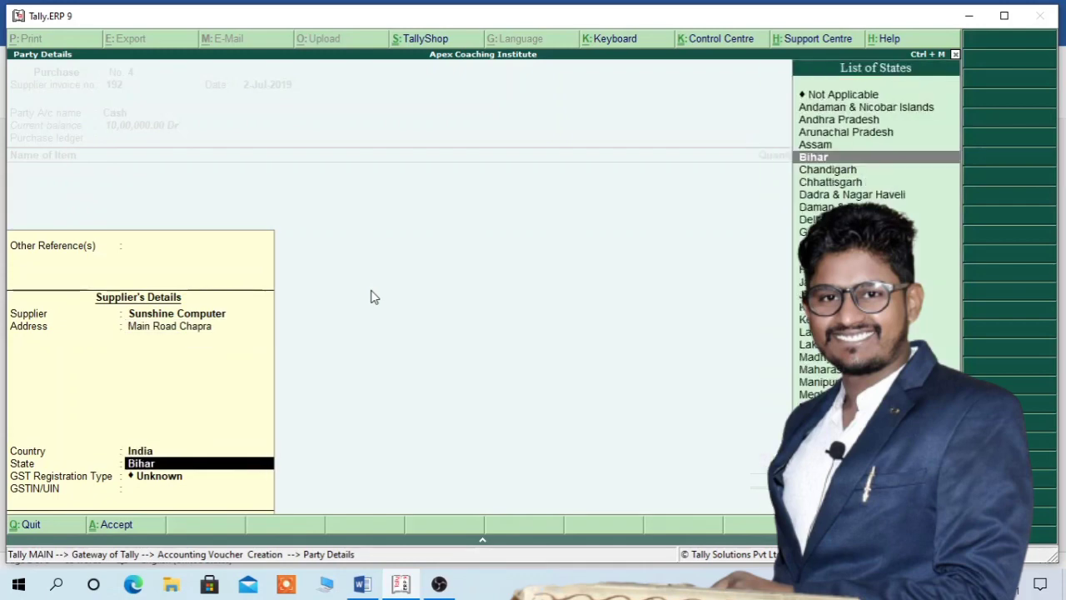
pyautogui.press('Return')
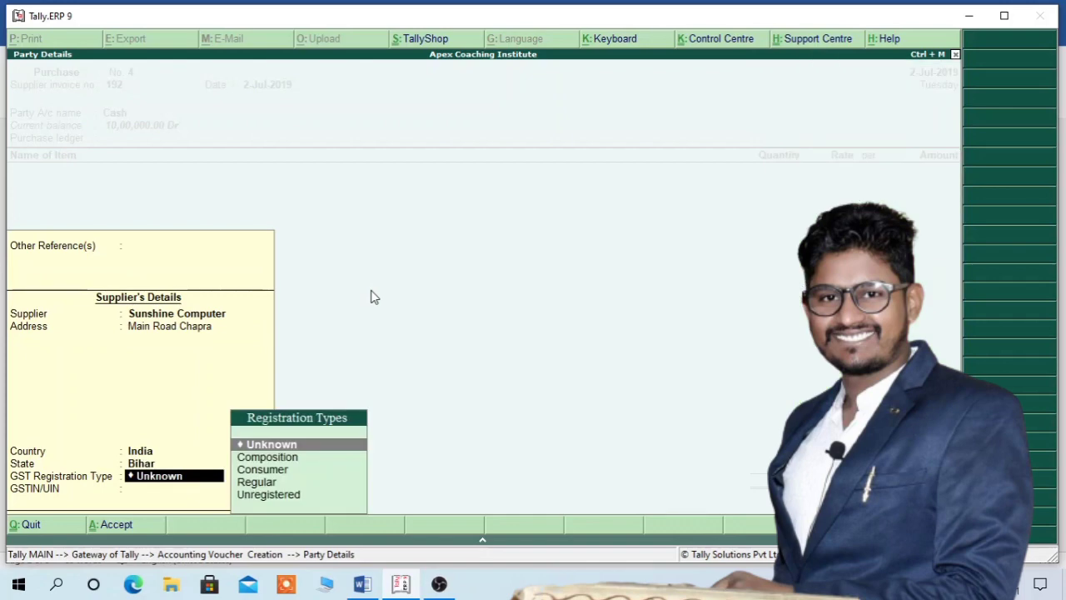
pyautogui.press('Down')
pyautogui.press('Down')
pyautogui.press('Down')
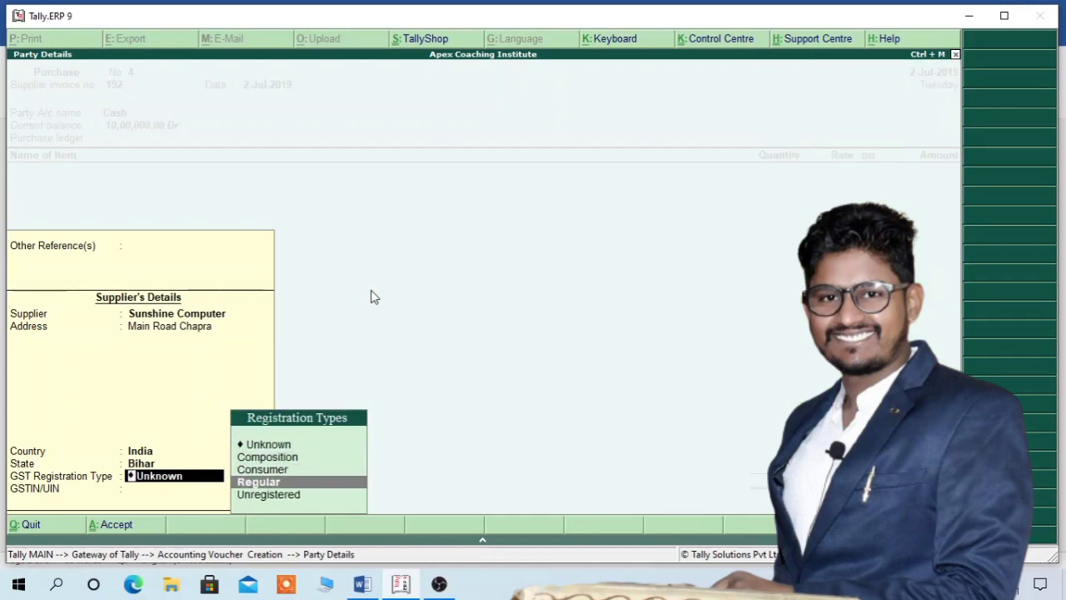
pyautogui.press('Return')
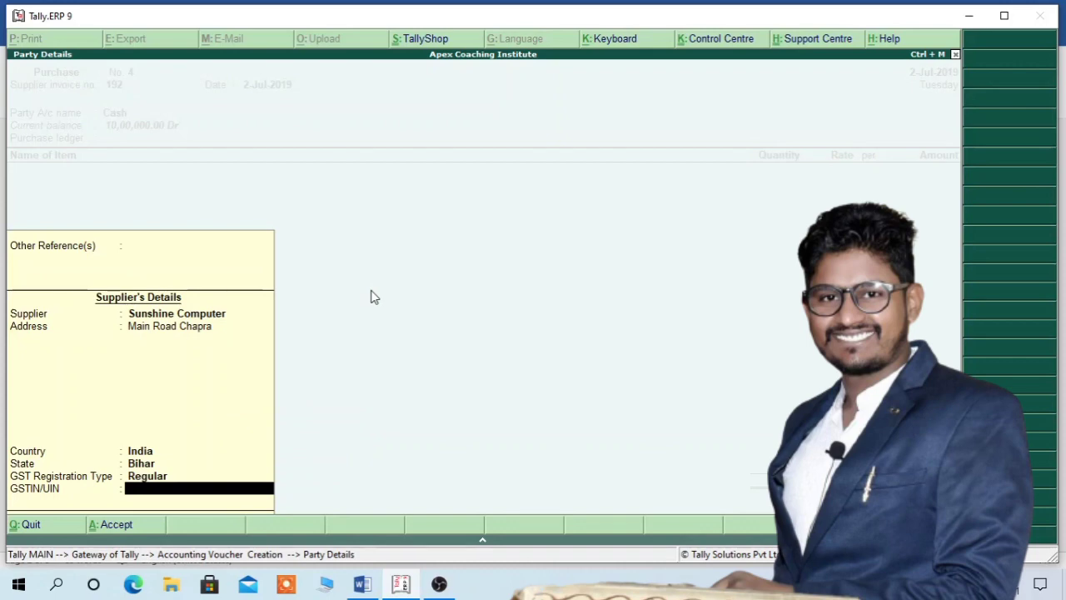
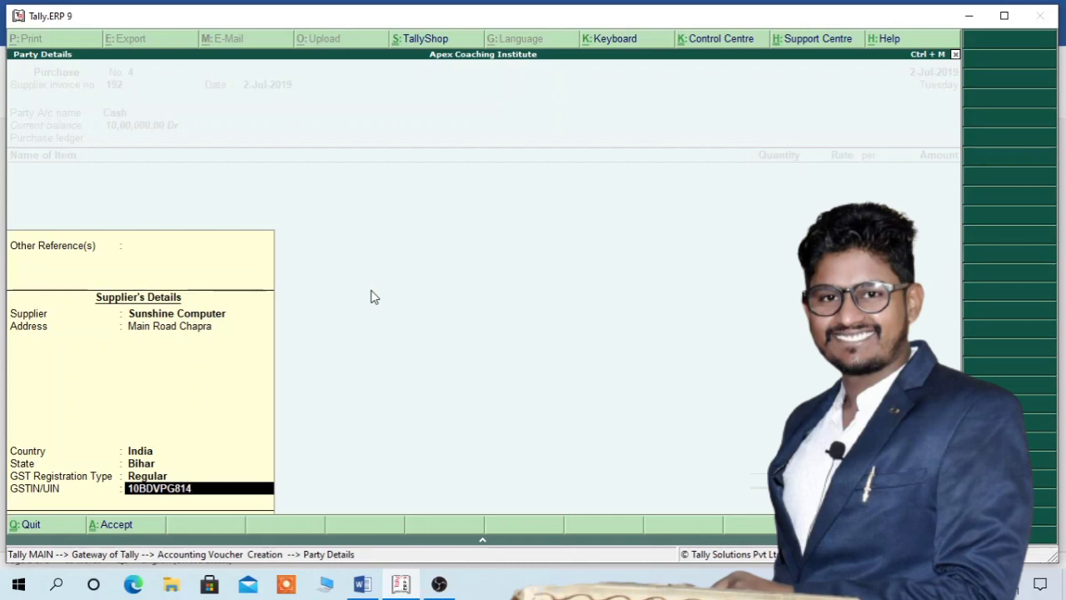
pyautogui.press('Return')
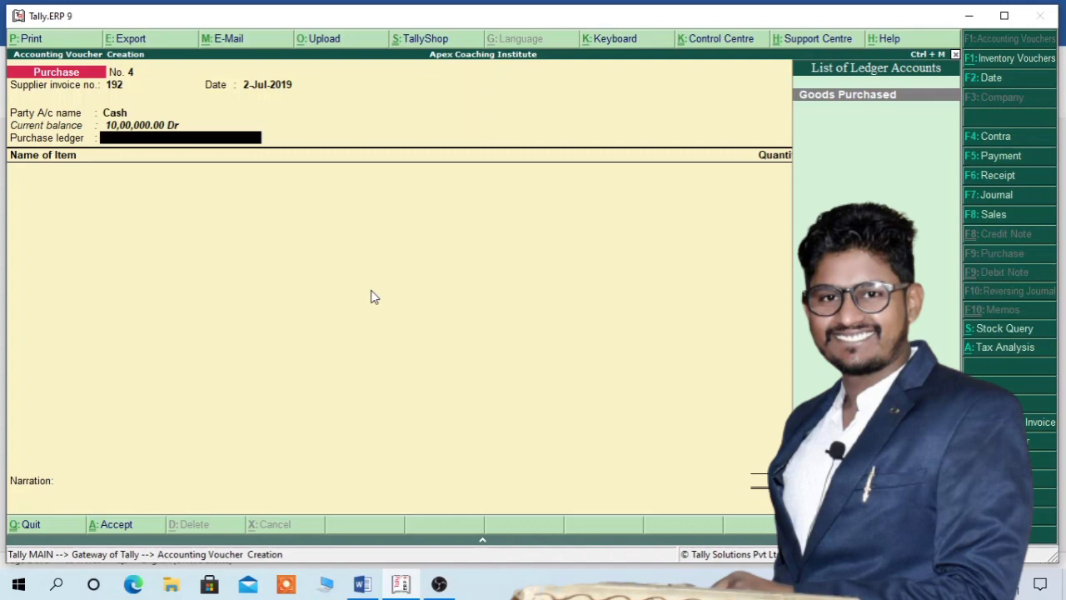
# - Accept Goods Purchased as the purchase ledger and begin creating a new stock item with Alt+C
pyautogui.press('Return')
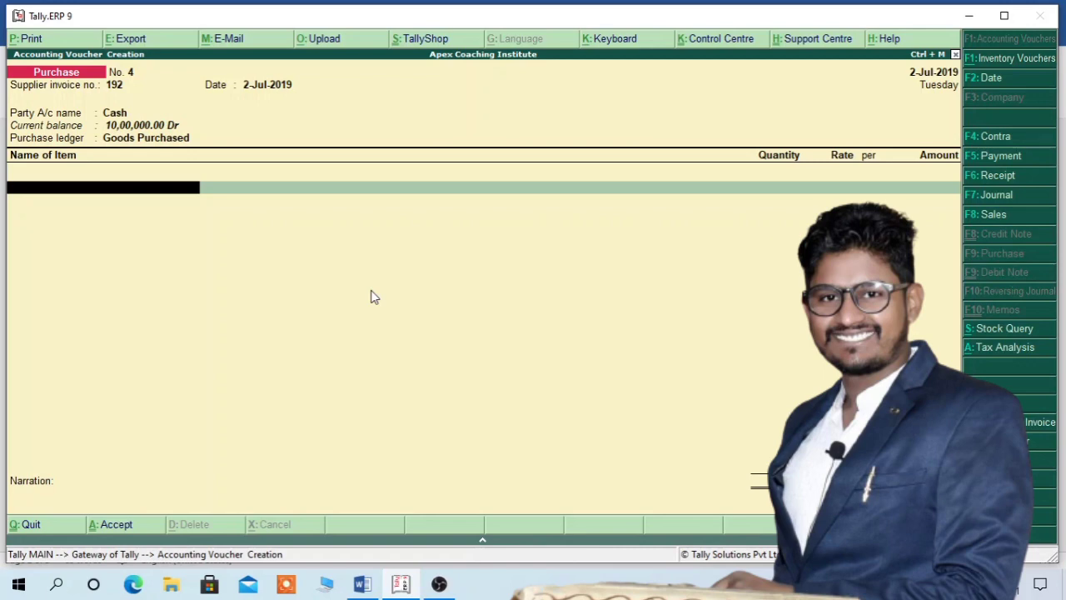
pyautogui.hotkey('alt', 'c')
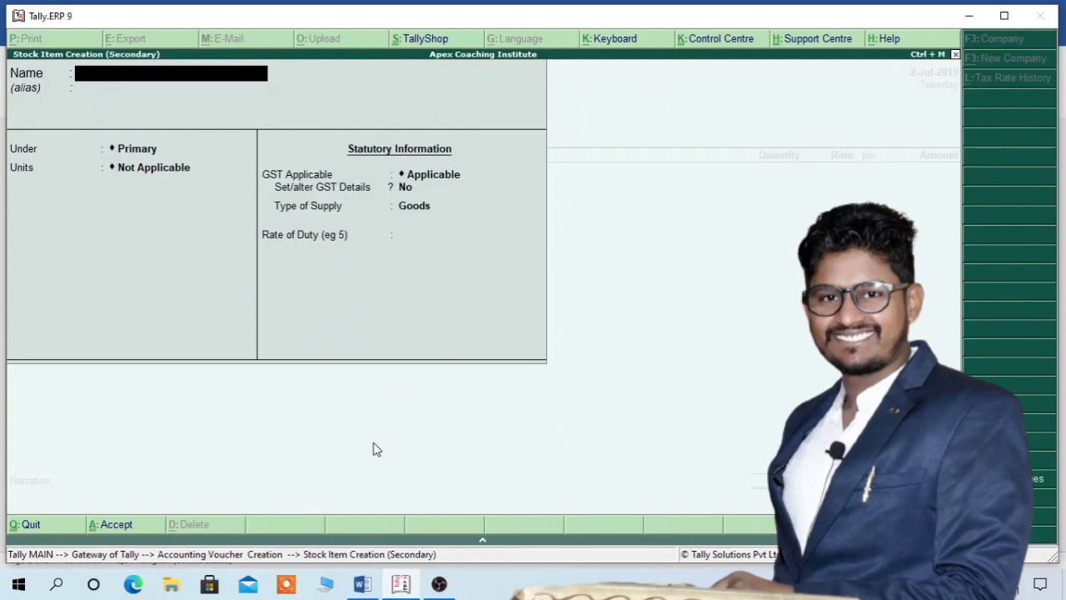
pyautogui.moveTo(366, 578)
pyautogui.click(429, 533)
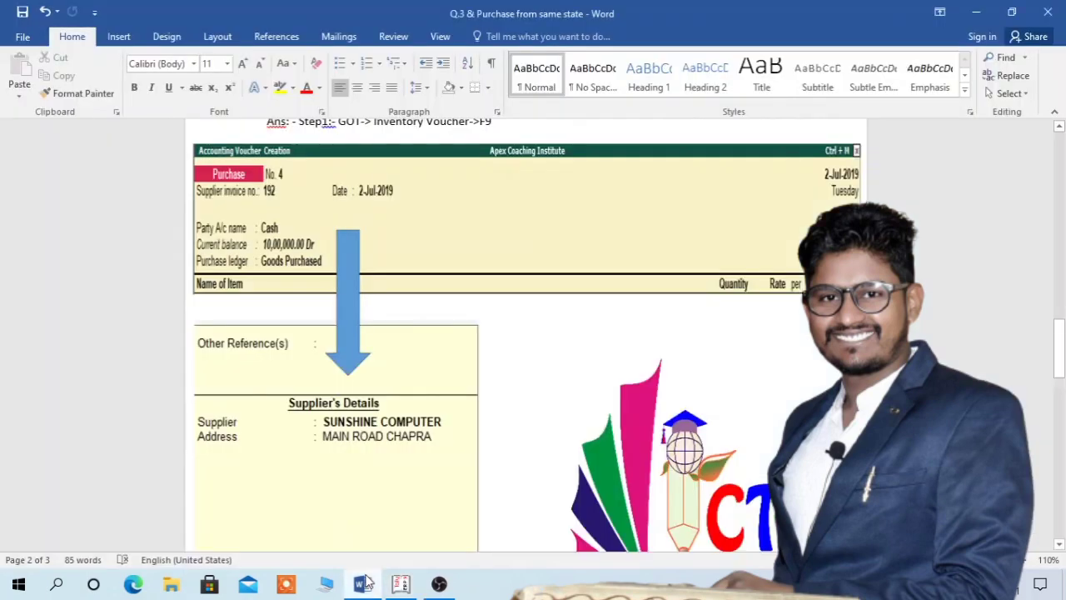
pyautogui.moveTo(1058, 333); pyautogui.dragTo(1060, 432)
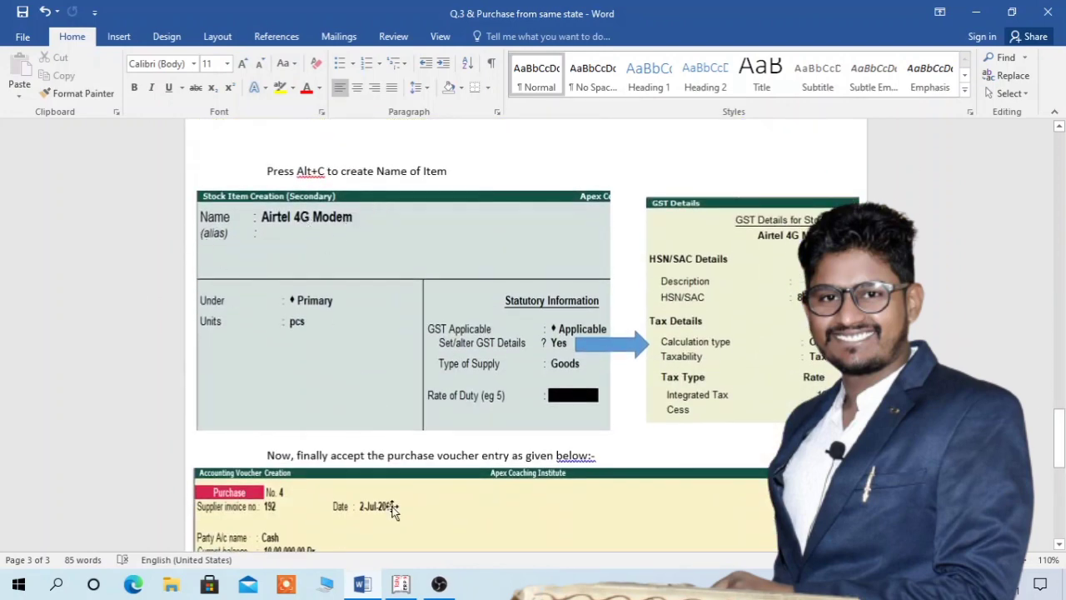
pyautogui.click(402, 584)
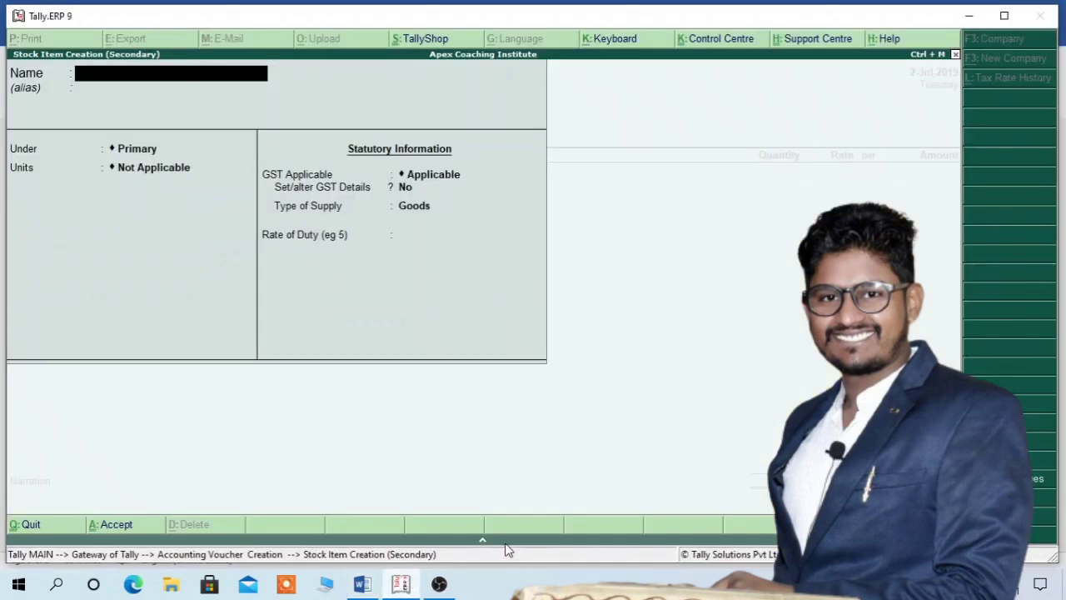
# - Name the stock item Airtel 4g Modem under Primary, in pcs, with GST details enabled
pyautogui.write('Airtel 4g Modem')
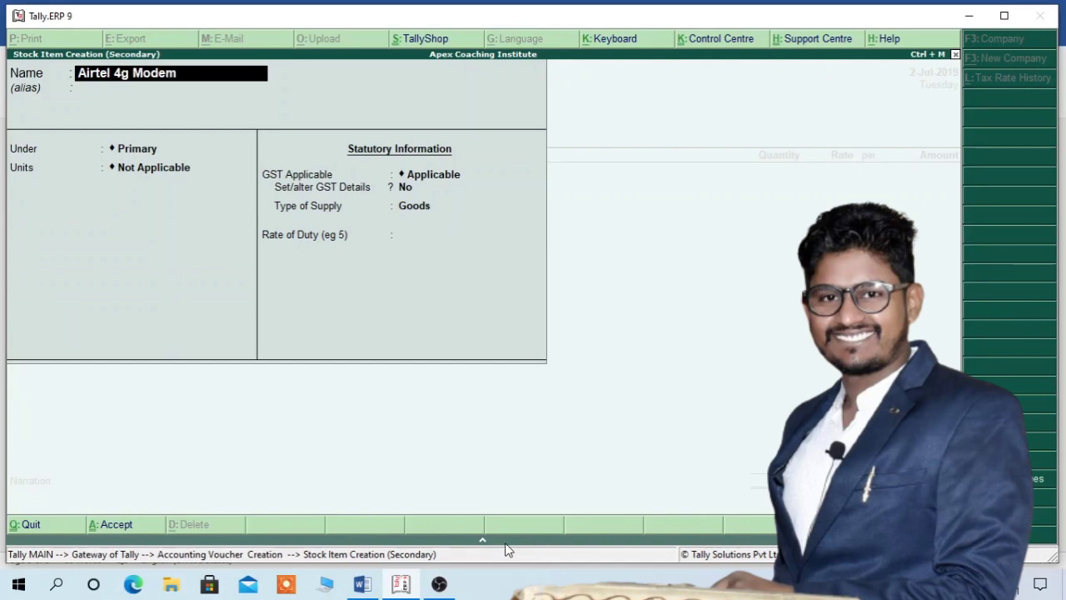
pyautogui.press('Return')
pyautogui.press('Return')
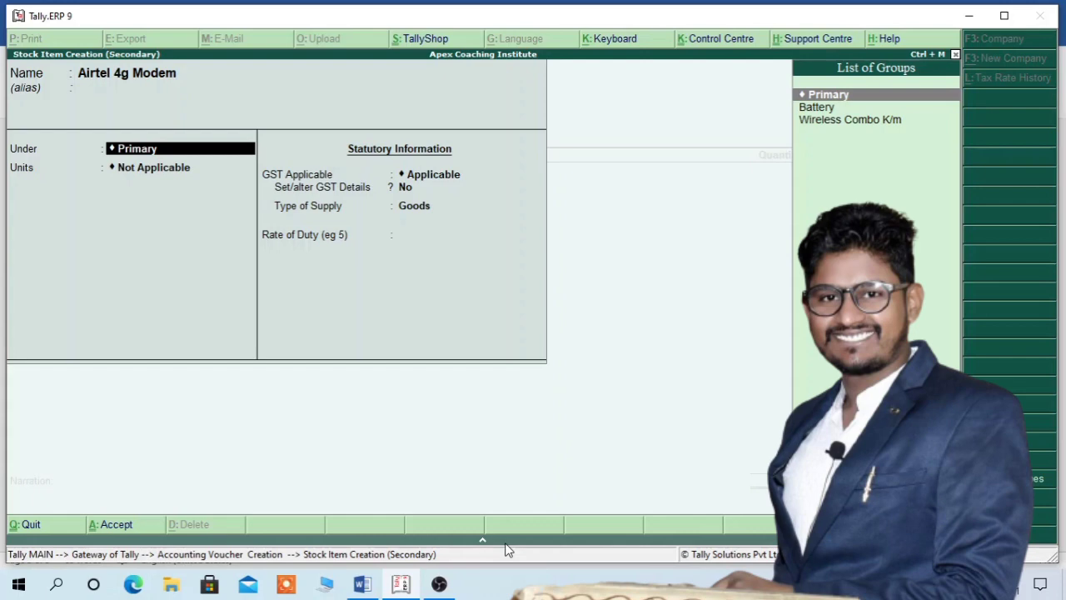
pyautogui.press('Return')
pyautogui.press('Down')
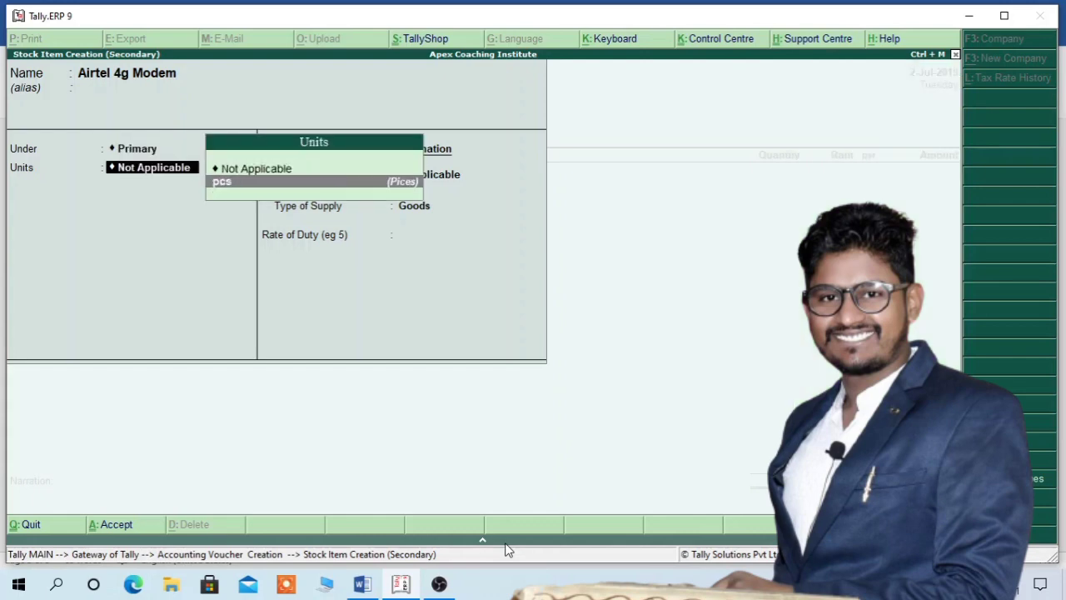
pyautogui.press('Return')
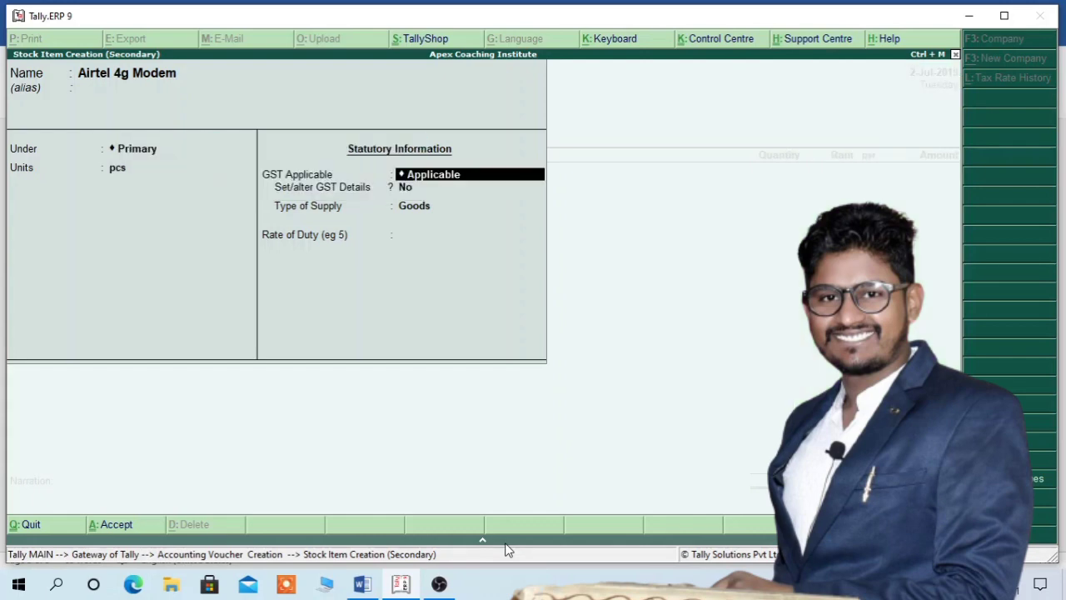
pyautogui.press('Return')
pyautogui.write('y')
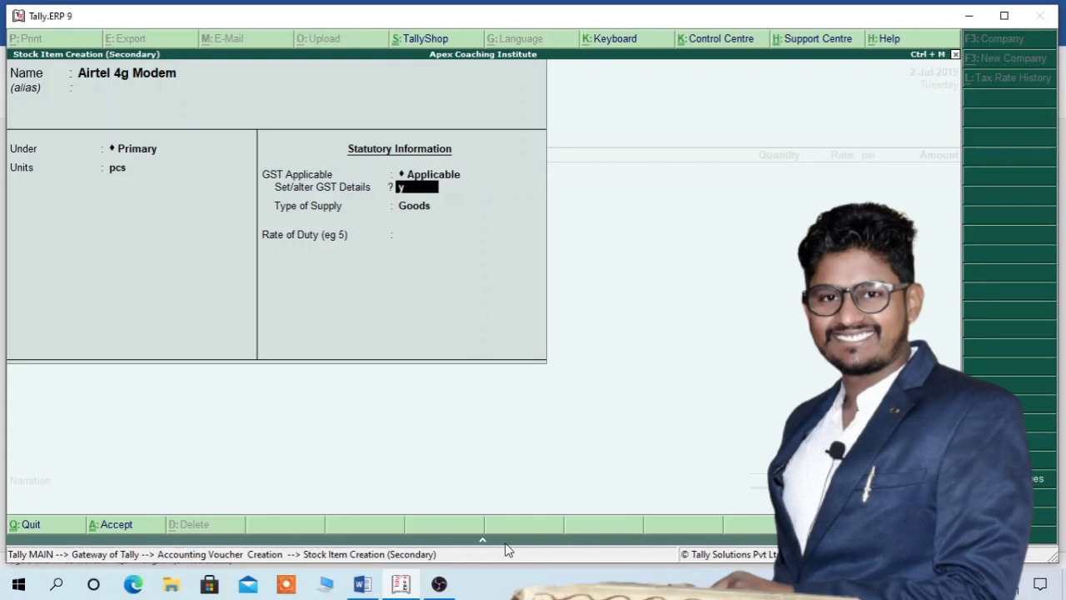
pyautogui.press('Return')
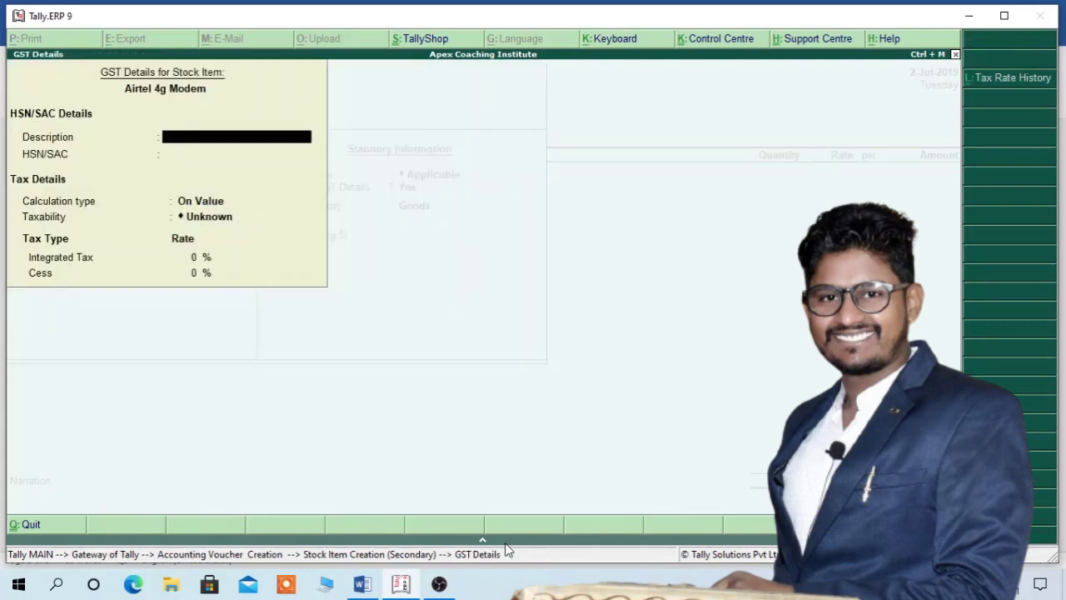
# - Give the modem HSN/SAC 8471, On Value, Taxable, 18% integrated tax and Goods supply type
pyautogui.press('Return')
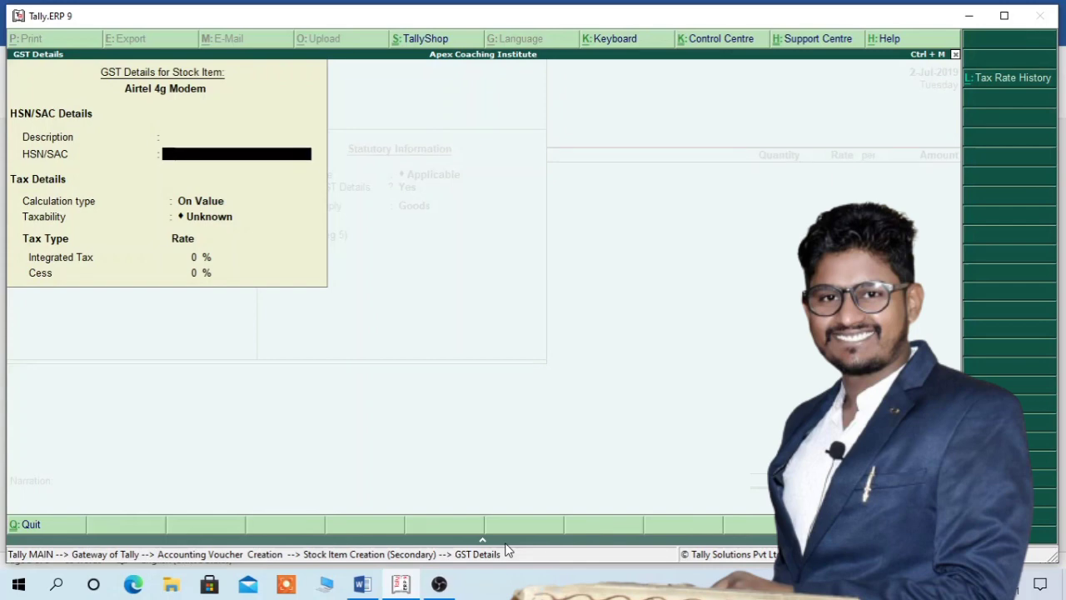
pyautogui.write('8471')
pyautogui.press('Return')
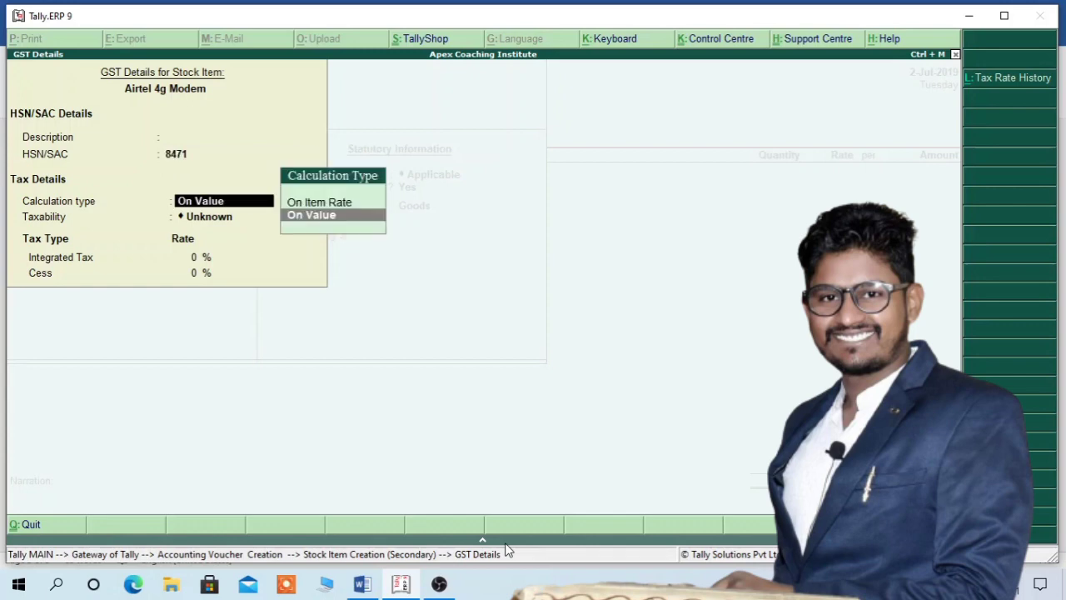
pyautogui.press('Return')
pyautogui.press('Down')
pyautogui.press('Down')
pyautogui.press('Down')
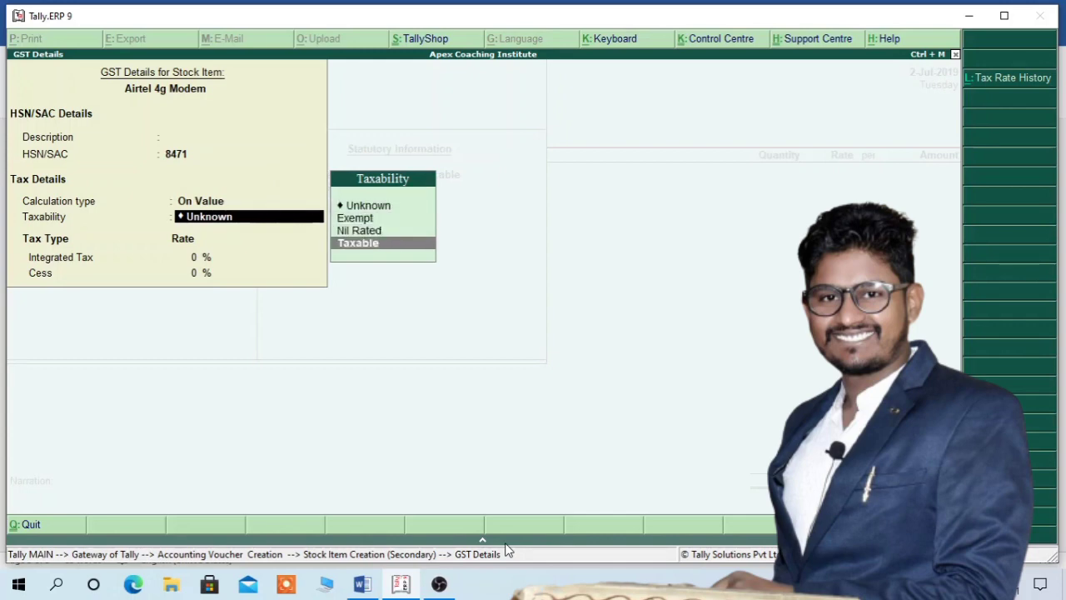
pyautogui.press('Return')
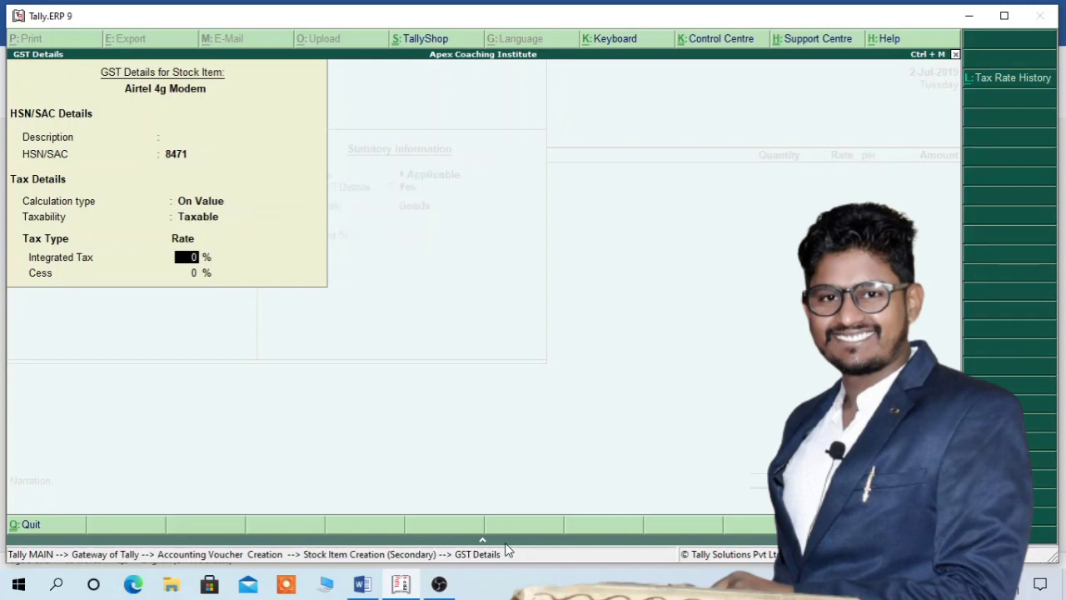
pyautogui.write('18')
pyautogui.press('Return')
pyautogui.press('Return')
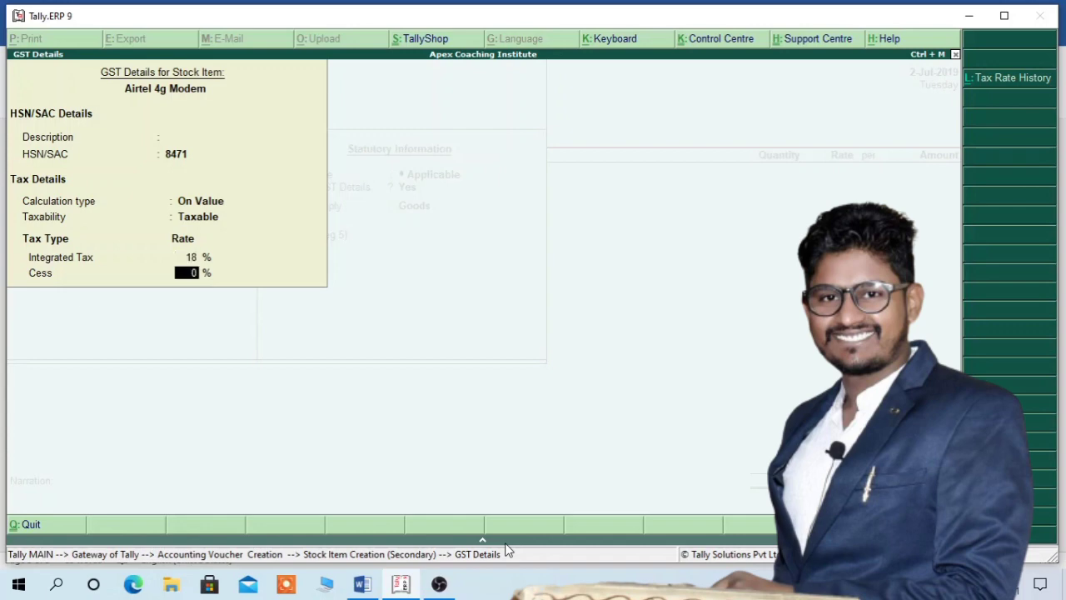
pyautogui.press('Return')
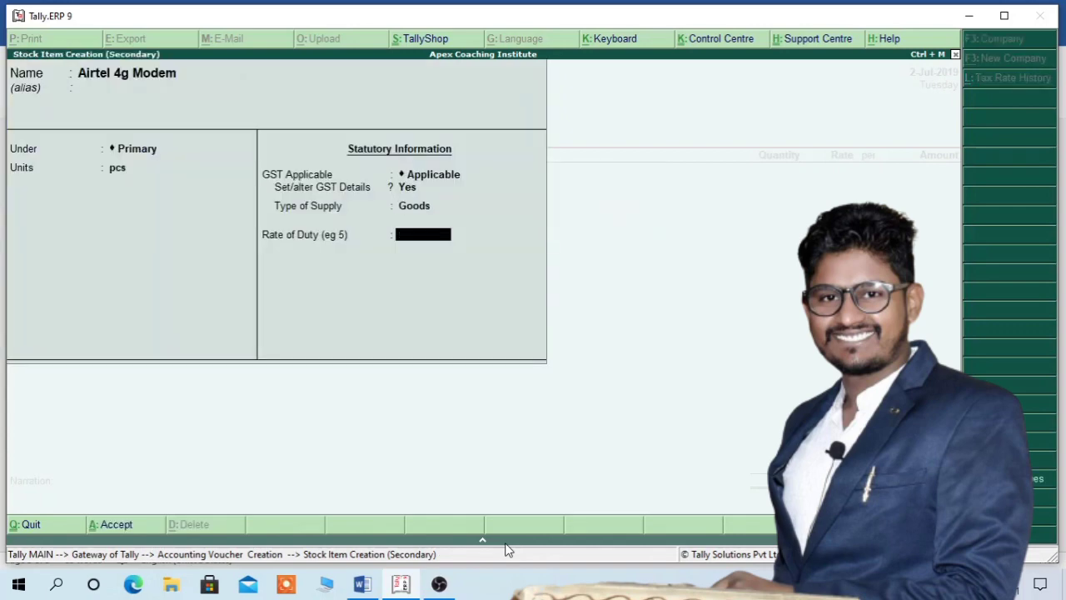
# - Save the modem item and enter it with description 100010 and quantity 5 pcs
pyautogui.press('Return')
pyautogui.press('Return')
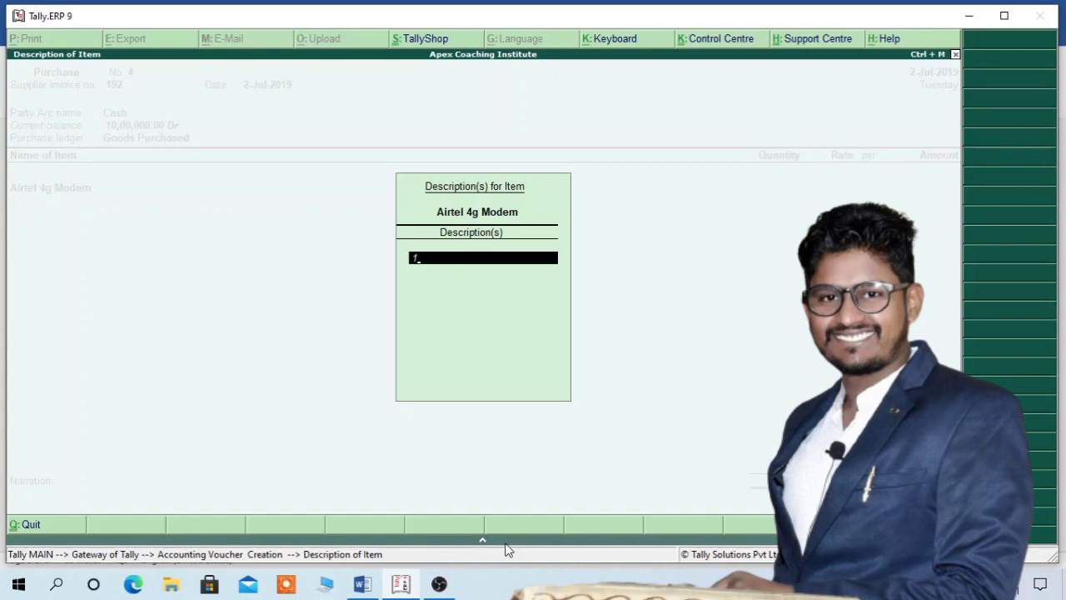
pyautogui.write('100010')
pyautogui.press('Return')
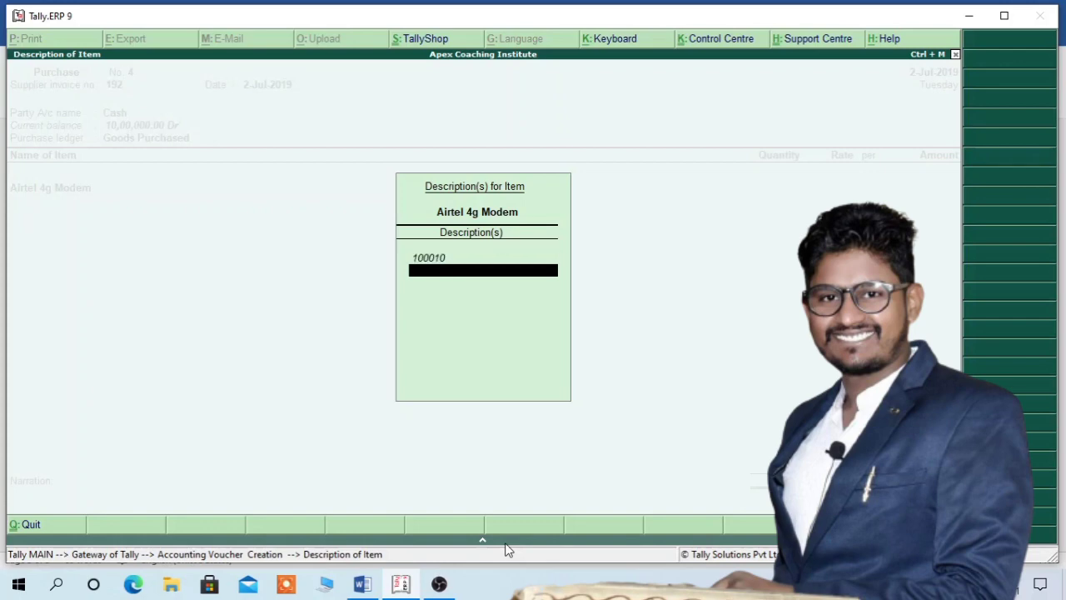
pyautogui.press('Return')
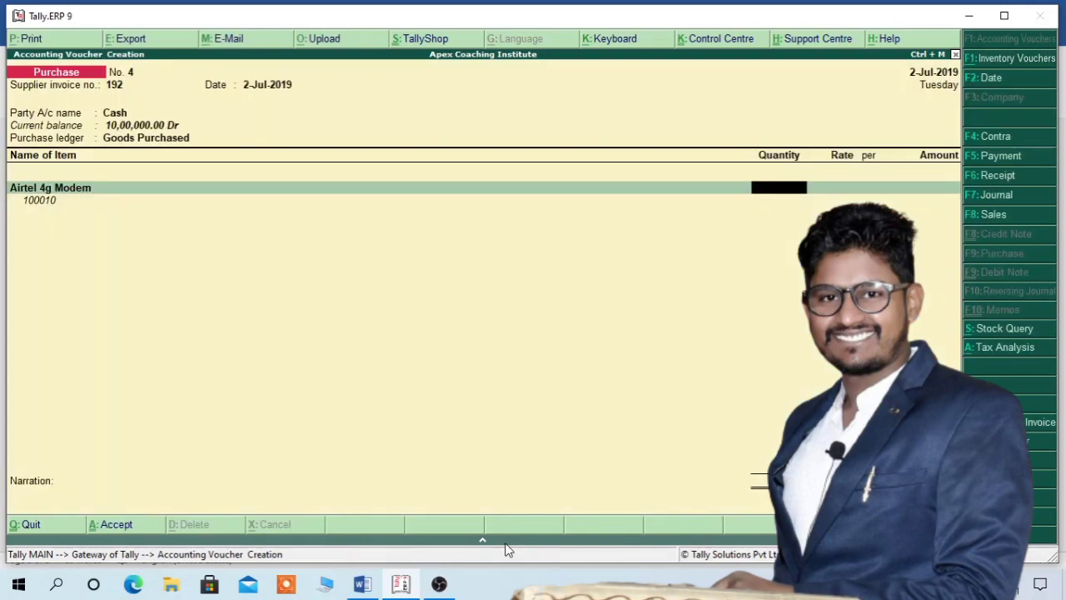
pyautogui.write('5')
pyautogui.press('Return')
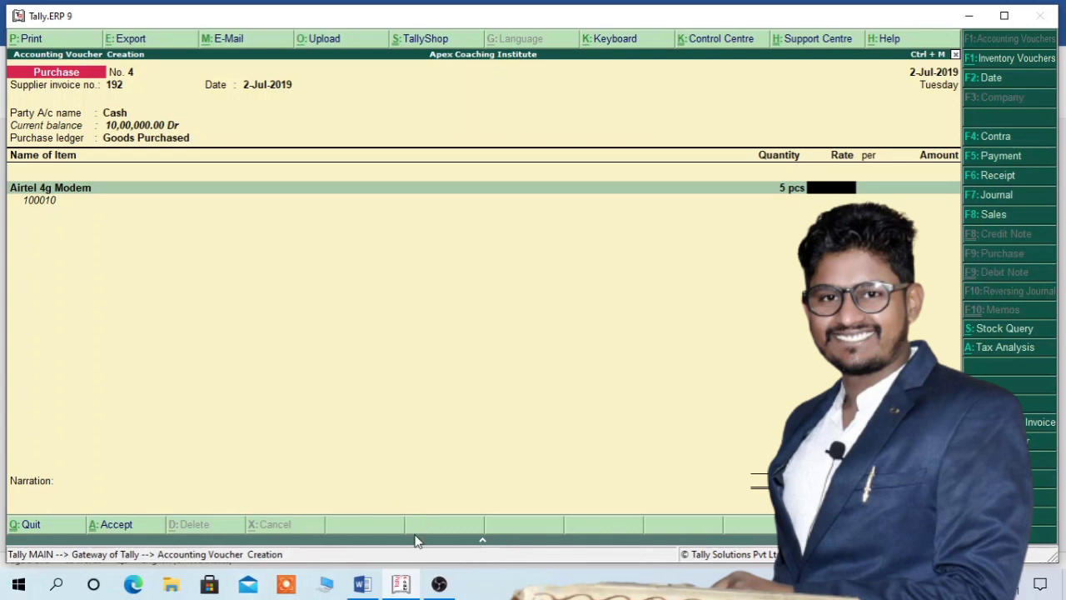
# - Look up the Airtel 4G modem's rate of 1694.91 in Word's Q4 invoice table
pyautogui.click(361, 584)
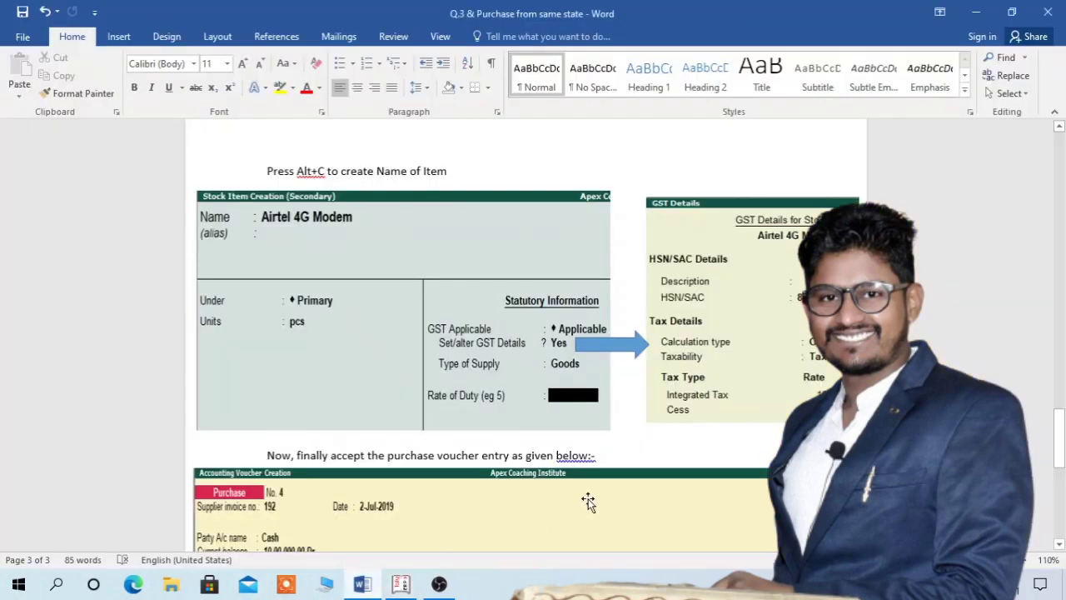
pyautogui.scroll(-5, 533, 333)
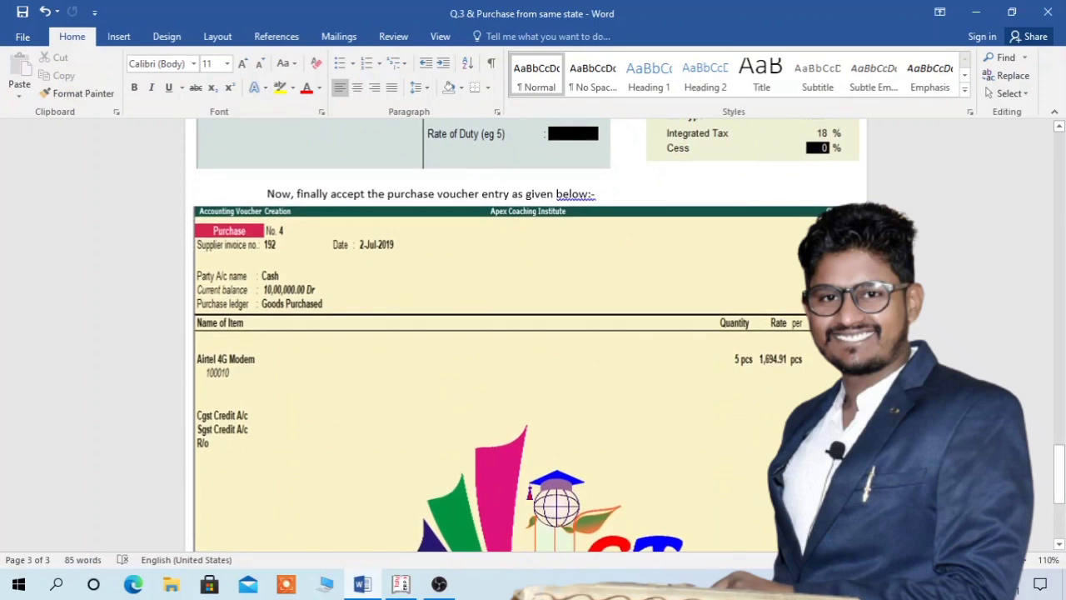
pyautogui.moveTo(1055, 463); pyautogui.dragTo(1064, 326)
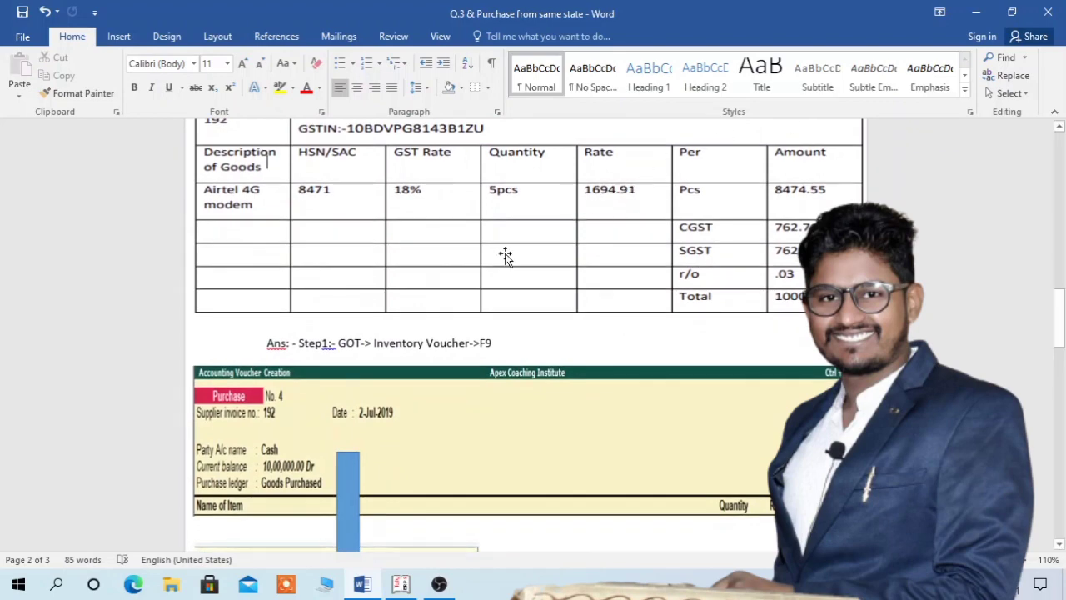
# - Back in Tally, enter the modem rate as 1,694.91 per pcs, giving 8,474.55
pyautogui.click(401, 585)
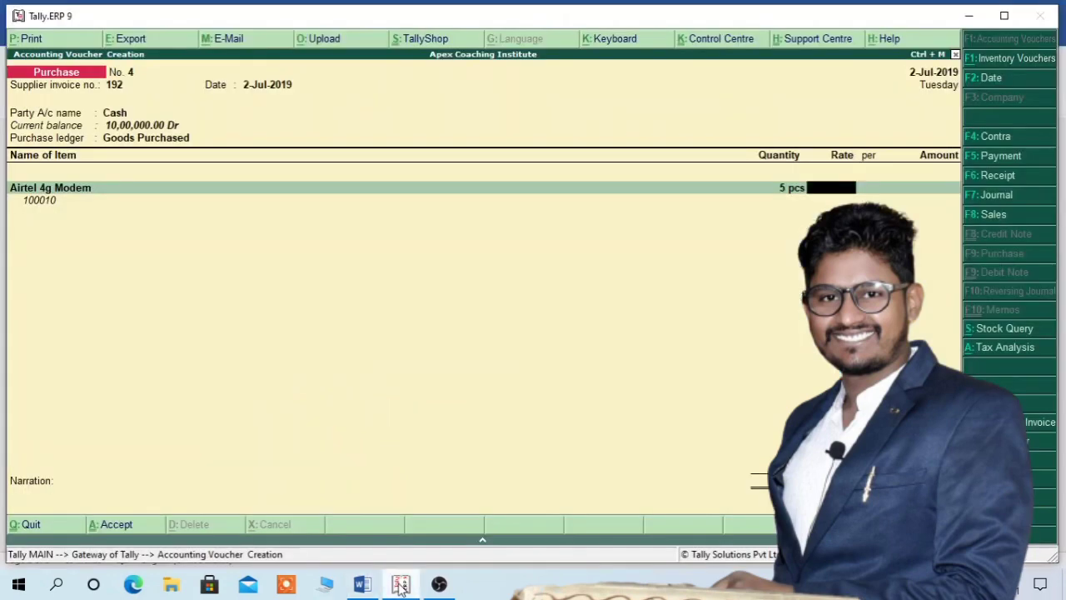
pyautogui.write('1694')
pyautogui.write('.91')
pyautogui.press('Return')
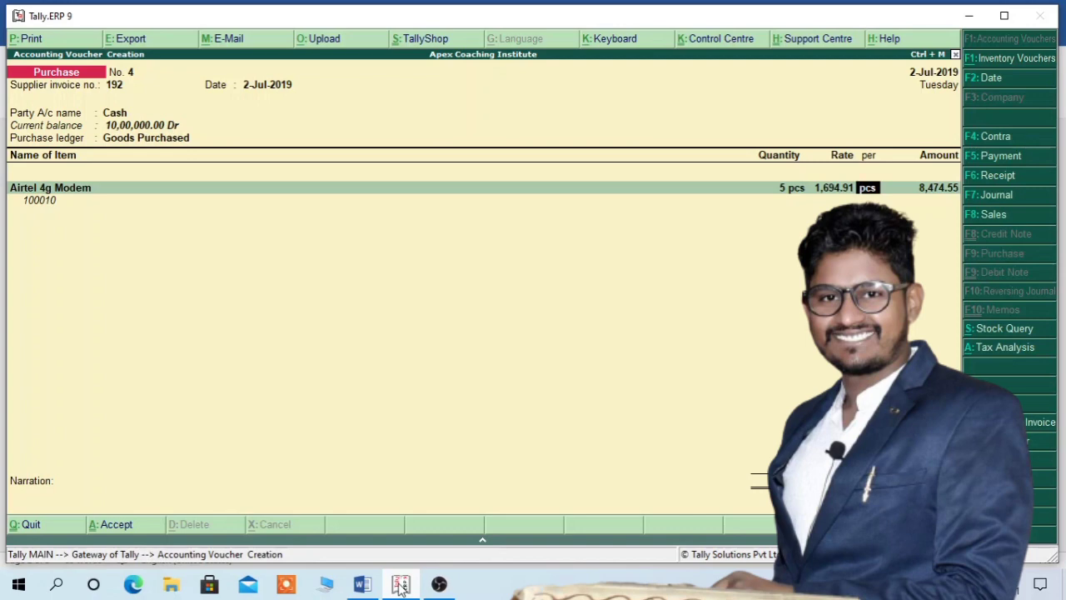
# - Finish the modem line at 8,474.55 and add a Cgst Credit A/c line of 762.71
pyautogui.press('Return')
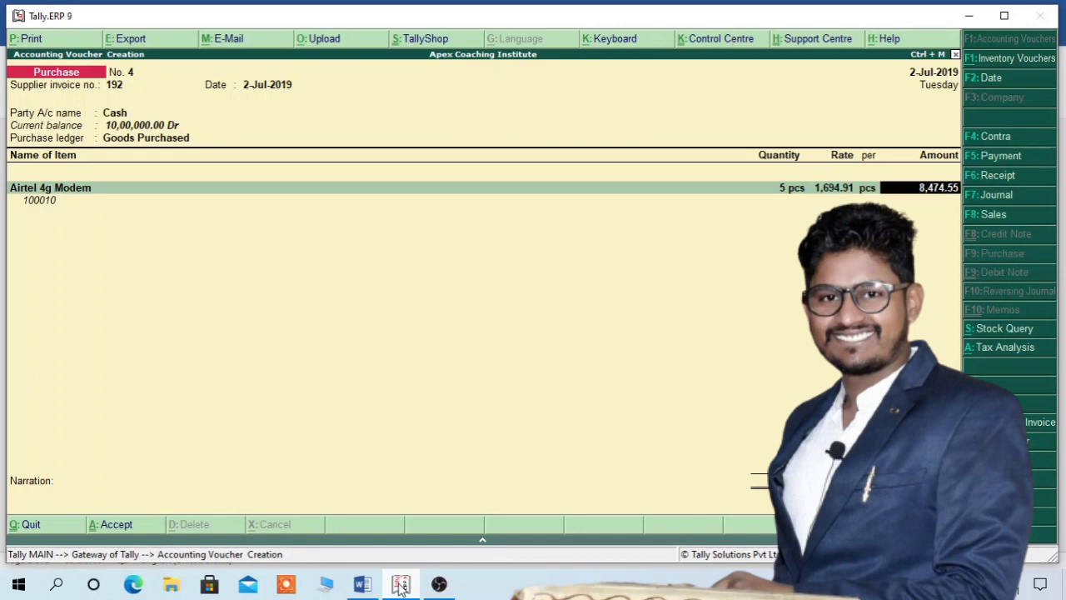
pyautogui.press('Return')
pyautogui.press('Return')
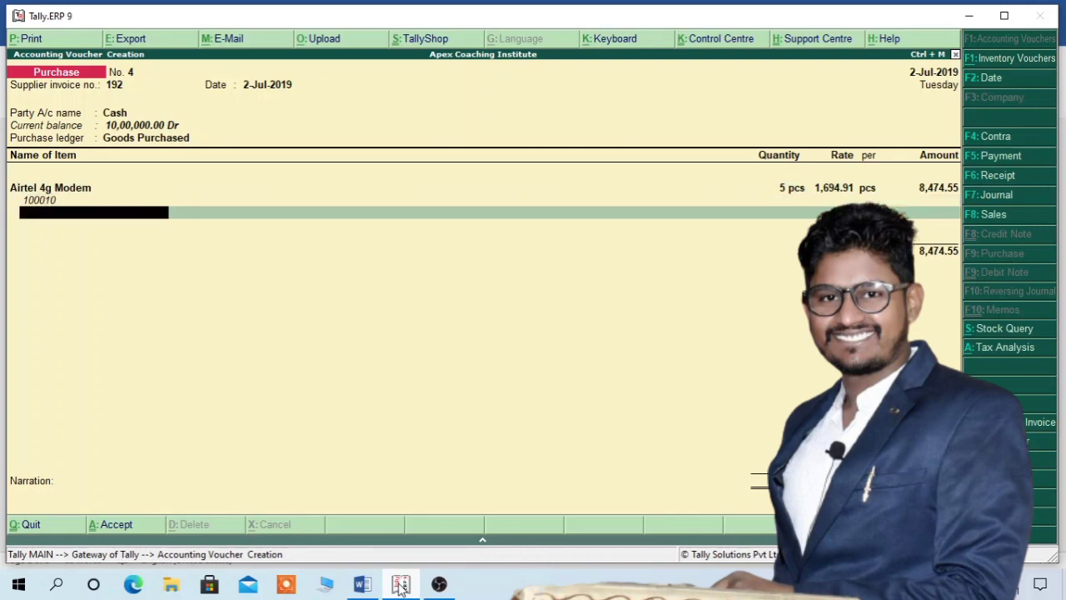
pyautogui.press('Return')
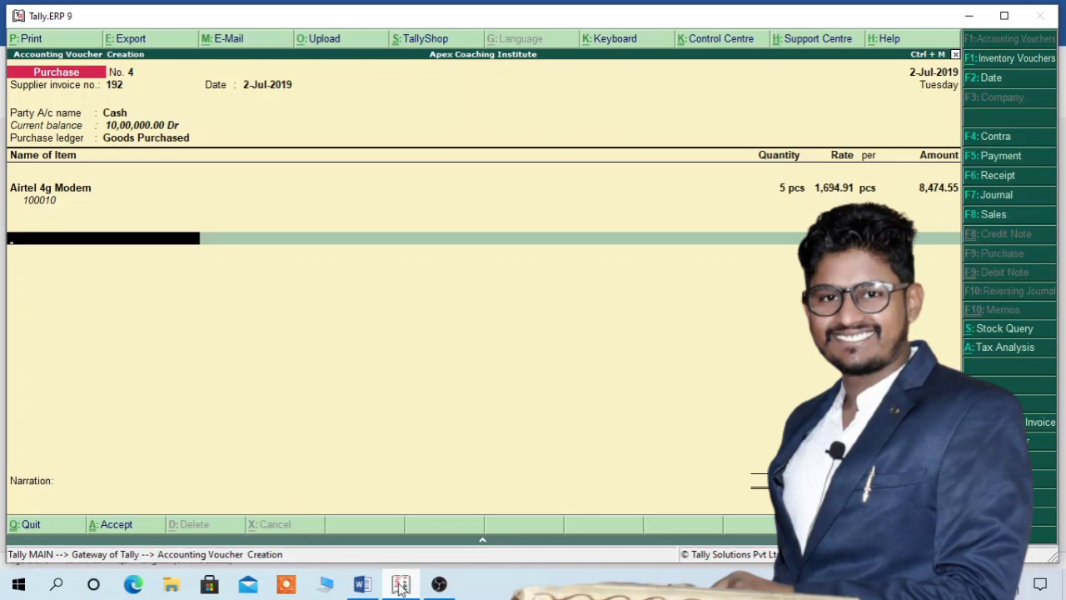
pyautogui.press('space')
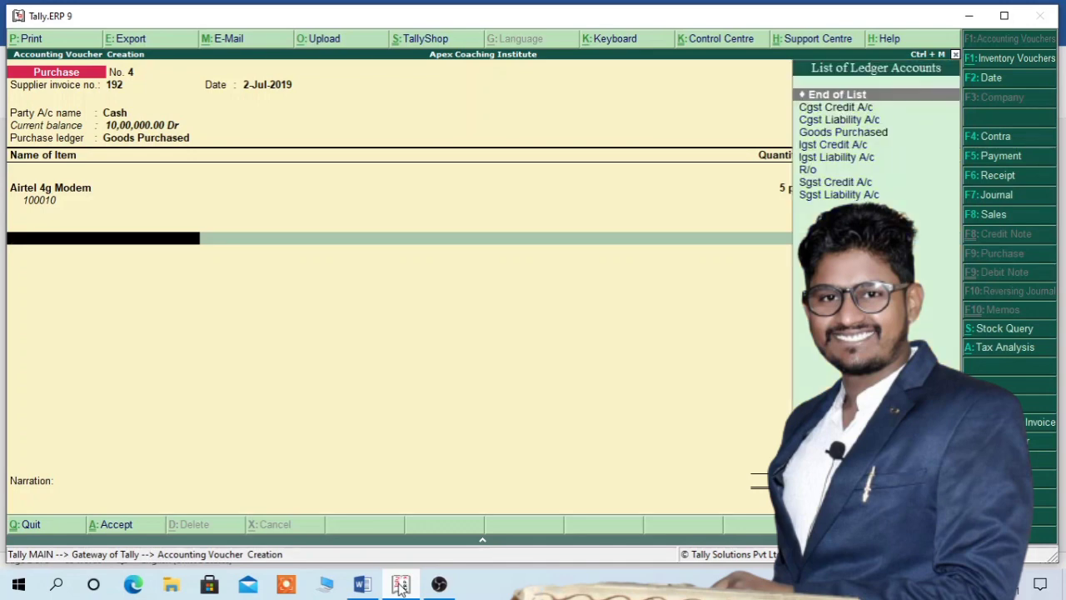
pyautogui.press('Down')
pyautogui.press('Down')
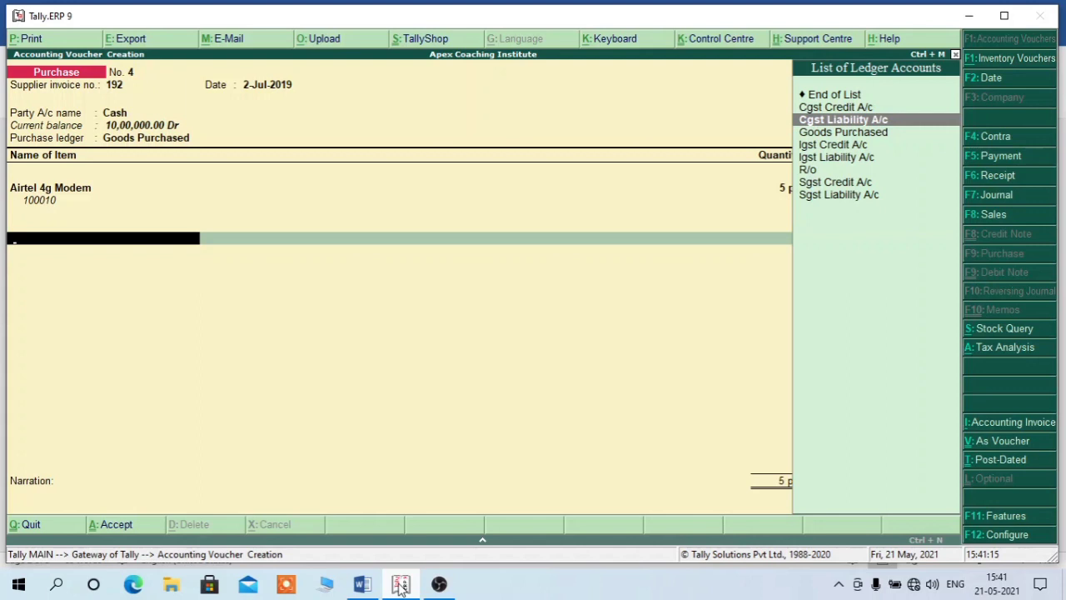
pyautogui.press('Up')
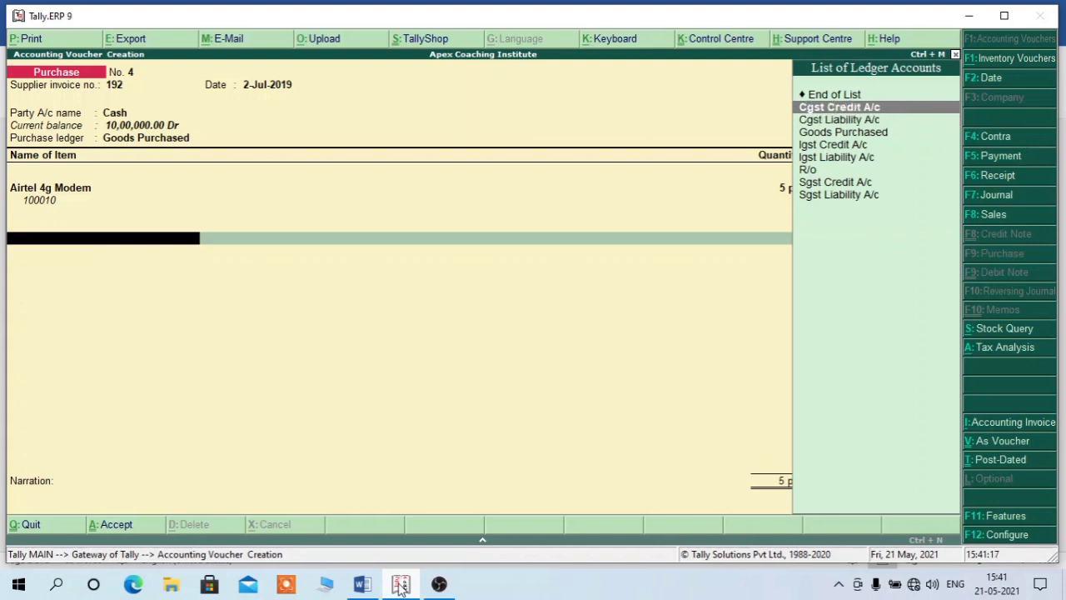
pyautogui.press('Return')
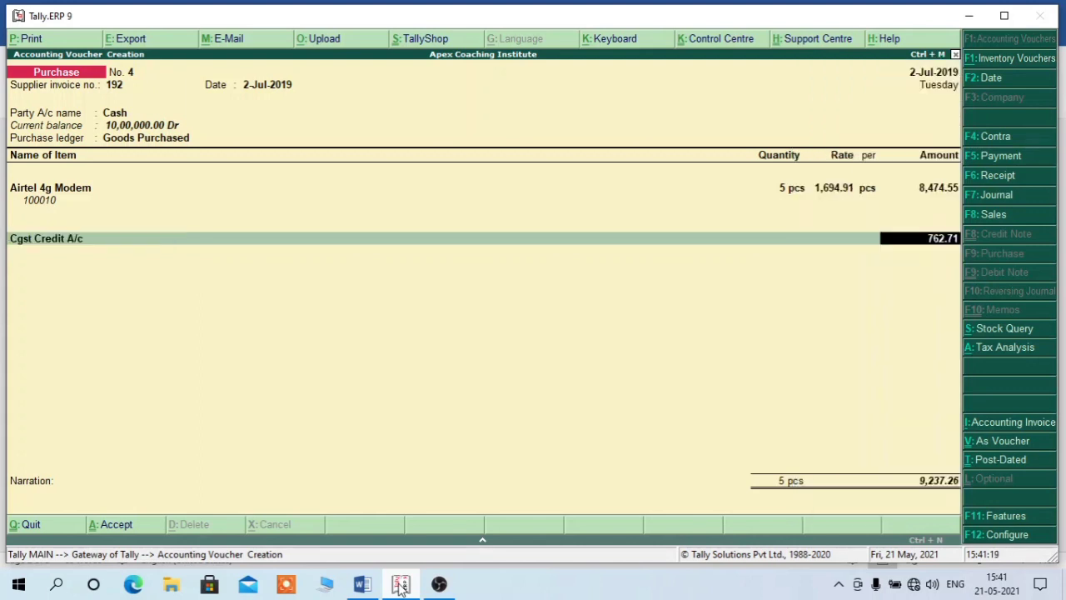
pyautogui.press('Return')
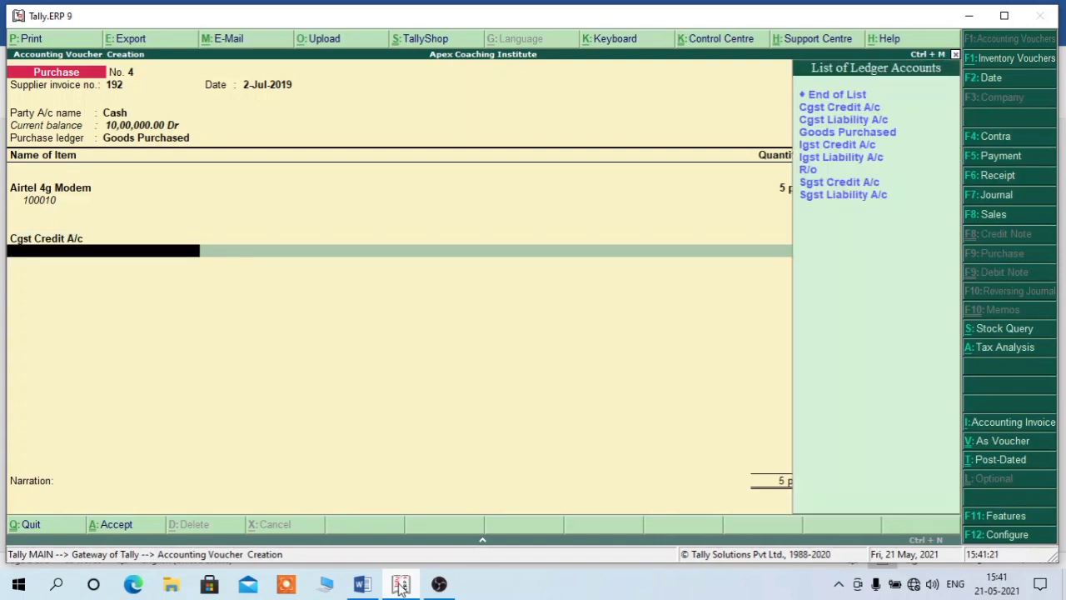
# - Add an Sgst Credit A/c line of 762.71, bringing the voucher total to 9,999.97
pyautogui.write('Sg')
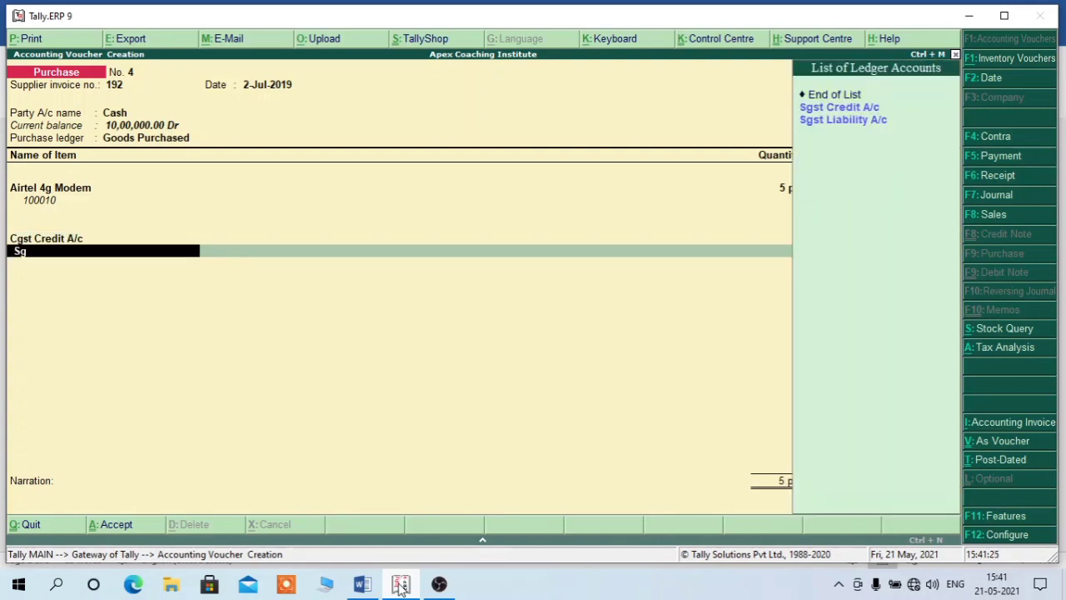
pyautogui.press('Down')
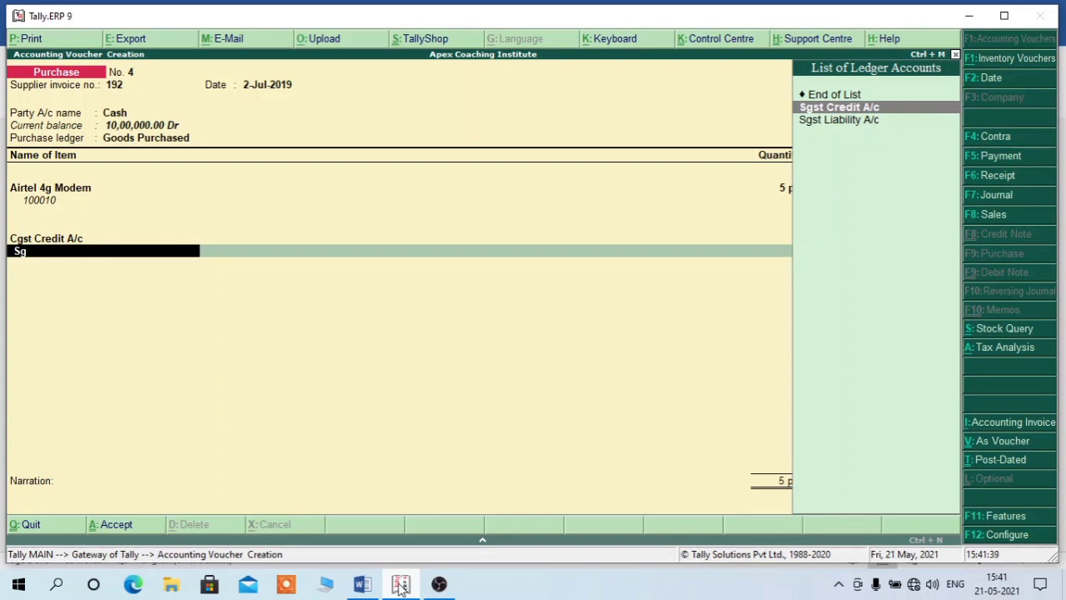
pyautogui.press('Return')
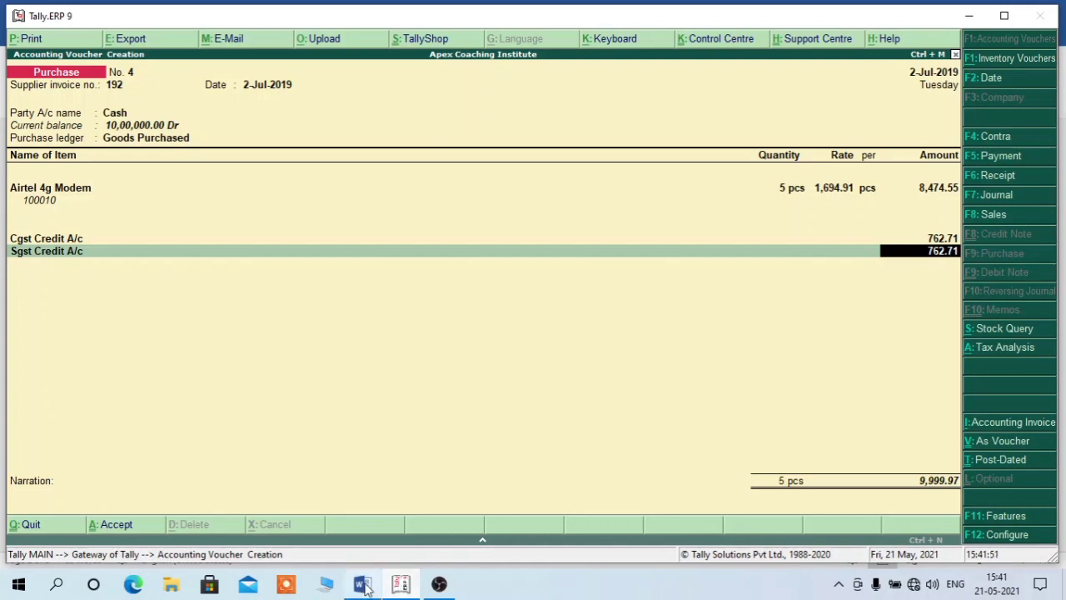
pyautogui.click(362, 584)
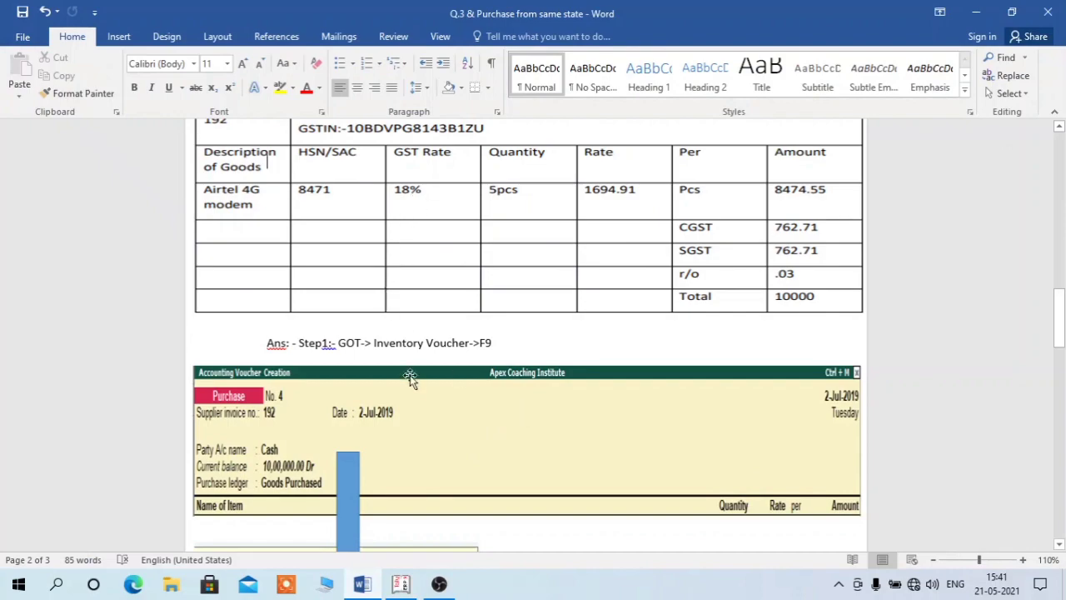
pyautogui.click(401, 583)
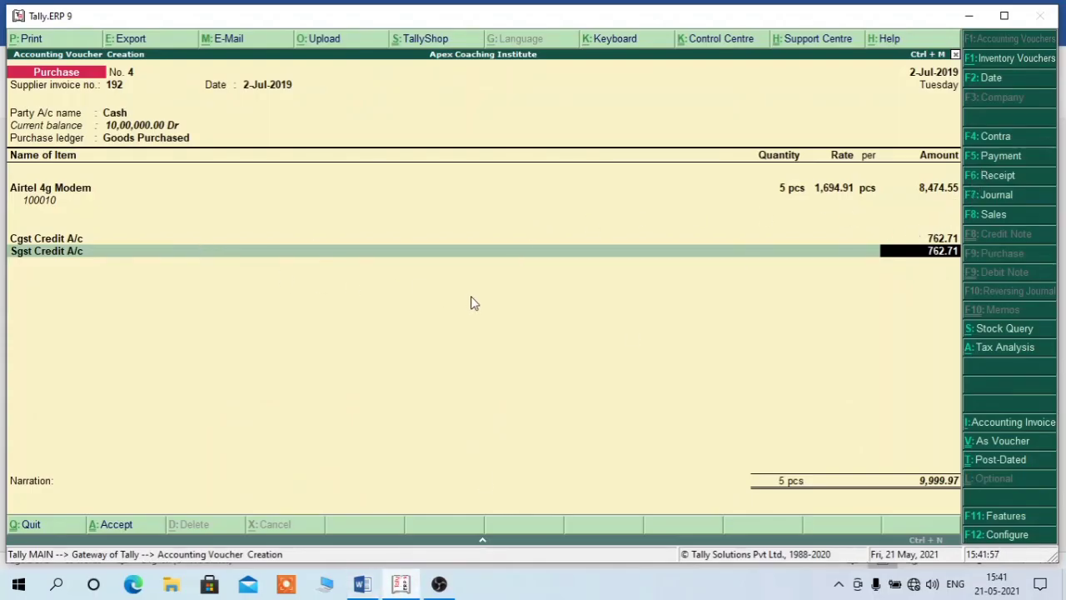
# - Accept the 762.71 SGST amount and add an R/o line of 0.03, totalling 10,000.00
pyautogui.press('Return')
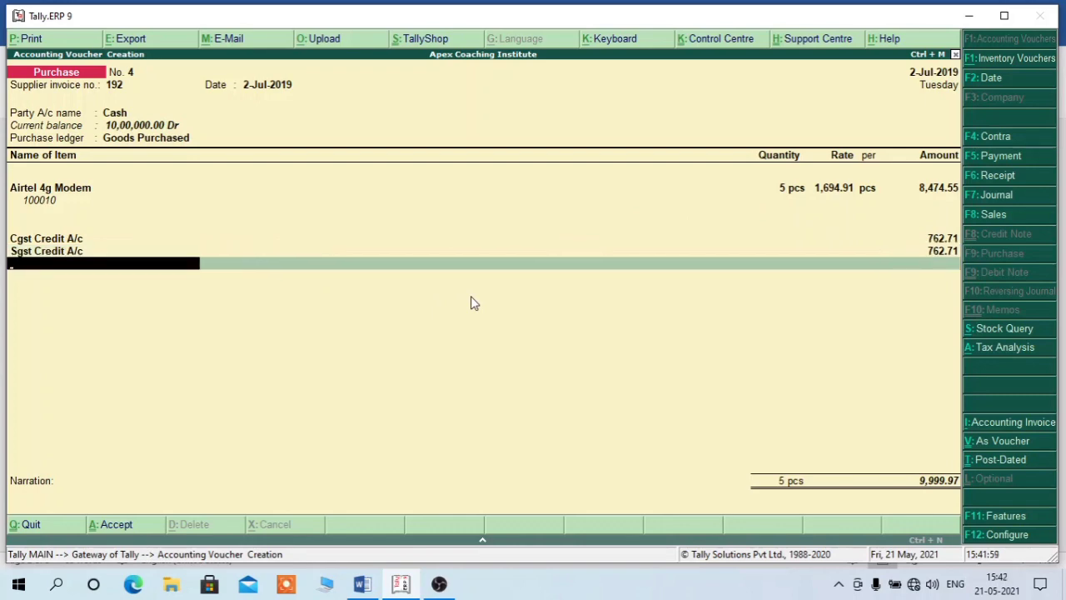
pyautogui.press('Return')
pyautogui.press('Return')
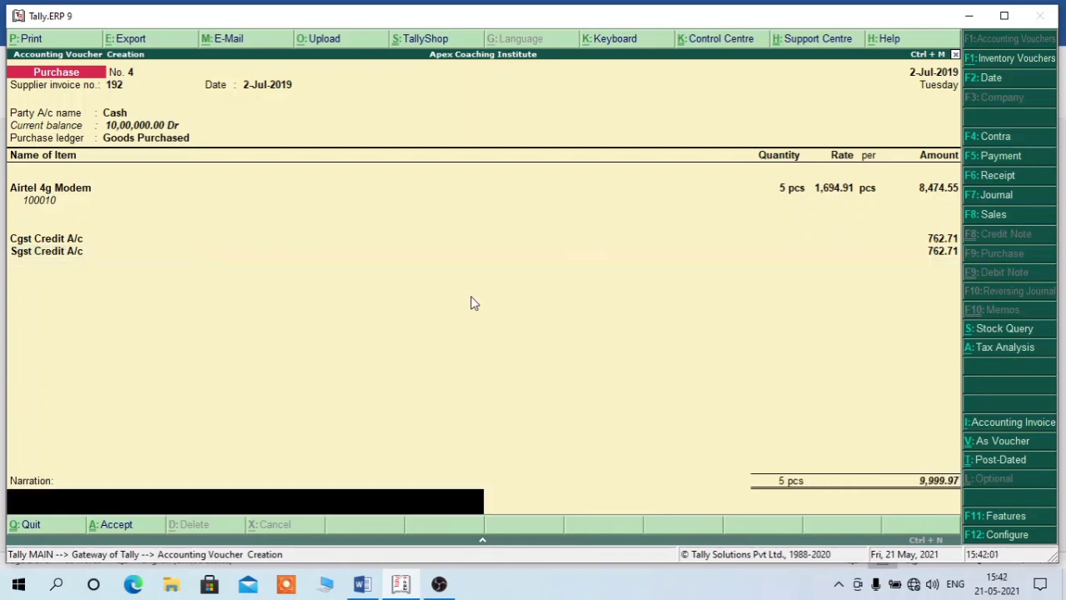
pyautogui.press('BackSpace')
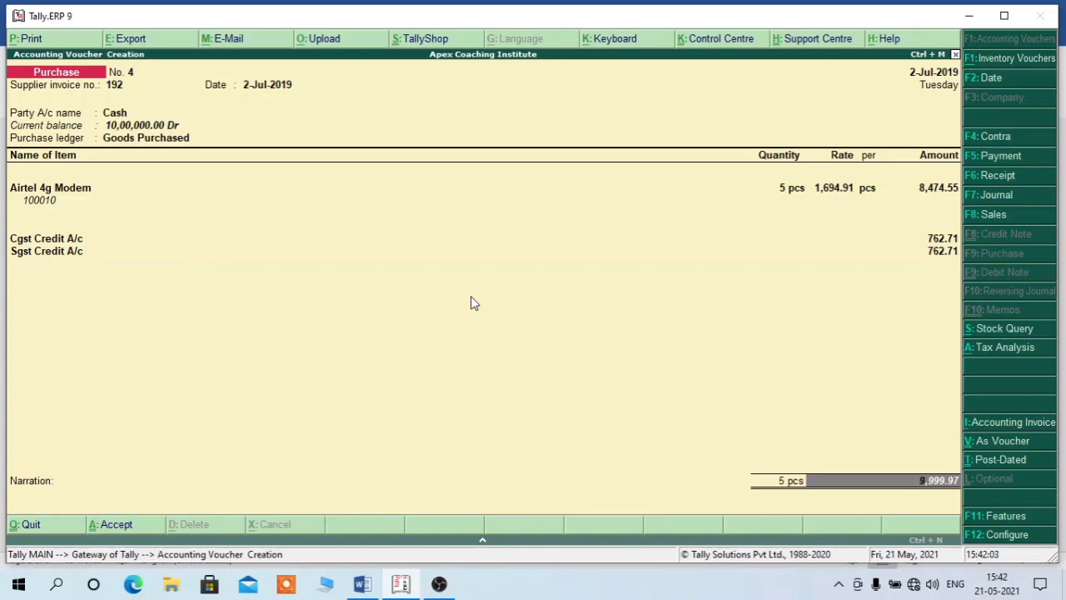
pyautogui.press('BackSpace')
pyautogui.press('Return')
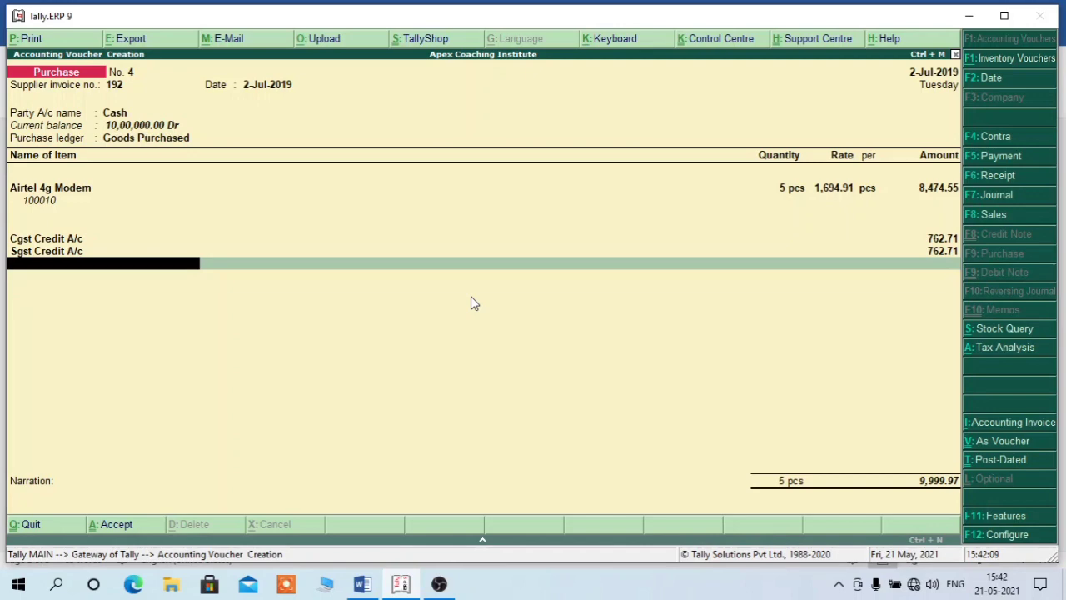
pyautogui.write('R')
pyautogui.press('Return')
pyautogui.press('Return')
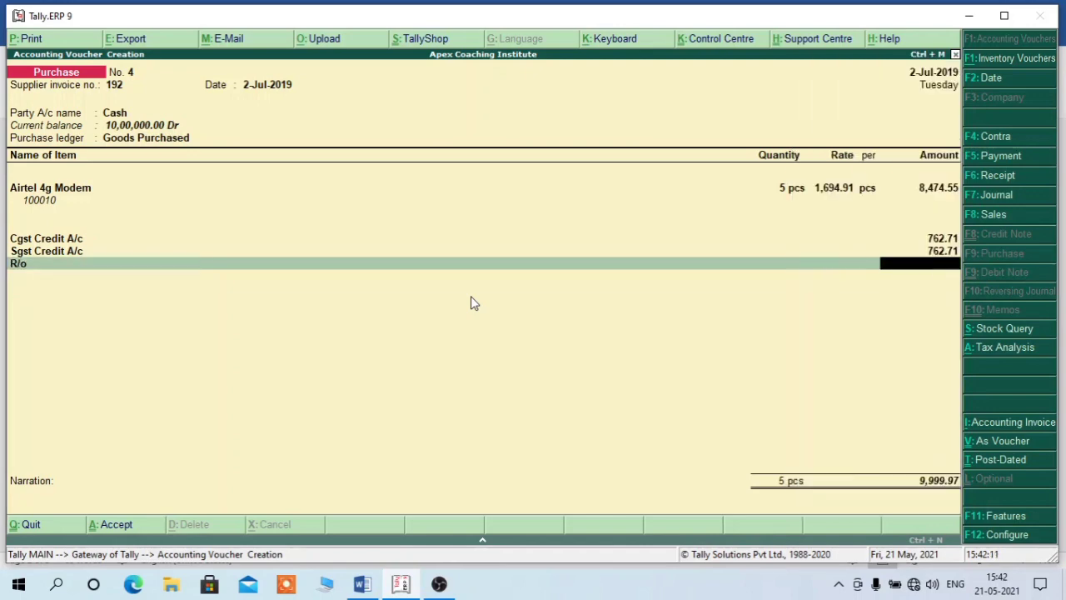
pyautogui.write('0.03')
pyautogui.press('Return')
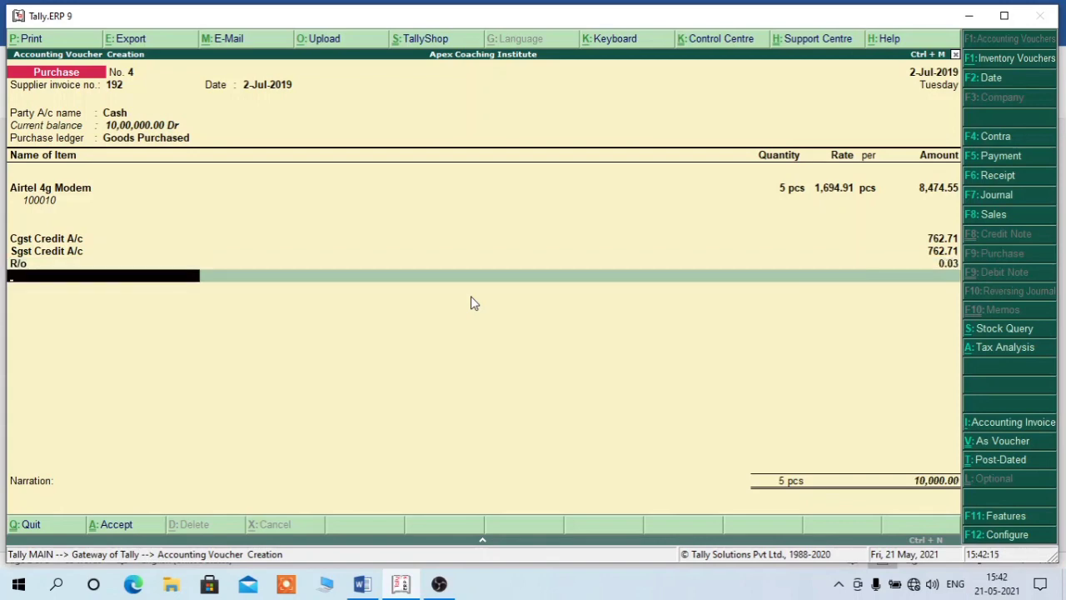
pyautogui.press('Return')
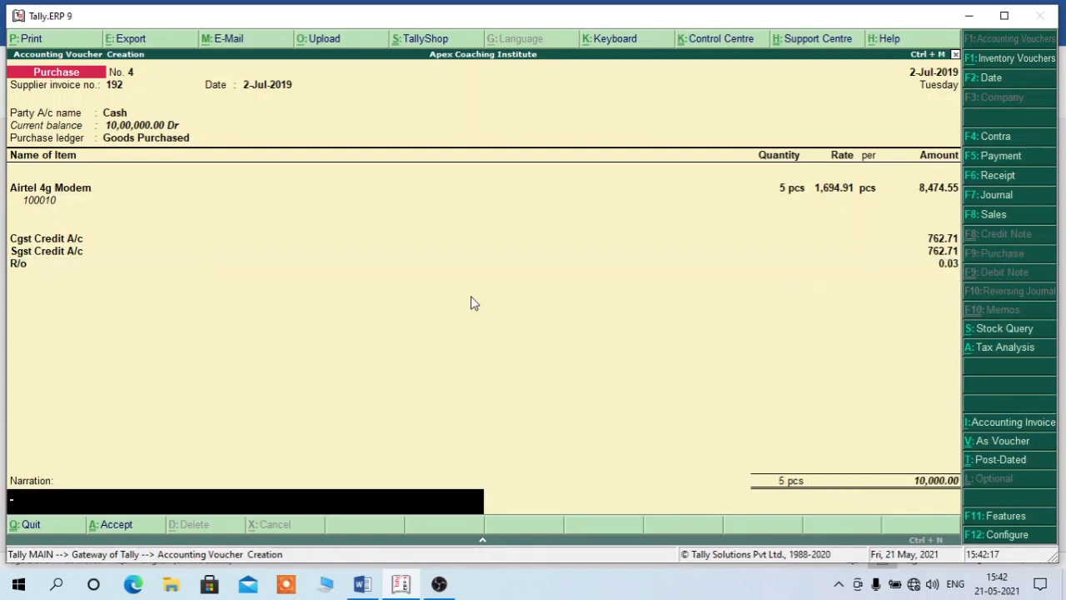
pyautogui.press('Return')
pyautogui.press('Return')
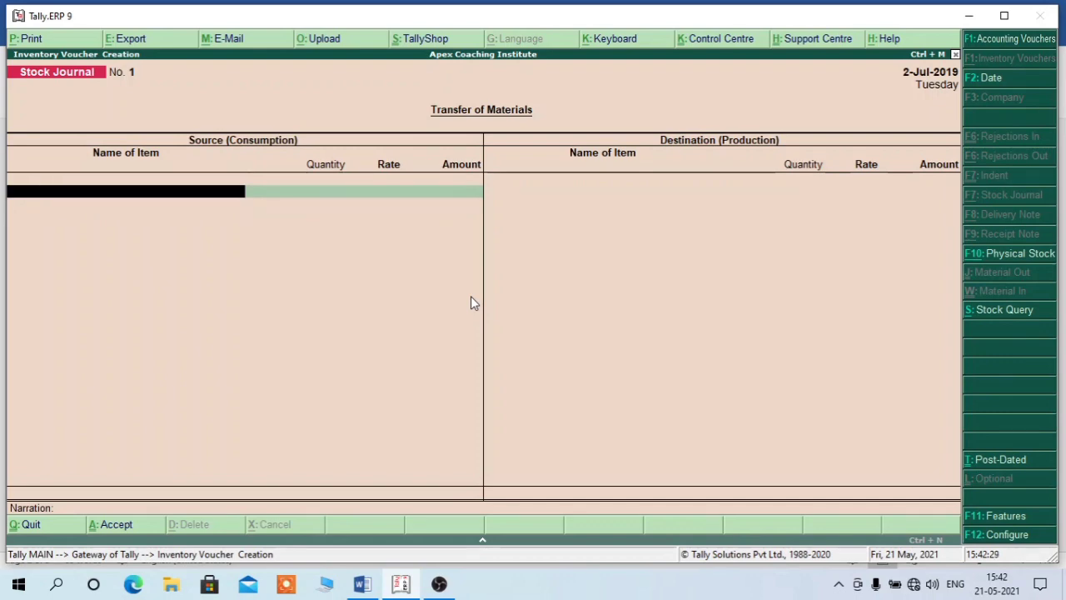
# - Quit the Stock Journal and review the detailed Balance Sheet, balancing at 20,08,281.26 on both sides
pyautogui.press('Escape')
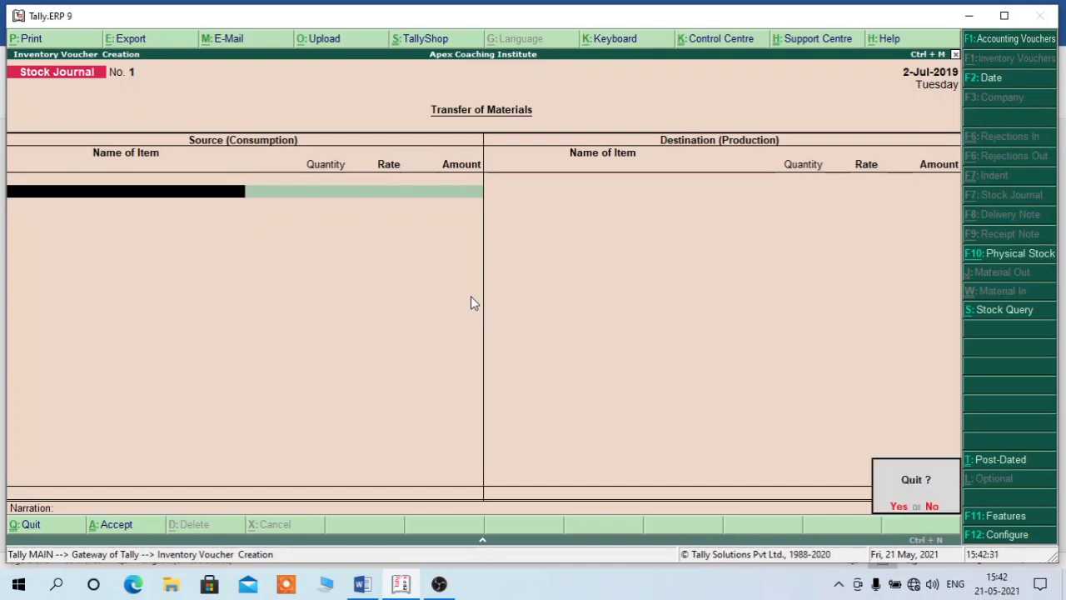
pyautogui.press('Return')
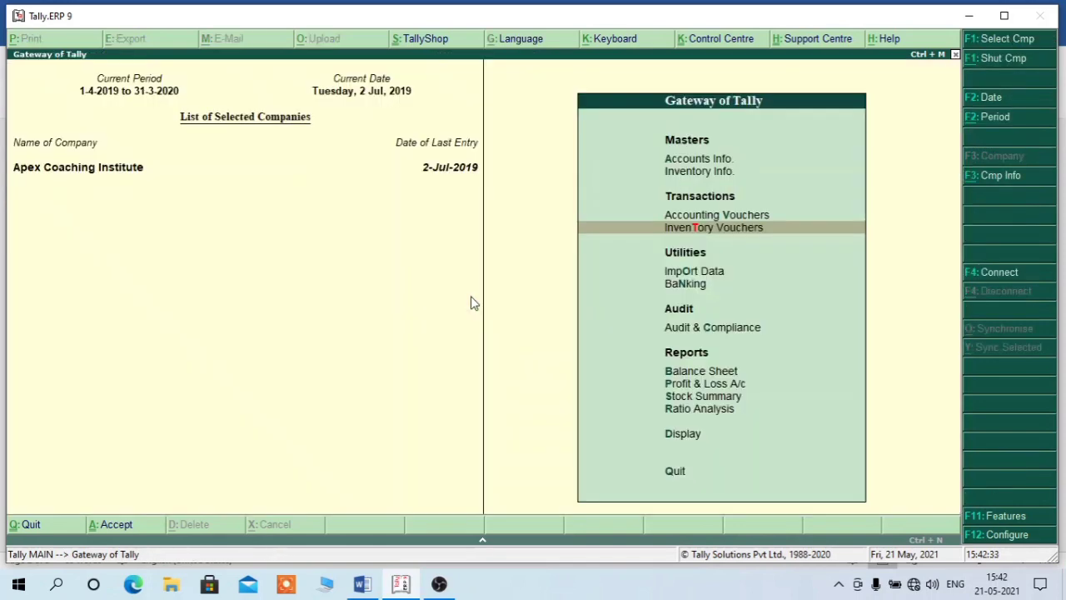
pyautogui.press('b')
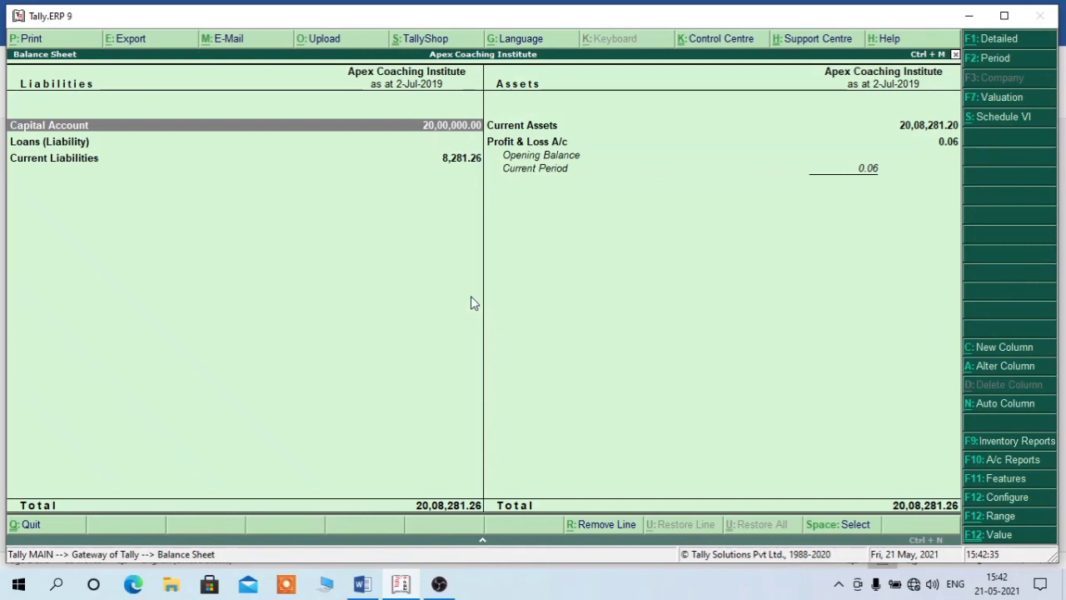
pyautogui.hotkey('alt', 'F1')
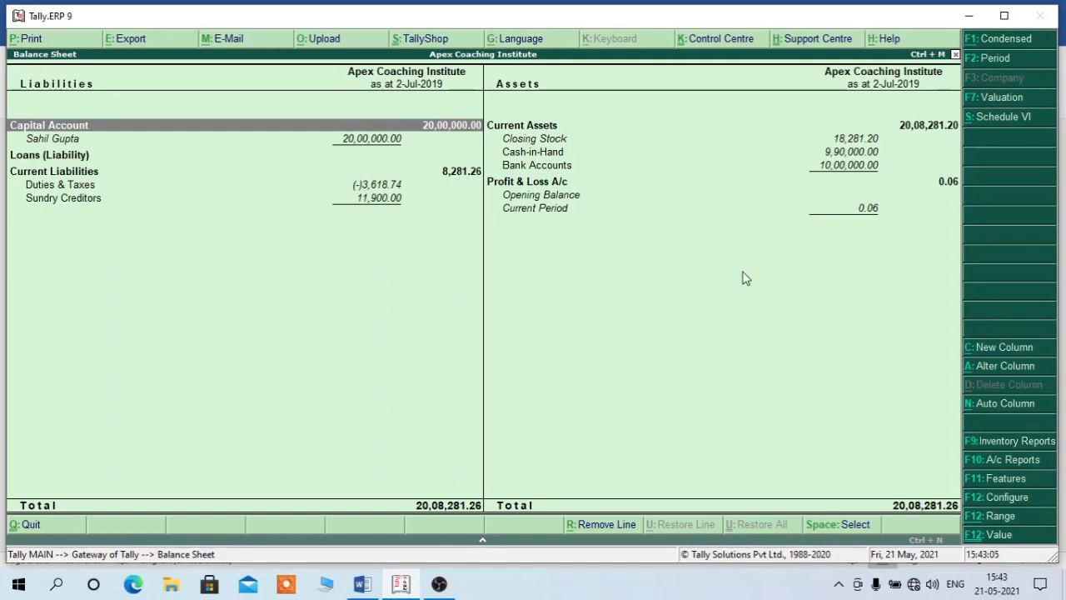
pyautogui.press('Escape')
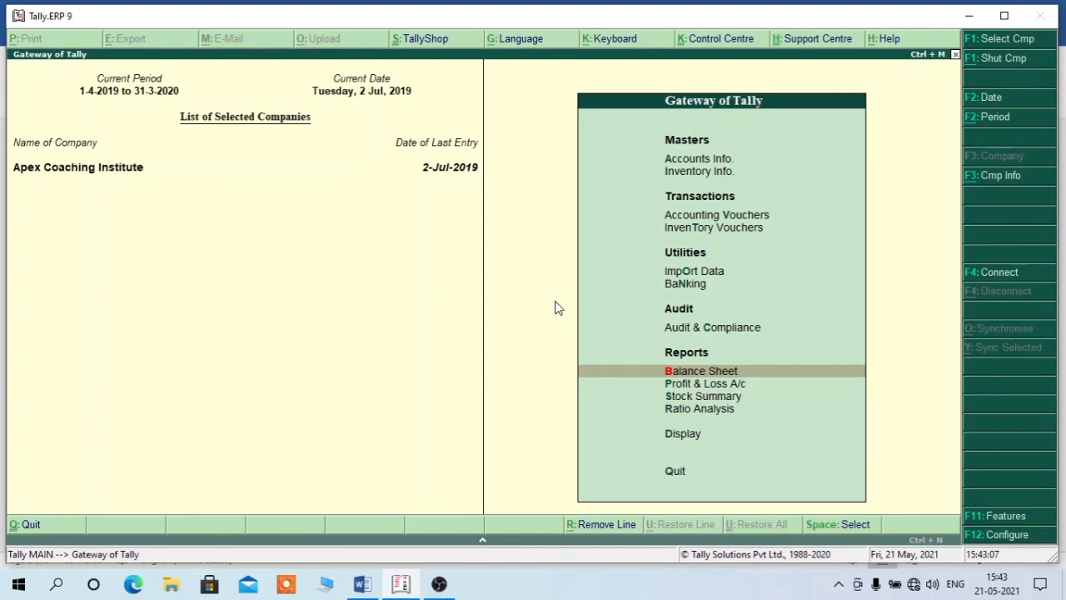
# - Review the detailed Profit & Loss A/c (nett loss 0.06), then open the Stock Summary
pyautogui.press('p')
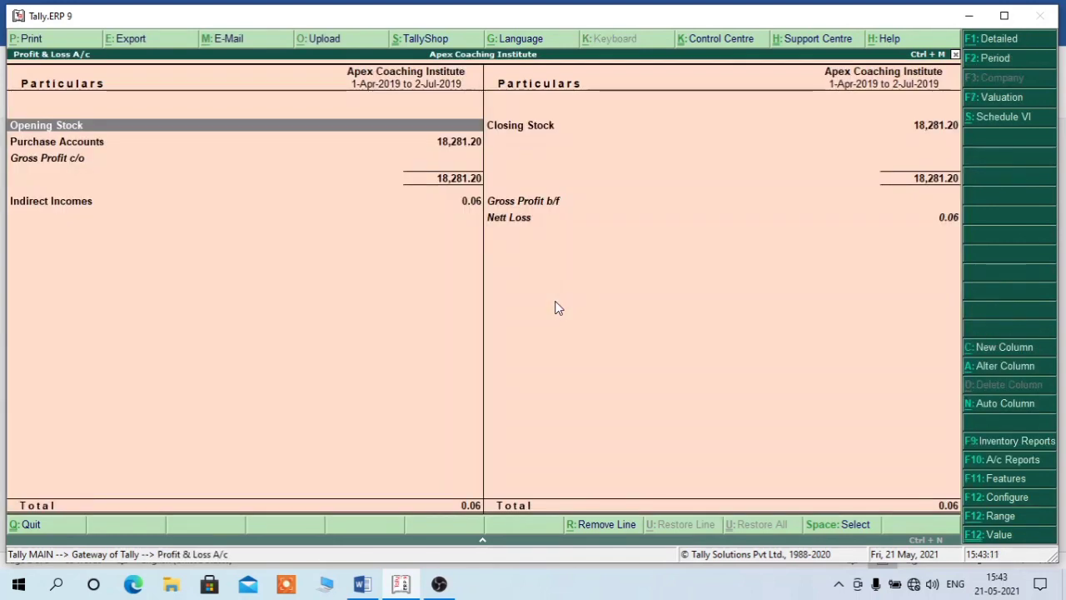
pyautogui.hotkey('alt', 'F1')
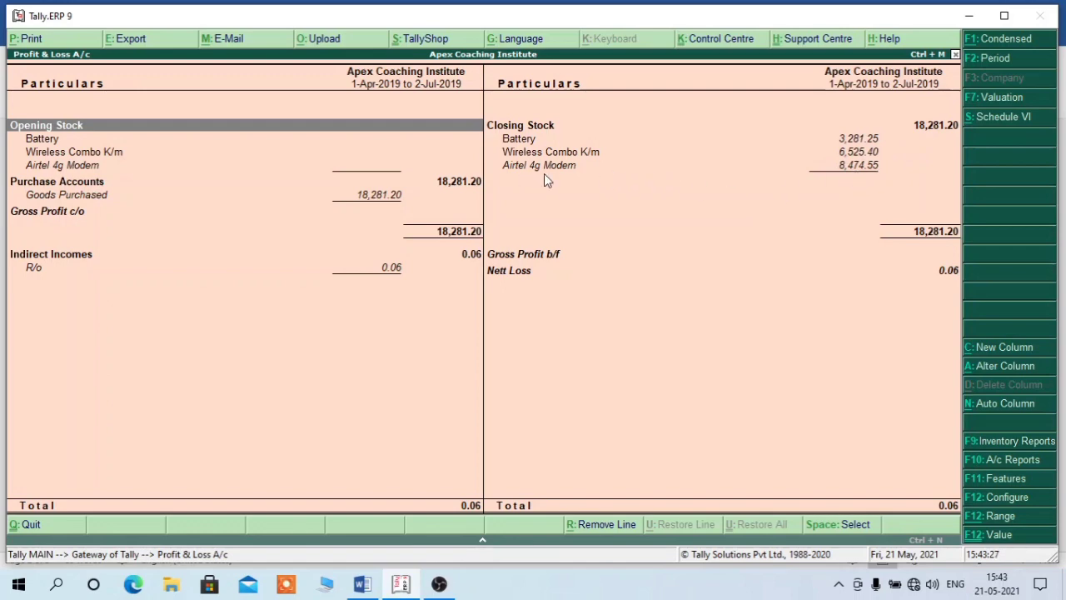
pyautogui.press('Escape')
pyautogui.press('s')
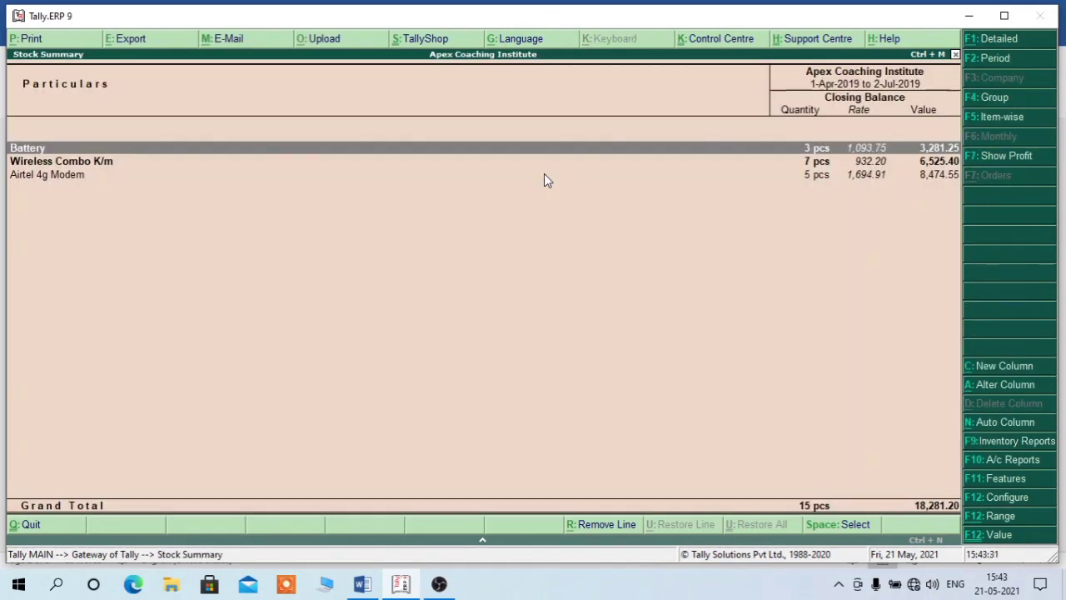
# - Drill into Airtel 4g Modem's July vouchers in detail, confirming one 5 pcs purchase worth 8,474.55
pyautogui.press('Down')
pyautogui.press('Down')
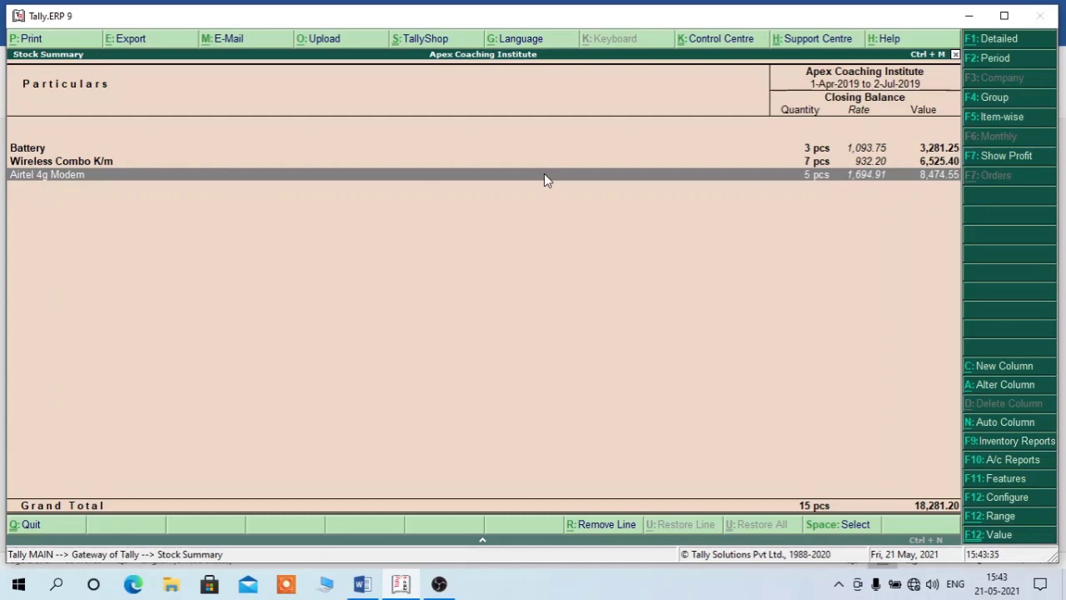
pyautogui.press('Return')
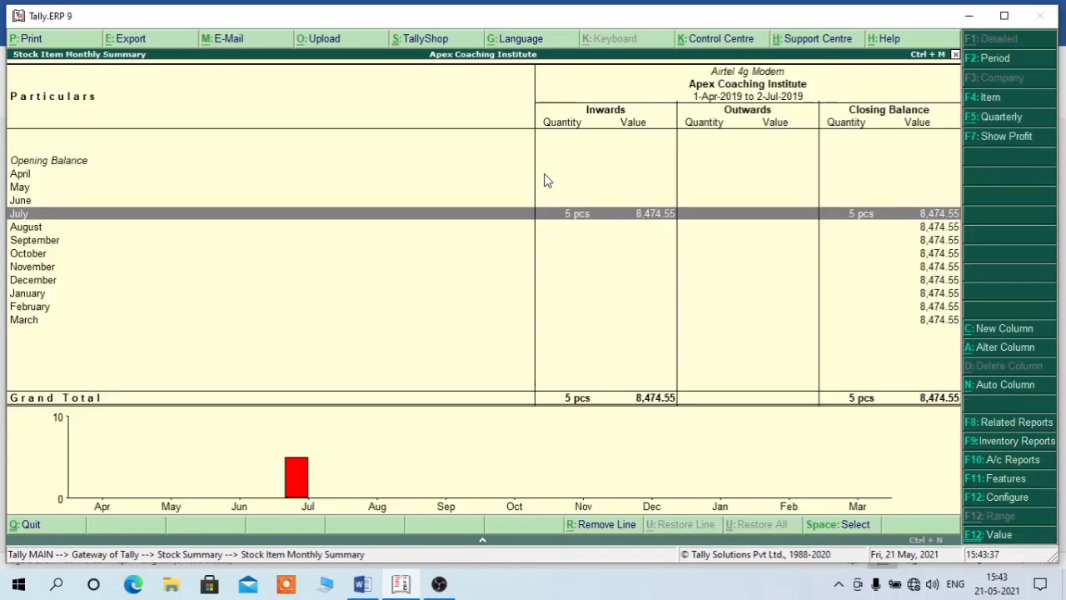
pyautogui.press('Return')
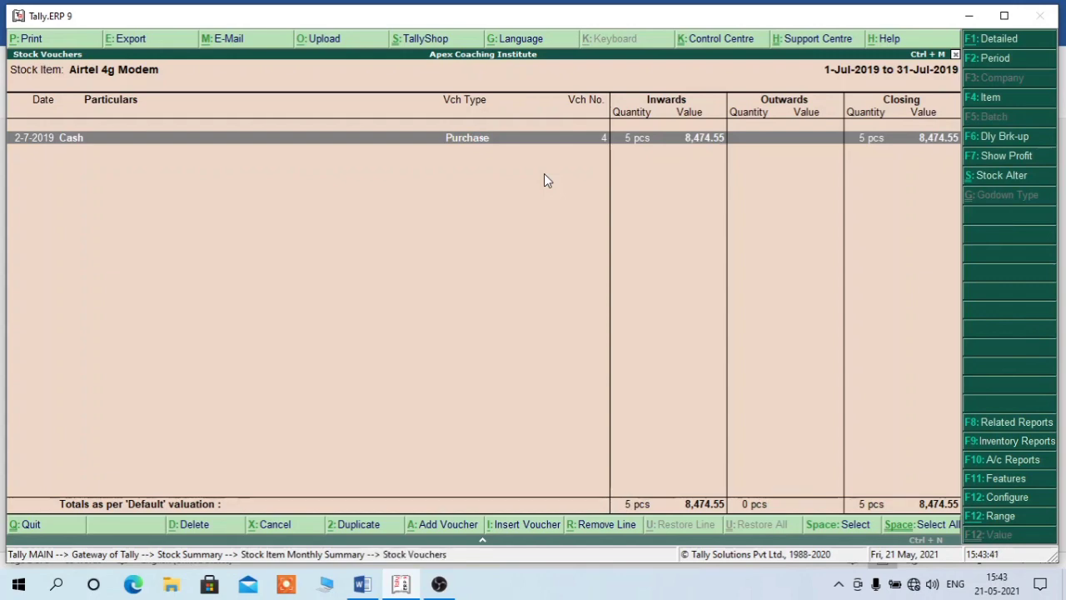
pyautogui.hotkey('alt', 'F1')
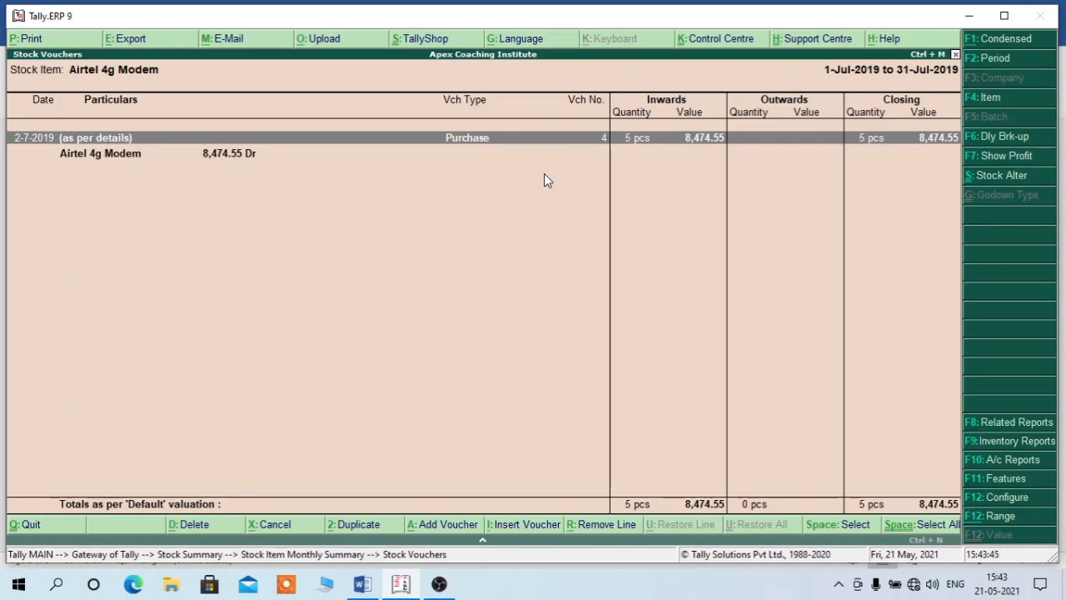
pyautogui.press('Escape')
pyautogui.press('Escape')
pyautogui.press('Escape')
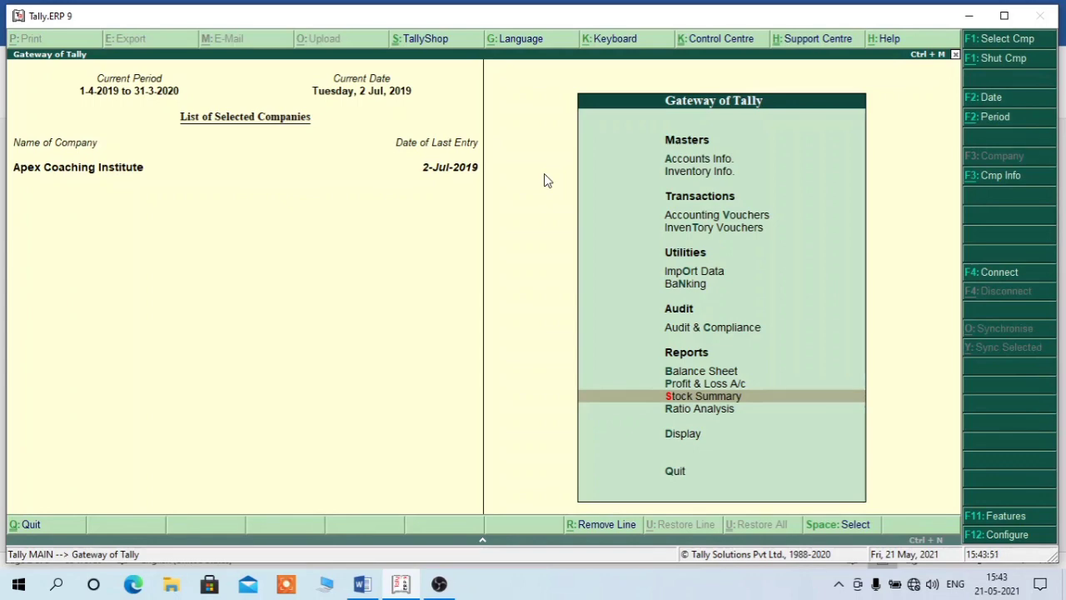
pyautogui.press('d')
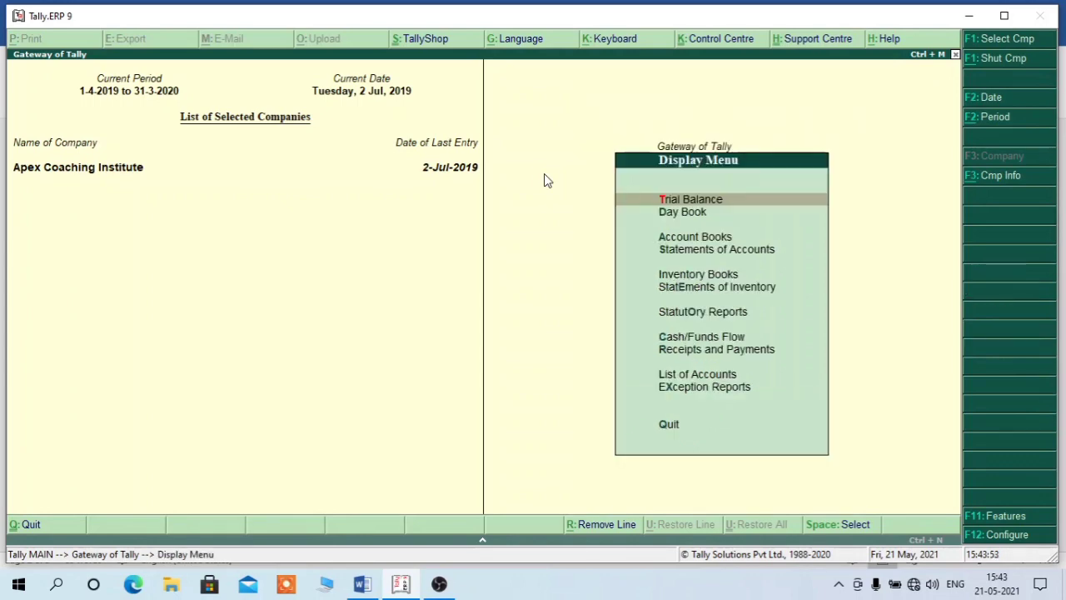
pyautogui.press('k')
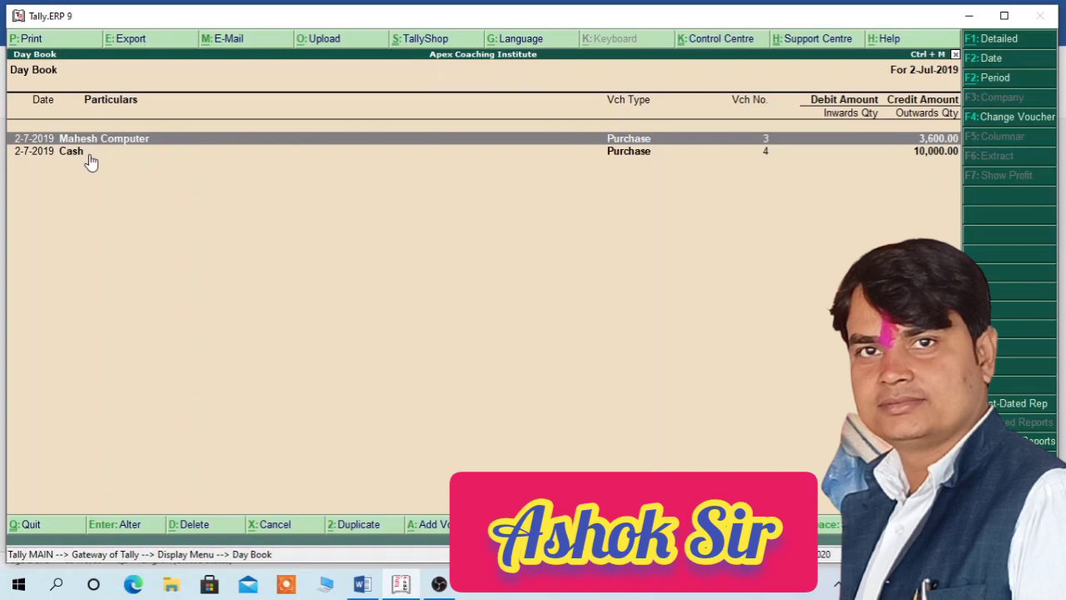
pyautogui.click(92, 161)
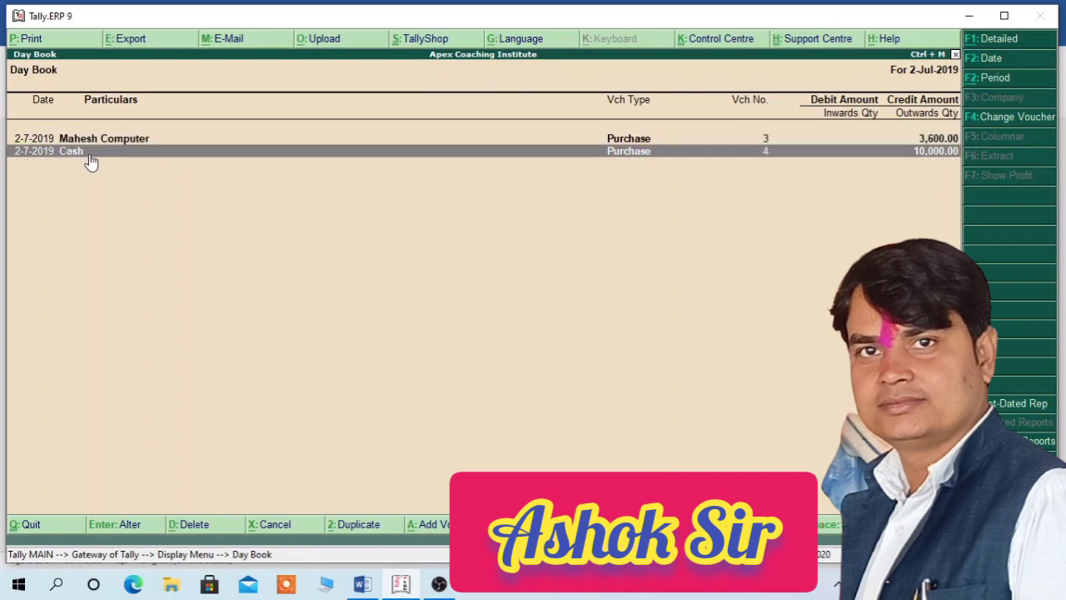
pyautogui.hotkey('alt', 'F1')
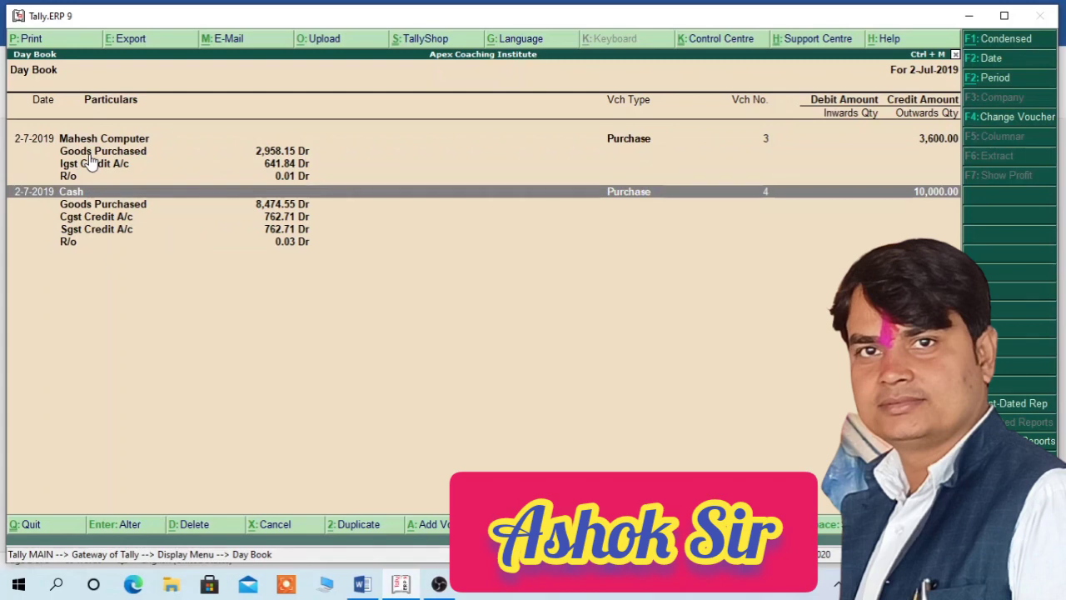
pyautogui.press('Return')
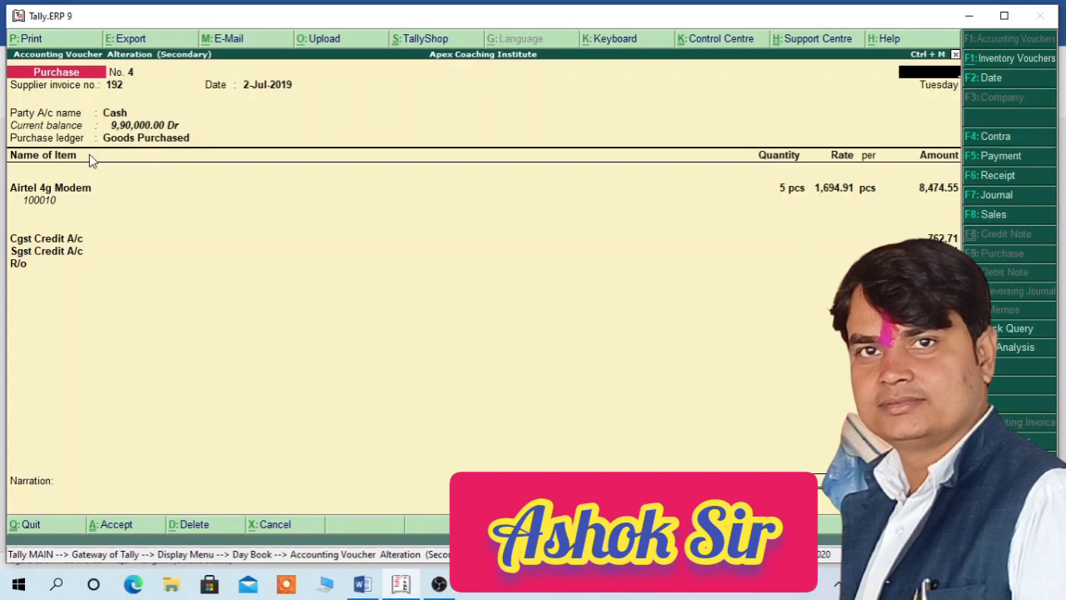
pyautogui.press('Escape')
pyautogui.press('Up')
pyautogui.press('Up')
pyautogui.press('Up')
pyautogui.press('Up')
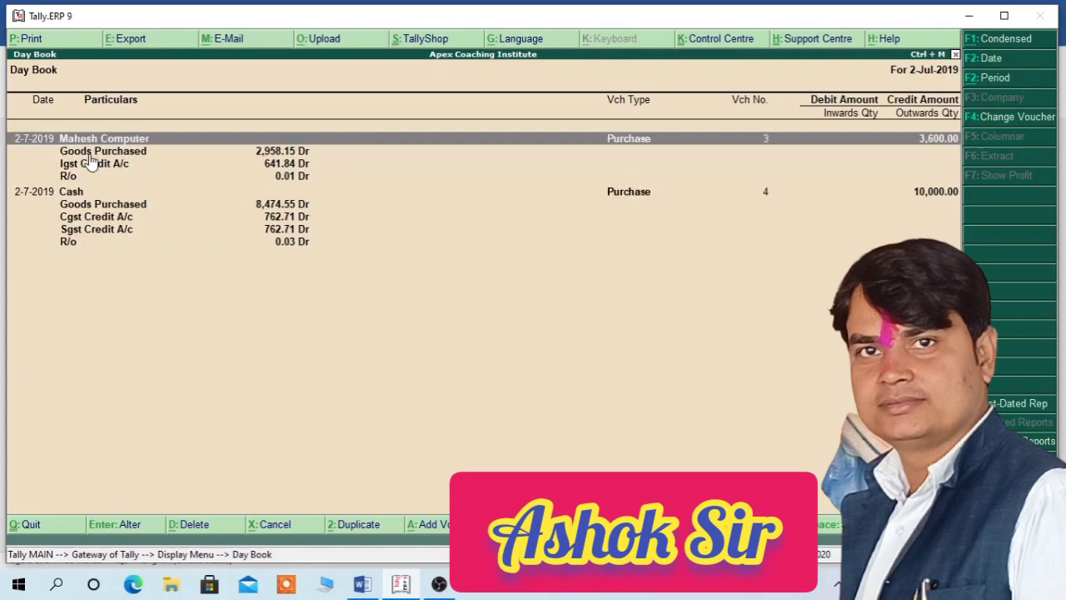
pyautogui.press('Return')
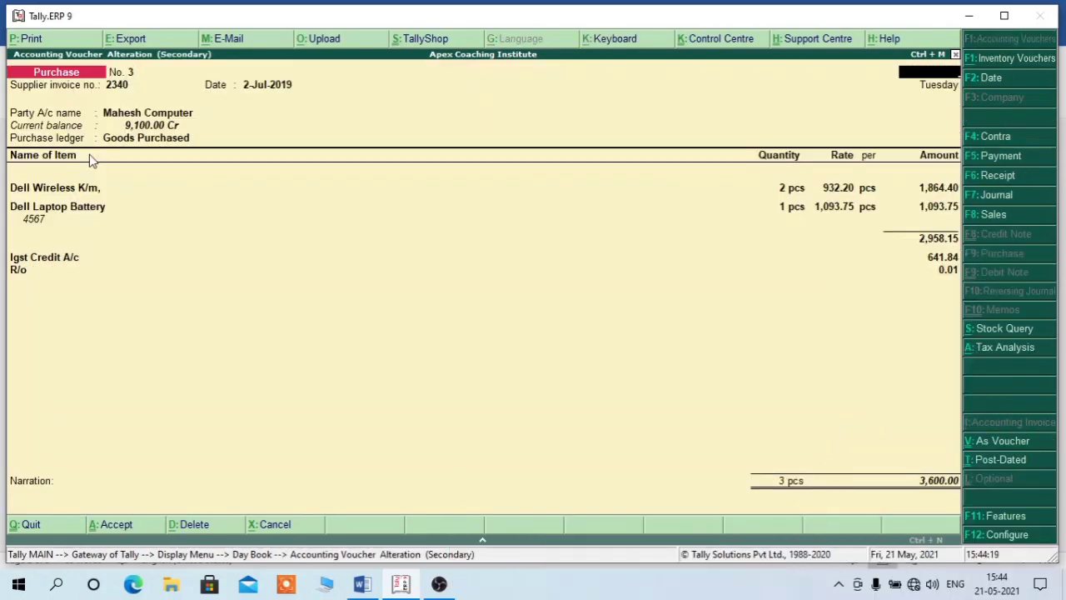
pyautogui.press('Escape')
pyautogui.press('Return')
pyautogui.press('Escape')
pyautogui.press('Escape')
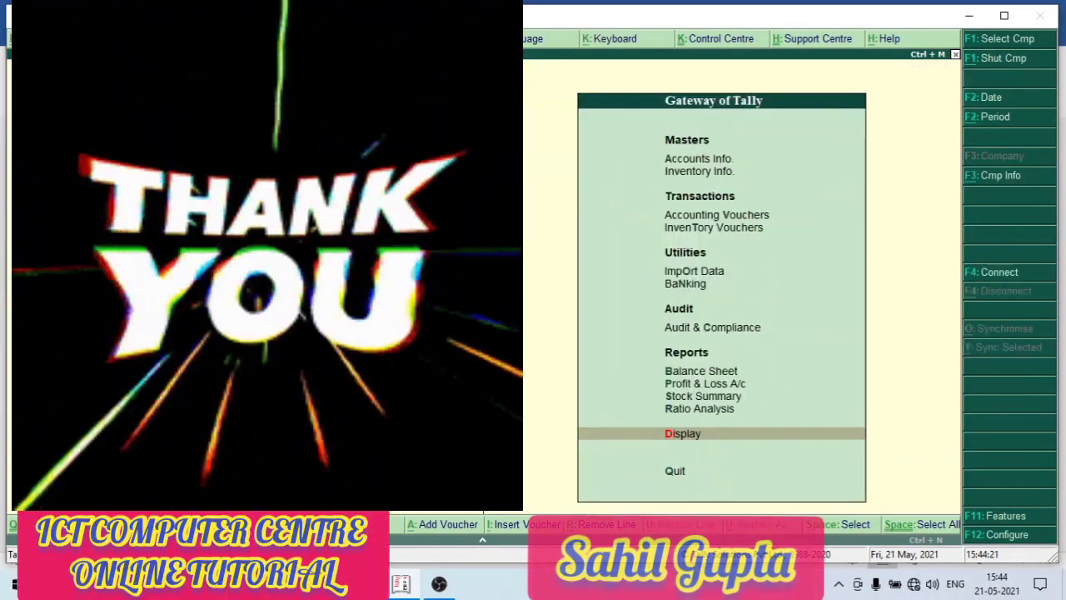
pyautogui.press('Escape')
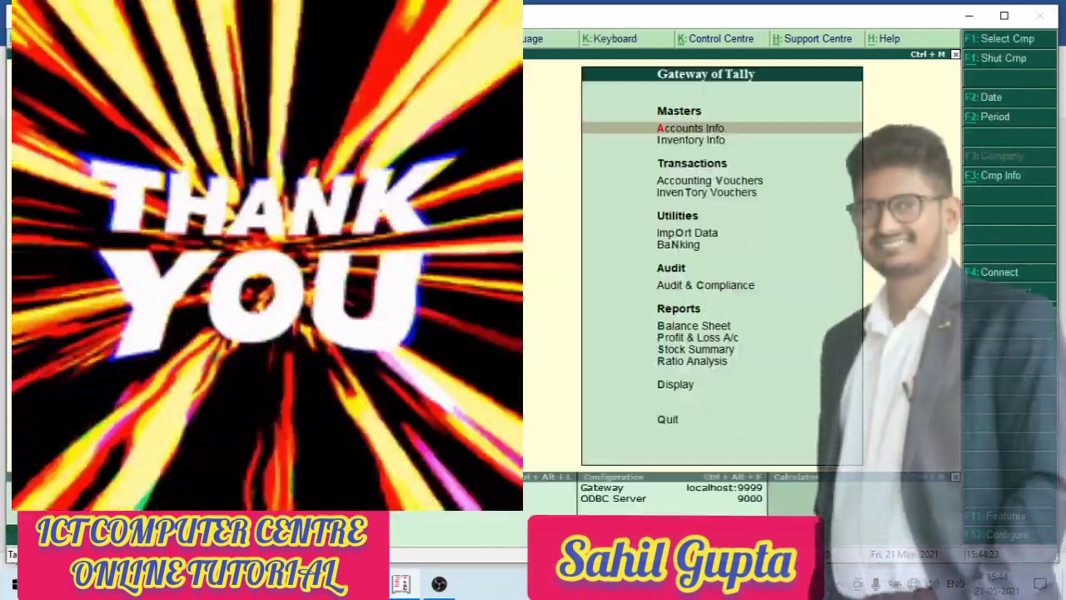